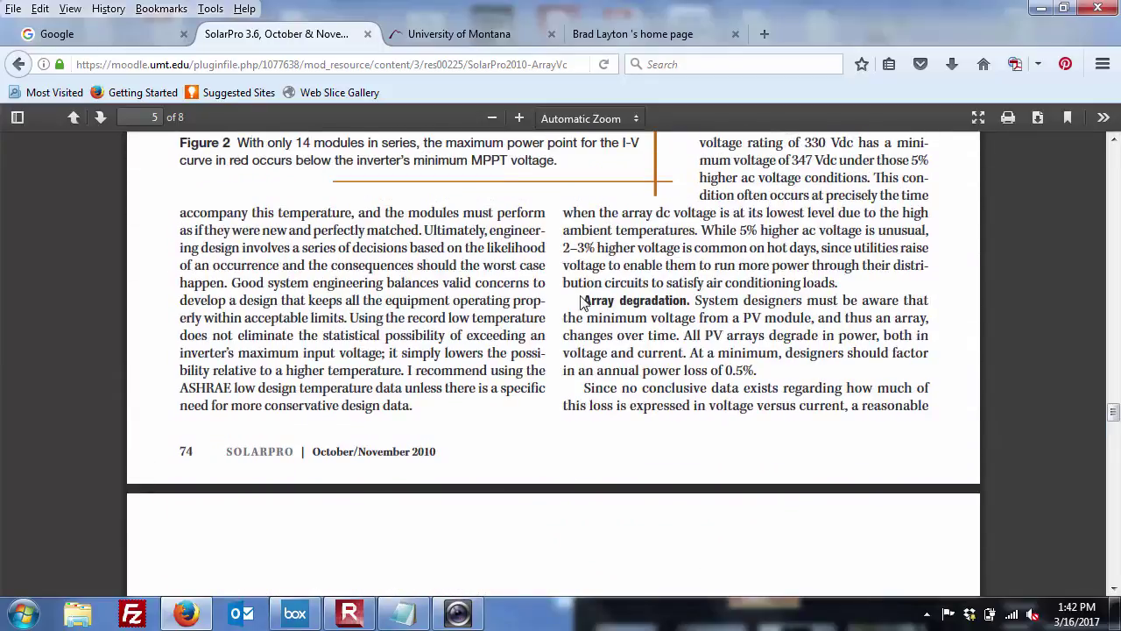
Step: Highlight the "Array degradation" paragraph in the SolarPro article and switch to Excel with a blank workbook
left_click_drag(583, 302, 761, 374)
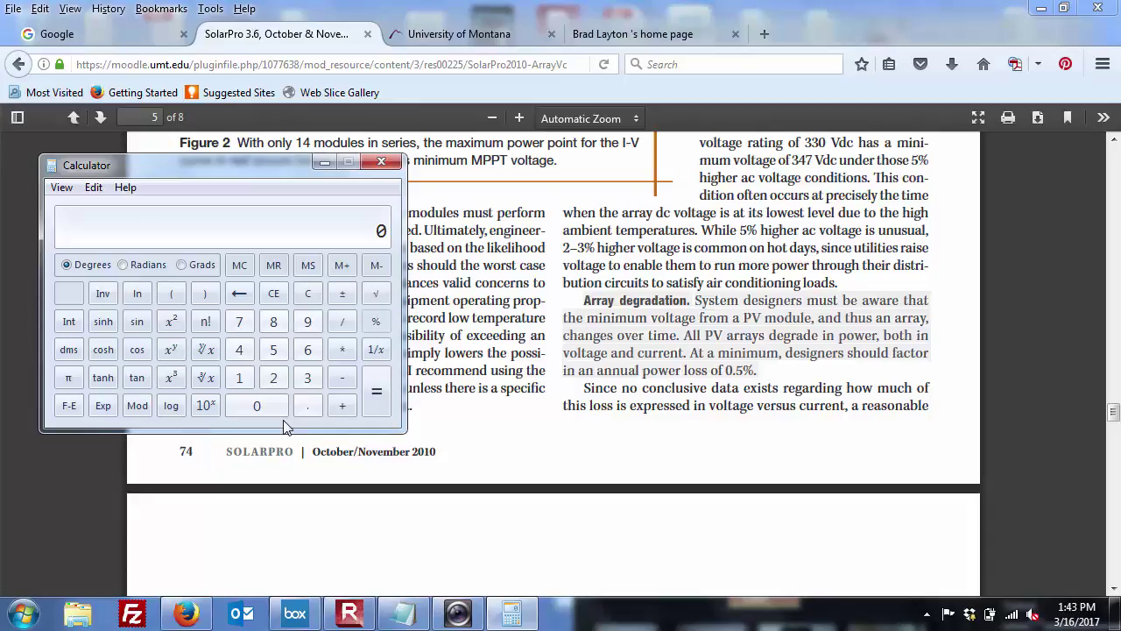
left_click(22, 613)
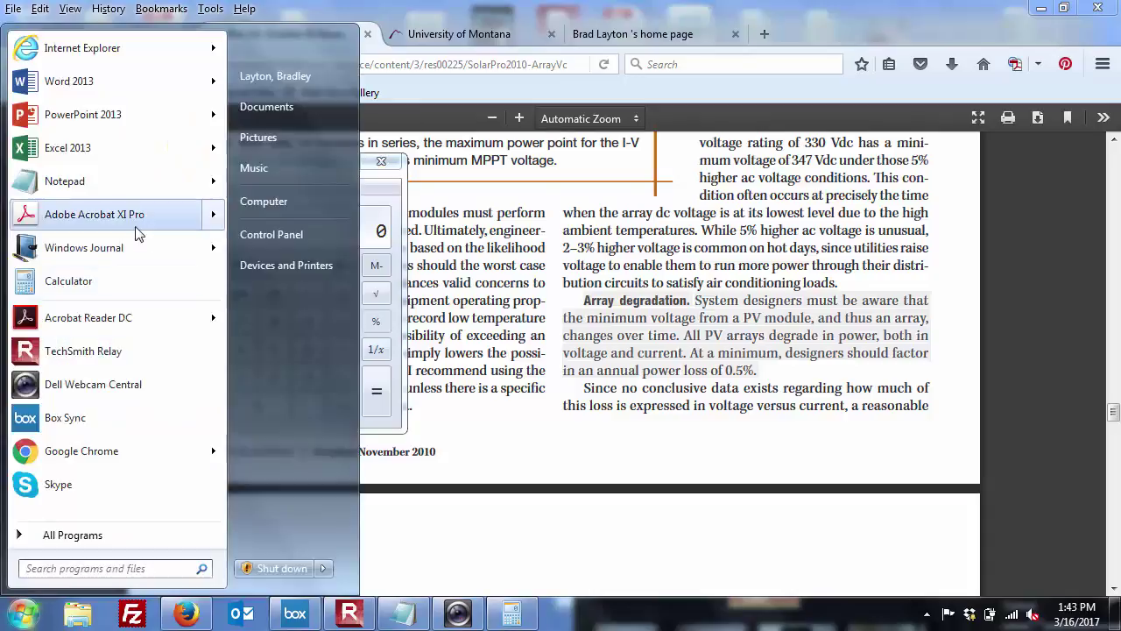
left_click(134, 148)
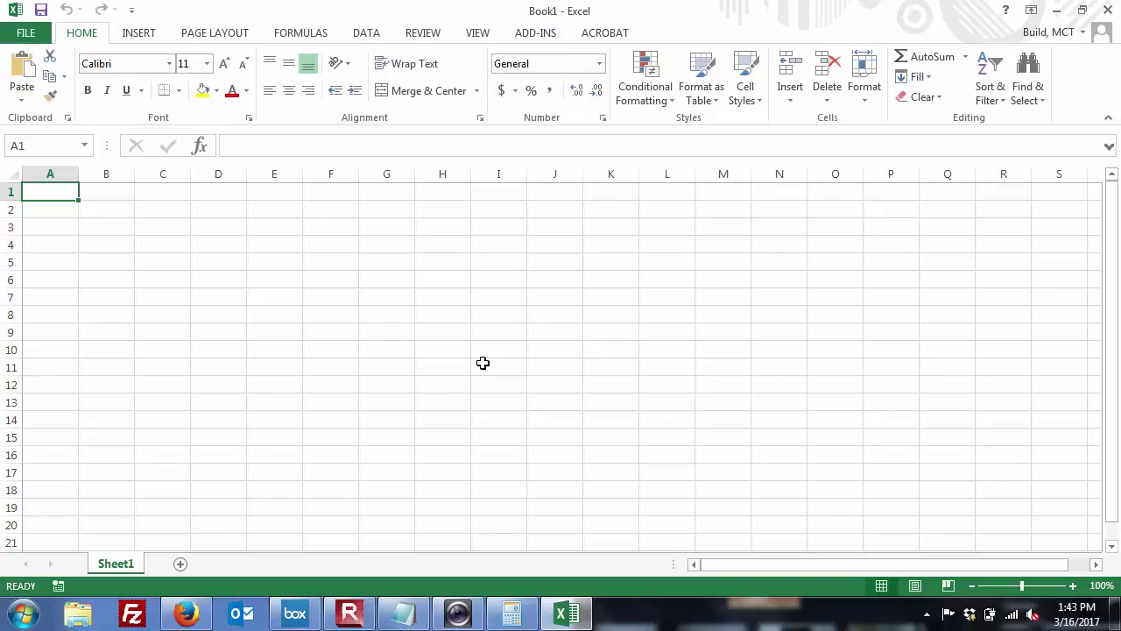
Step: Enter the starting value 100 in E5 and the annual loss rate 0.005 in F5
left_click(284, 261)
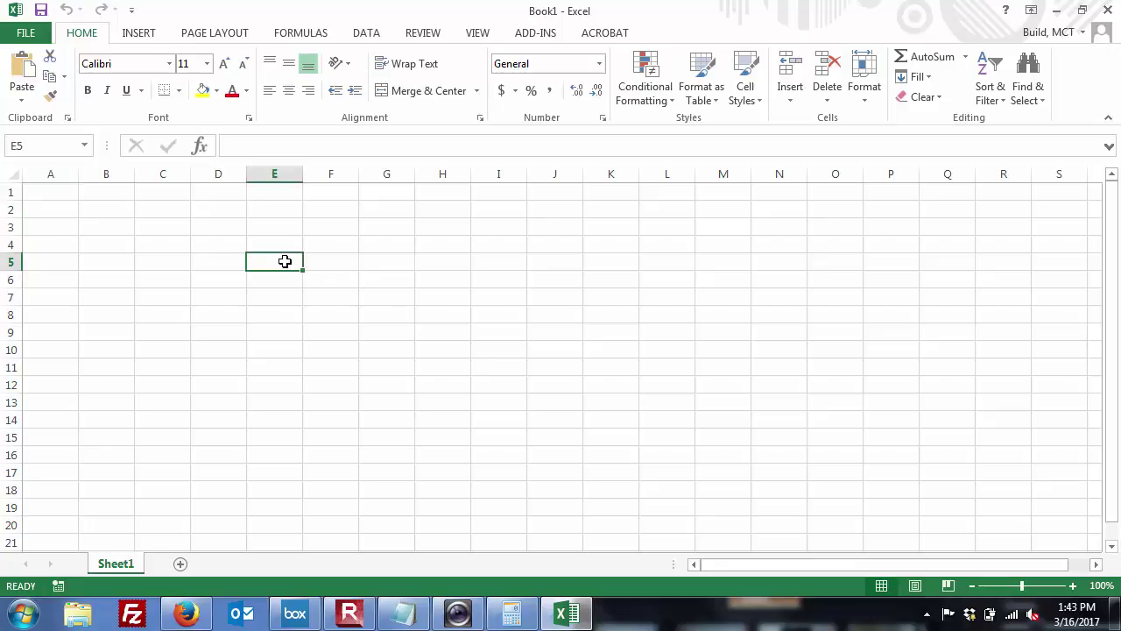
type("100")
key("Return")
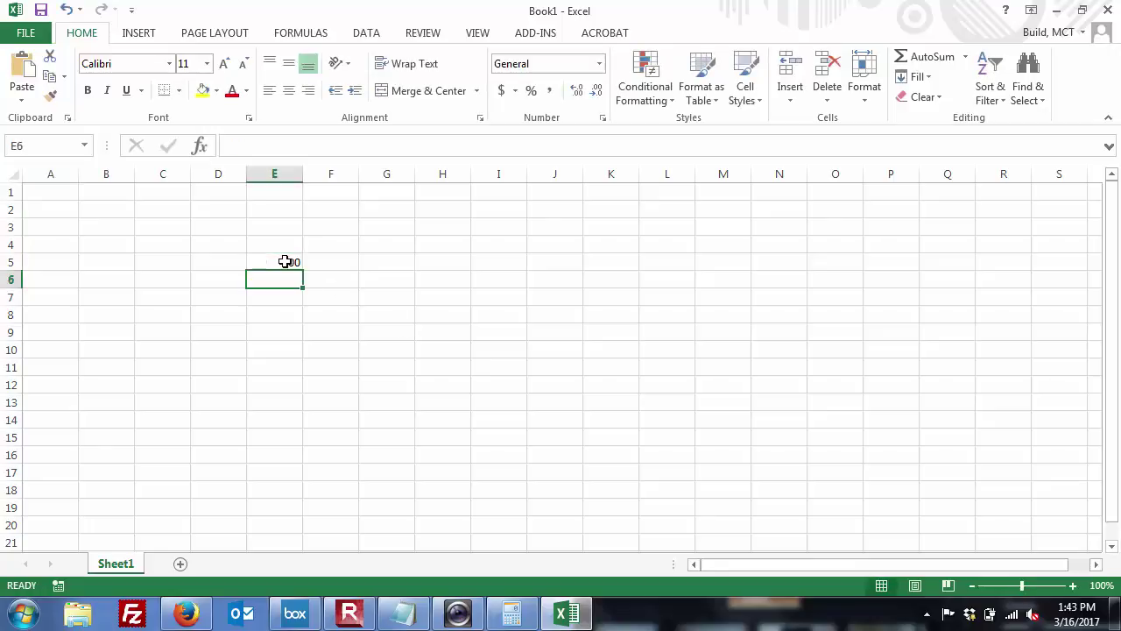
left_click(342, 264)
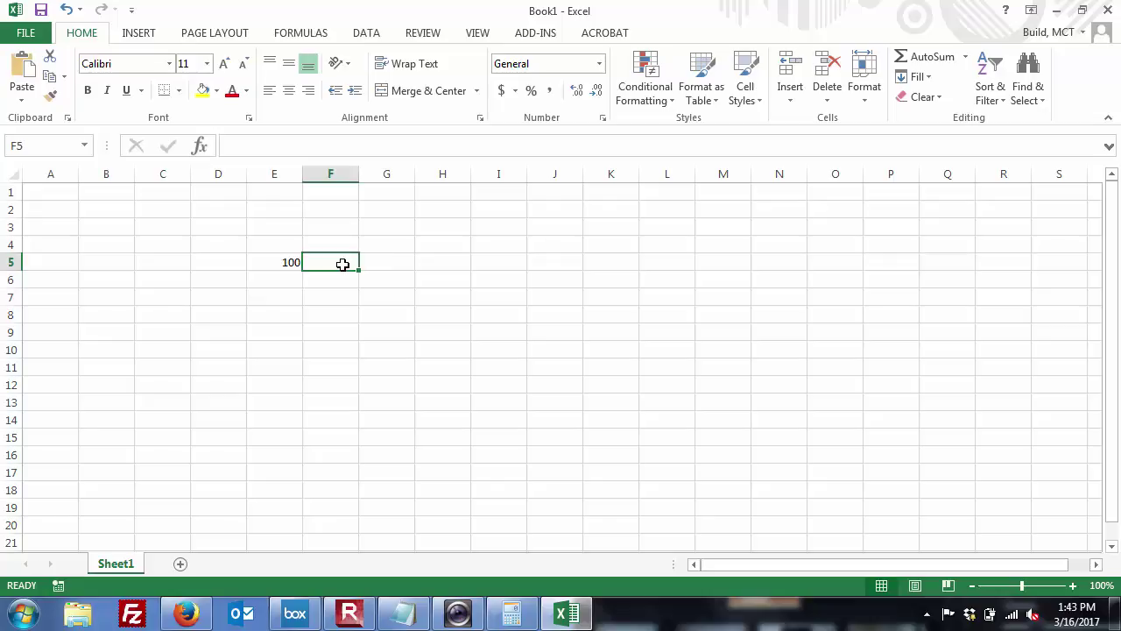
type(".005")
key("Return")
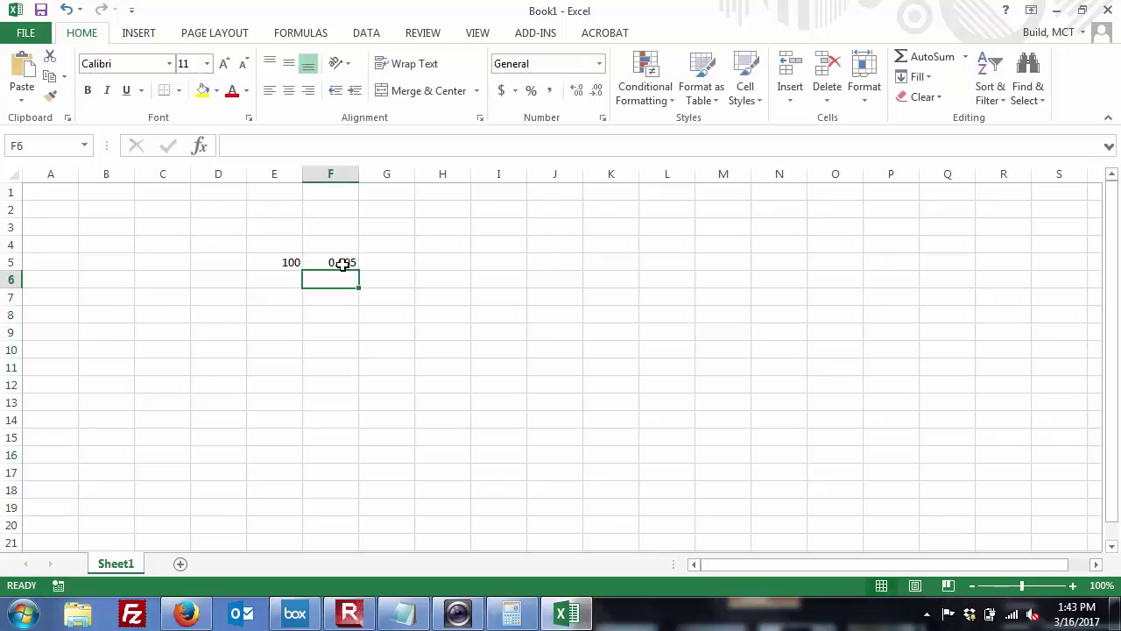
Step: Calculate the first year's loss with =E5*F5 in E6 and move that formula to F6
left_click(282, 281)
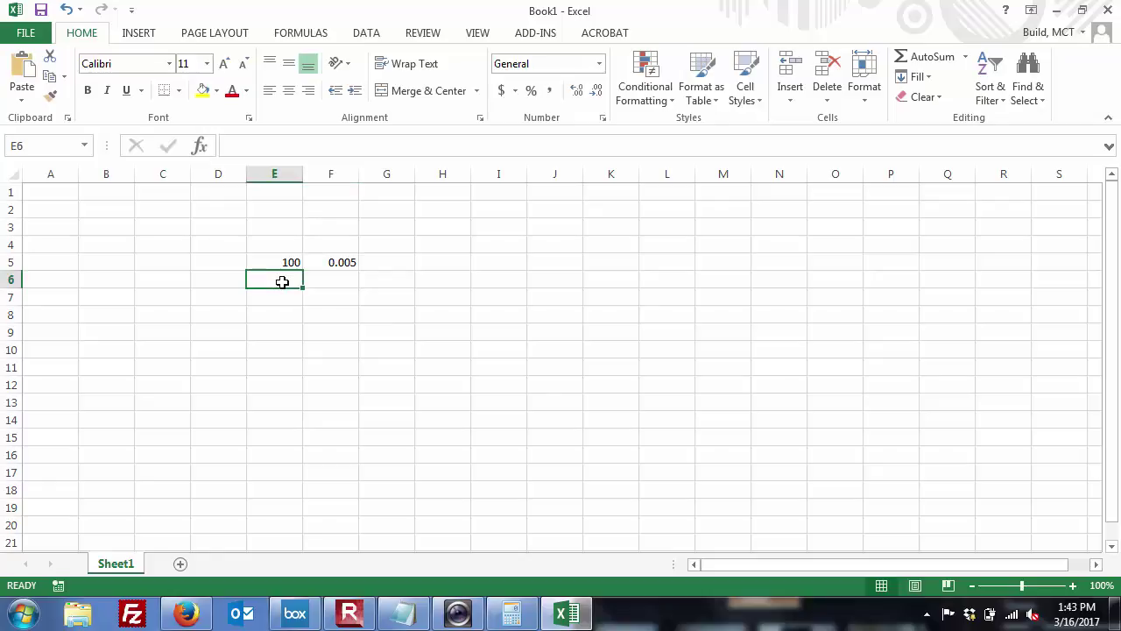
type("=")
left_click(287, 261)
type("*")
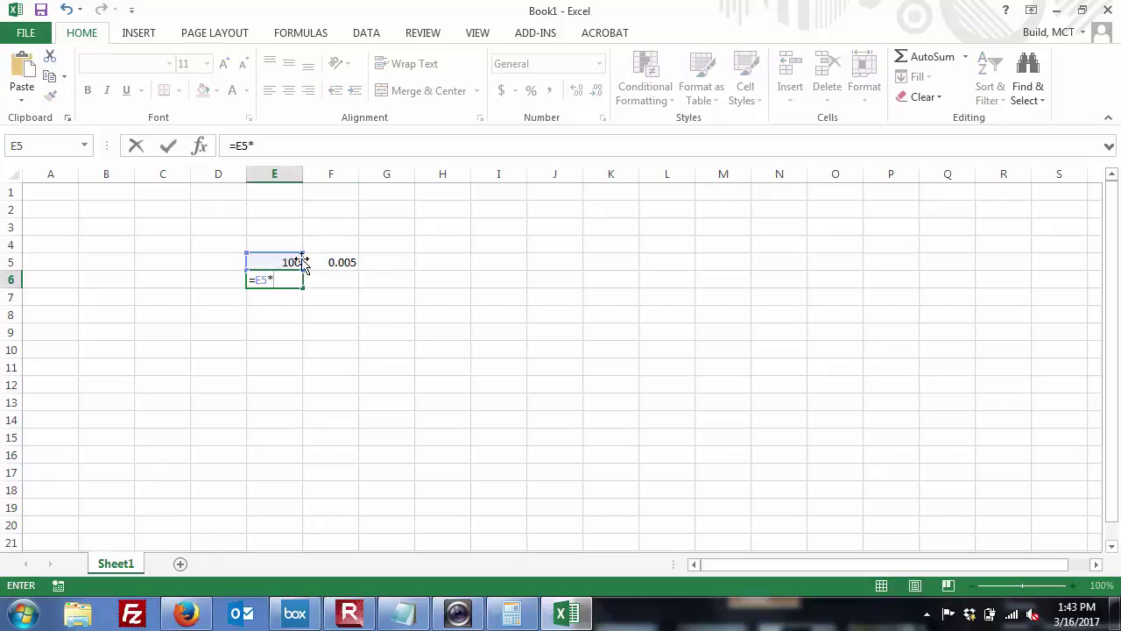
left_click(322, 262)
key("Return")
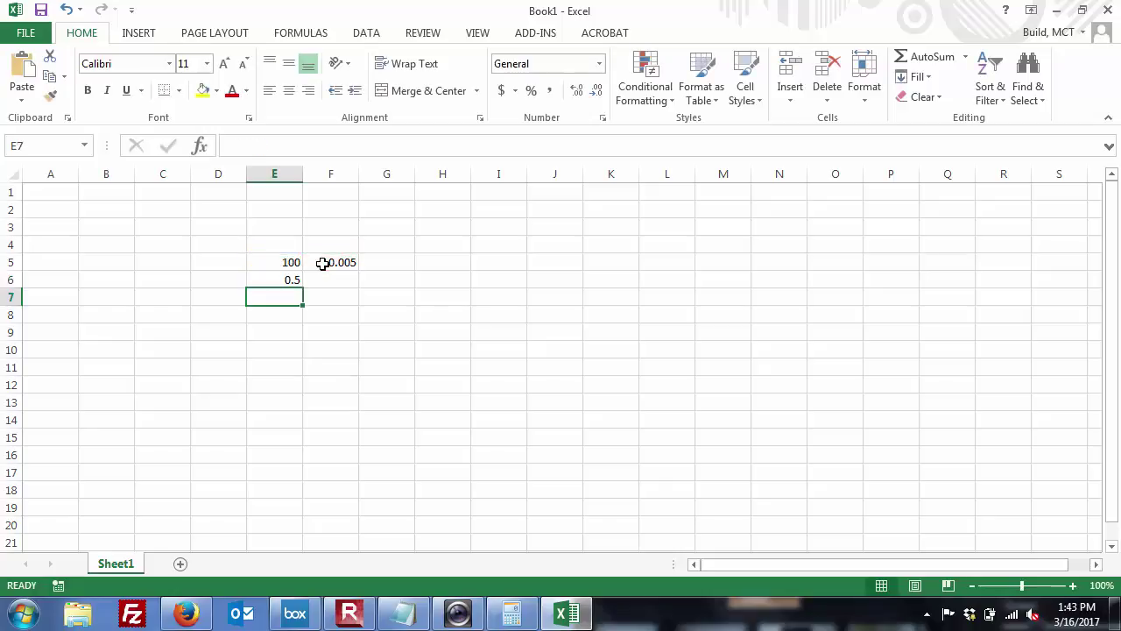
left_click(273, 277)
left_click_drag(271, 273, 325, 282)
Step: Enter =E5-F6 in E6 to subtract the loss from the starting value
left_click(280, 281)
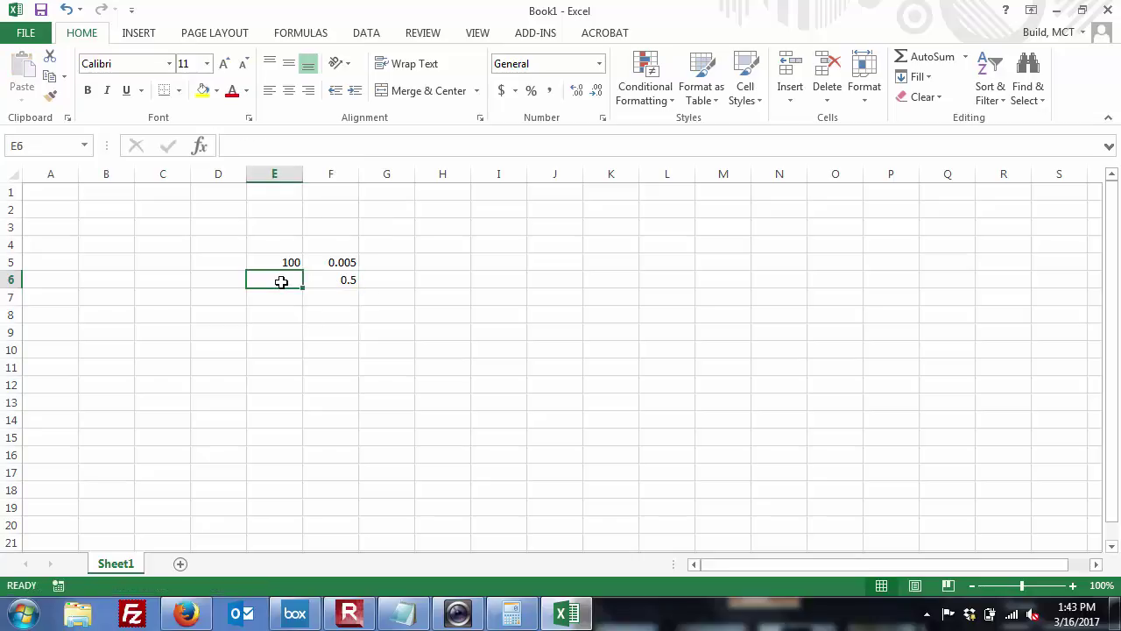
type("=")
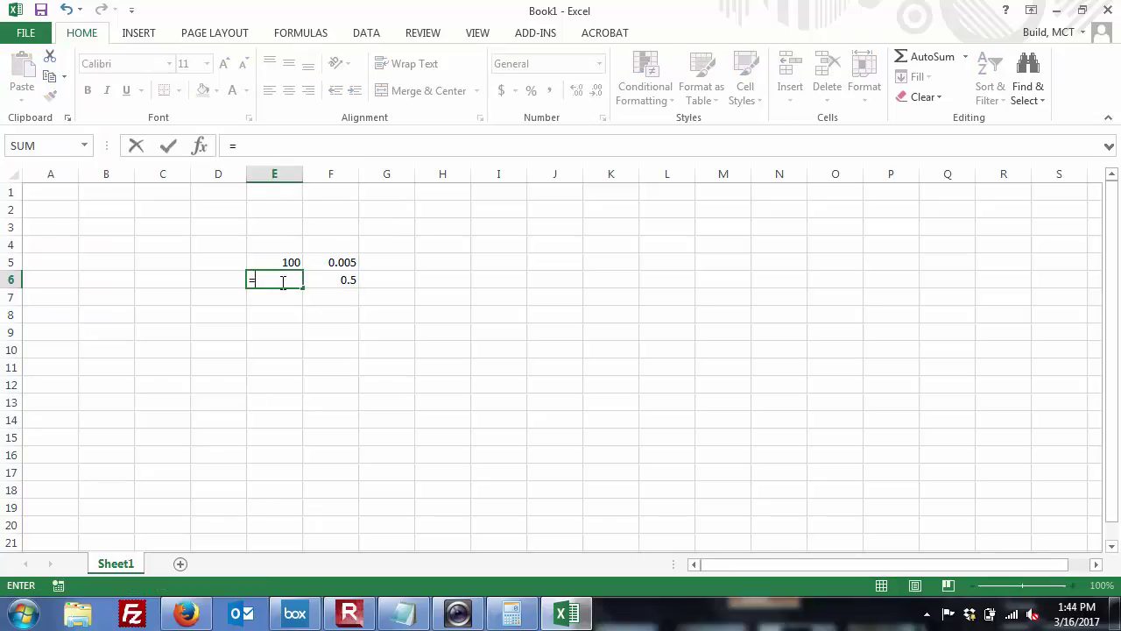
left_click(282, 263)
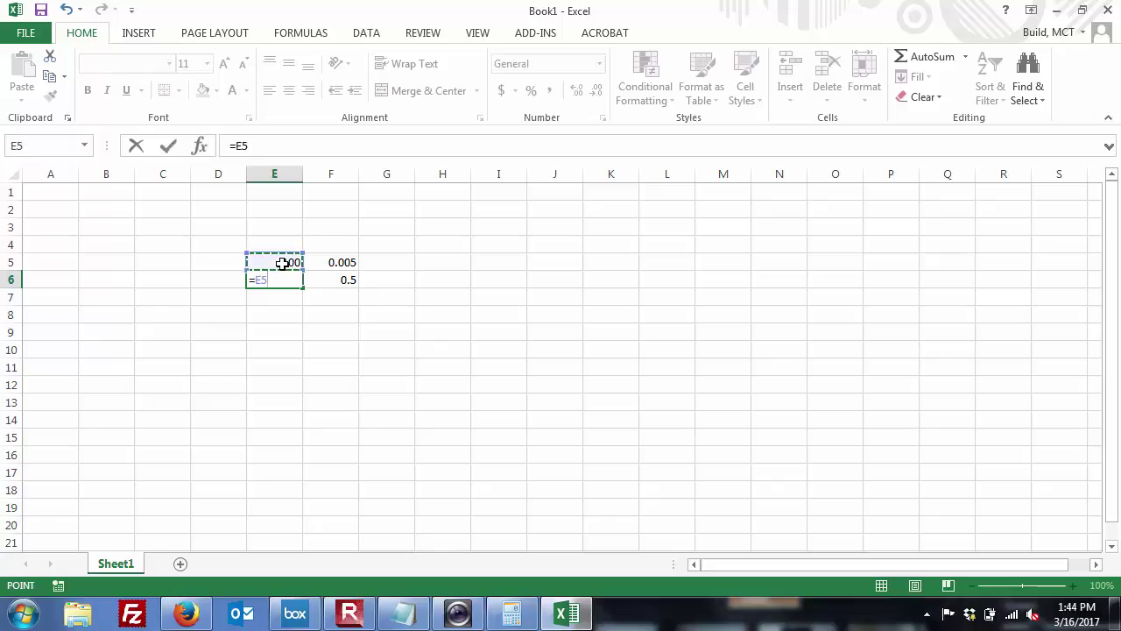
type("-")
left_click(323, 281)
key("Return")
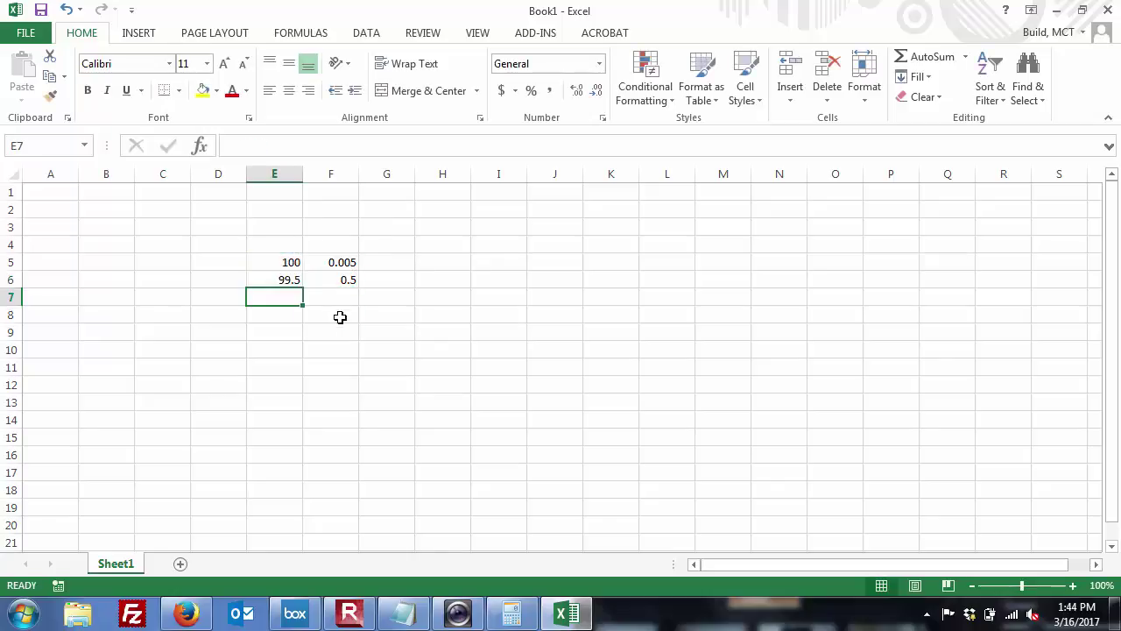
Step: Enter =E6*F5 in F7 to calculate the second loss
left_click(339, 315)
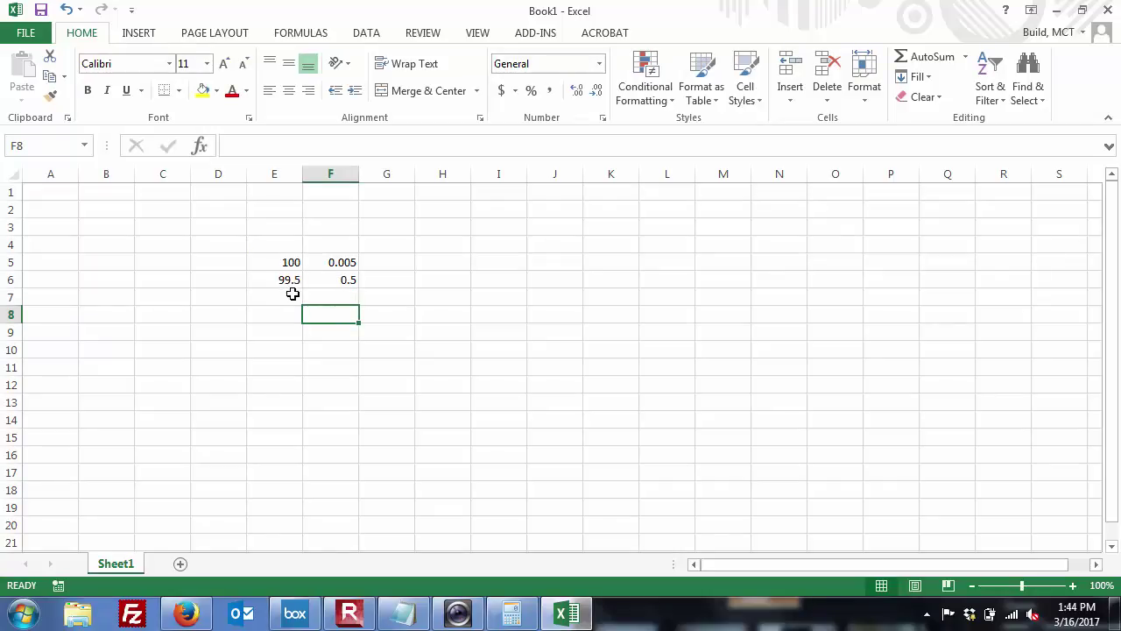
left_click(314, 297)
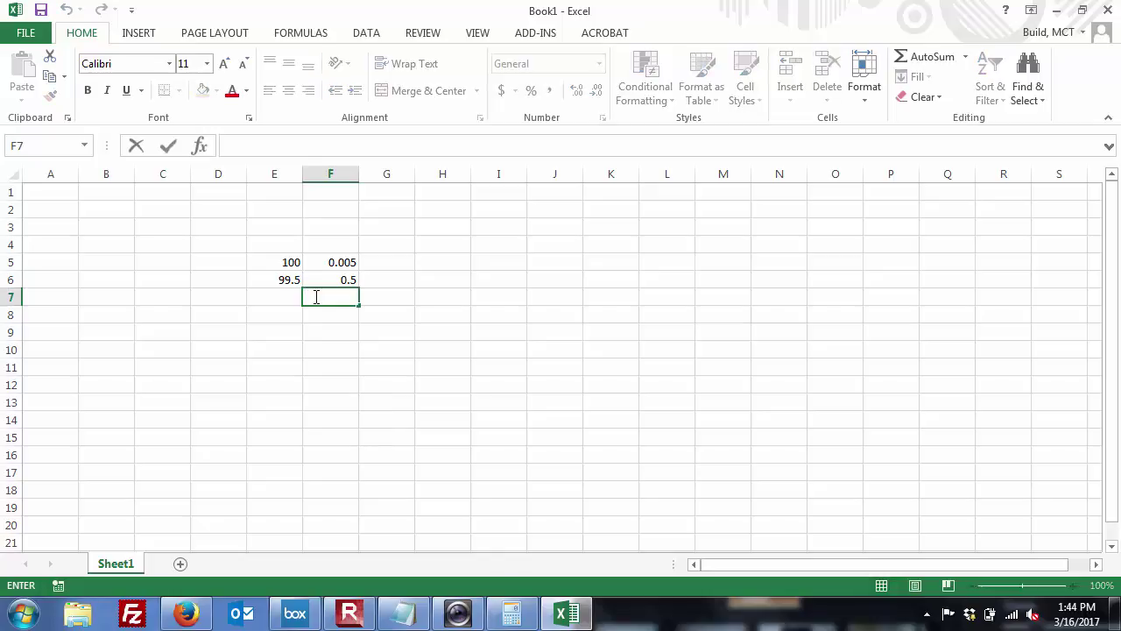
type("=")
left_click(288, 281)
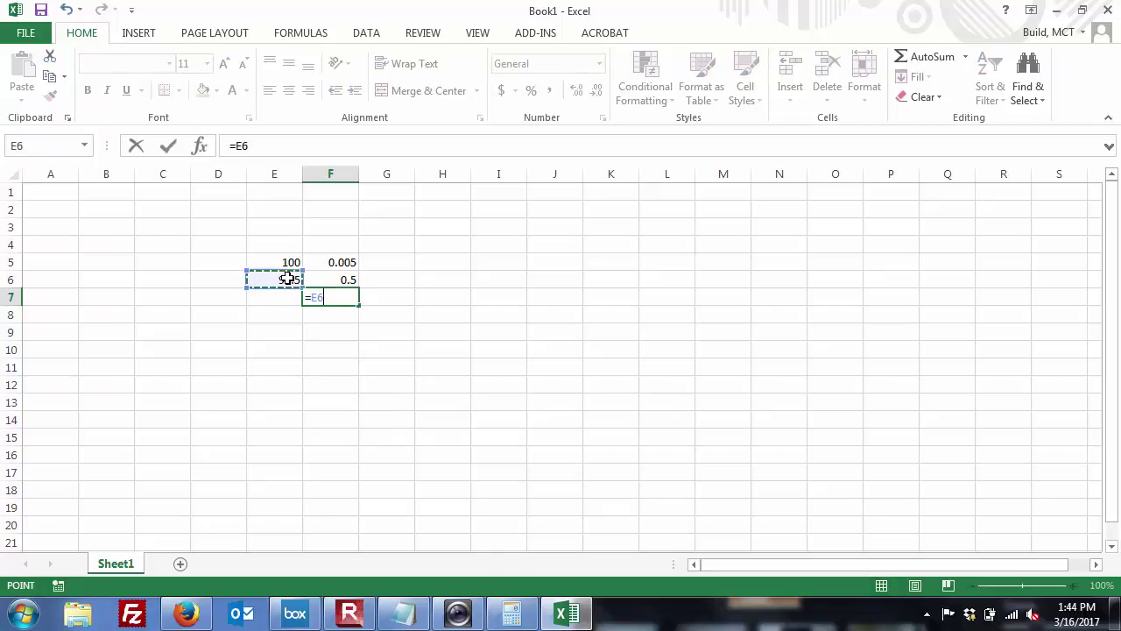
type("*")
left_click(347, 261)
key("Return")
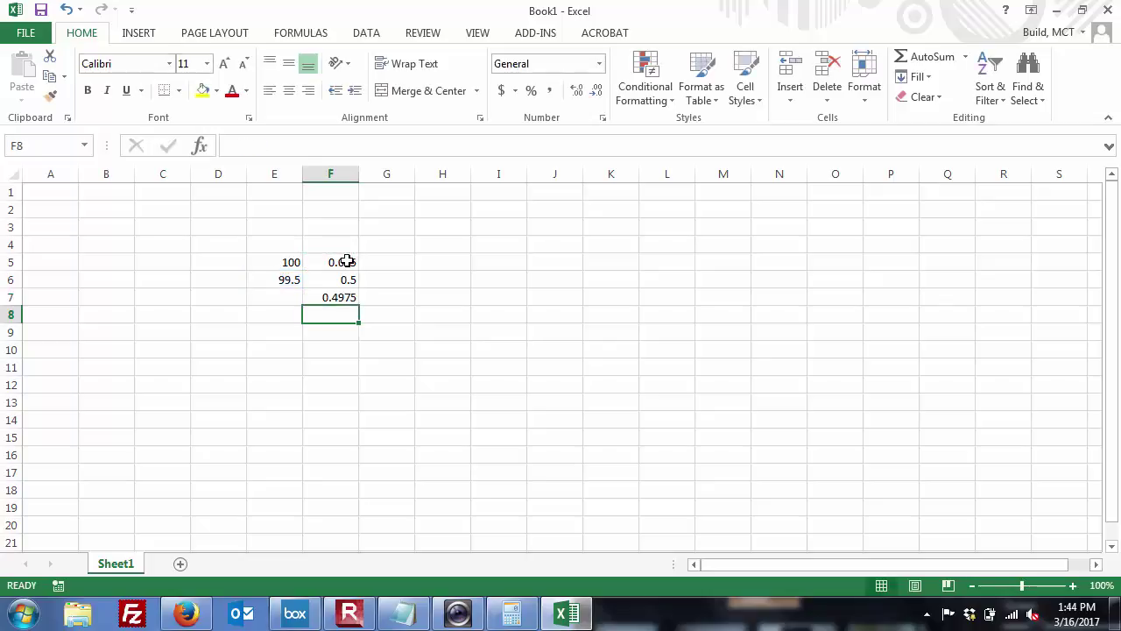
Step: Enter =E6-F7 in E7 to subtract the second loss from the value in E6
left_click(287, 297)
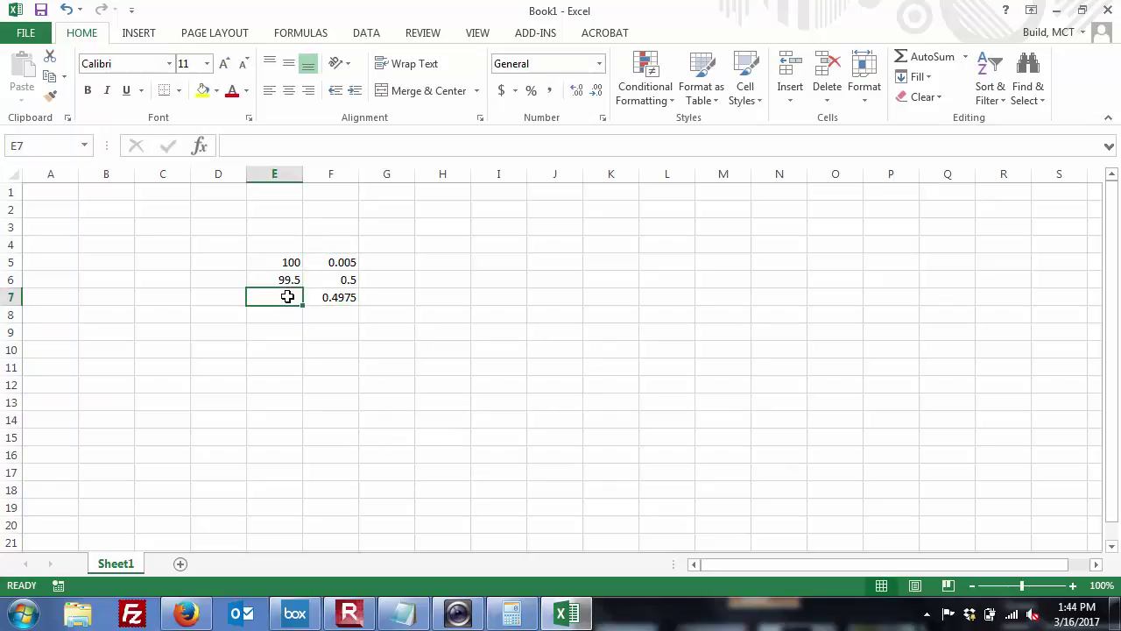
type("=")
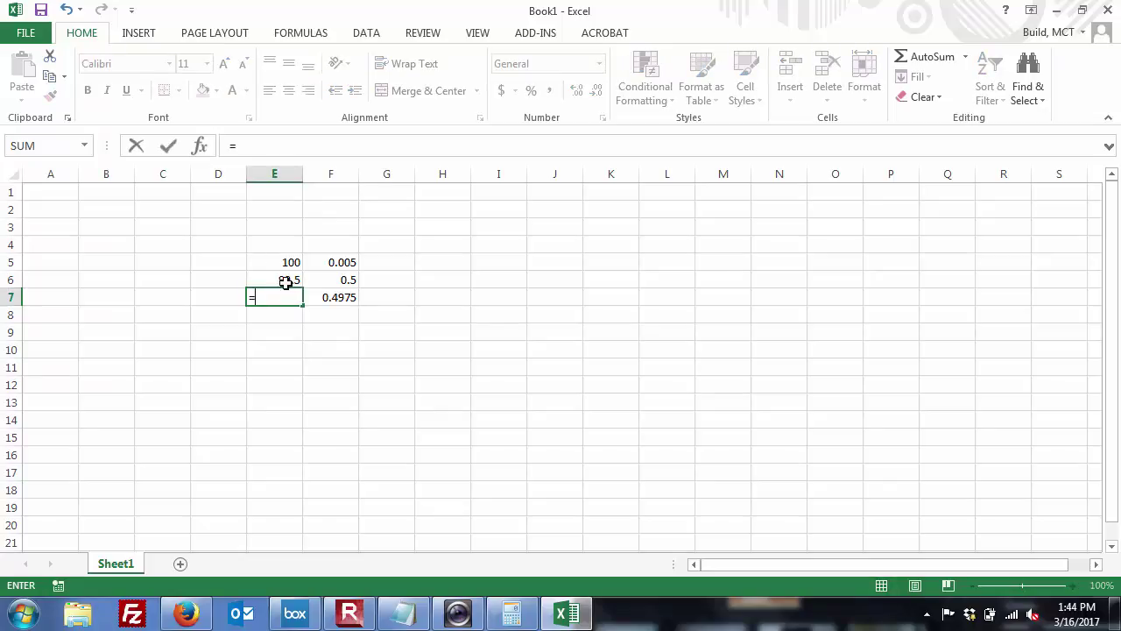
left_click(287, 279)
type("-")
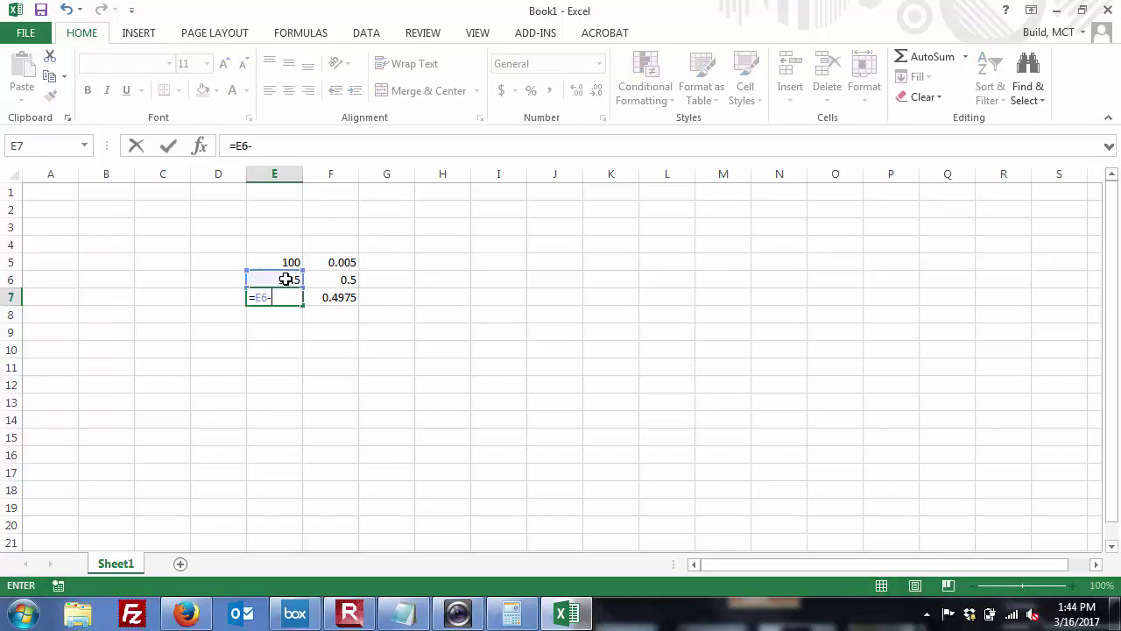
left_click(323, 300)
key("Return")
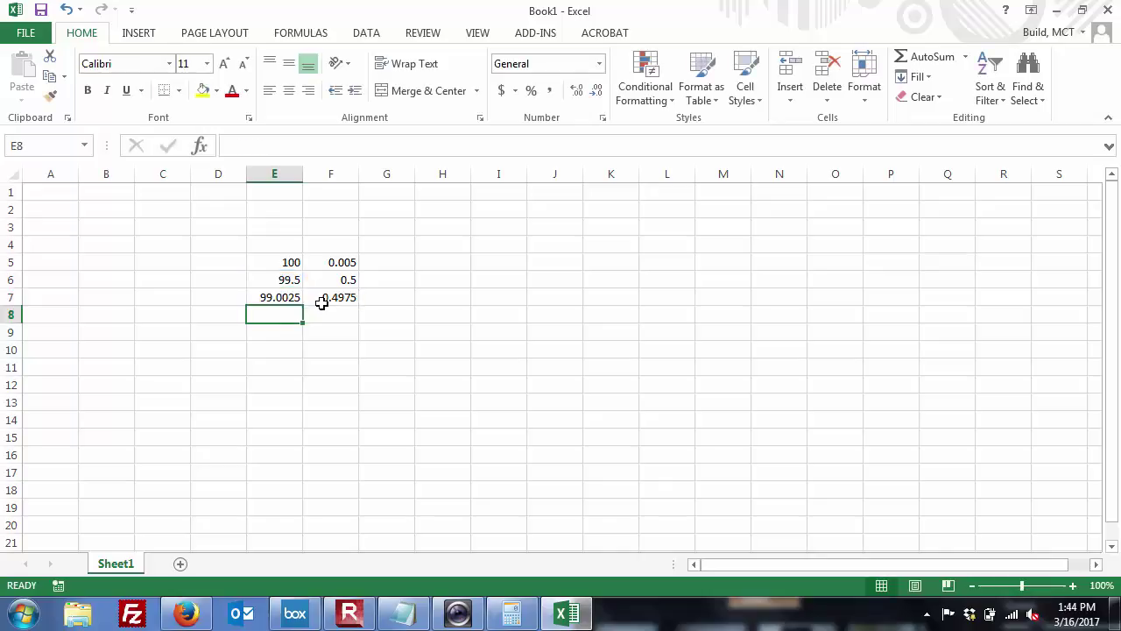
left_click(339, 343)
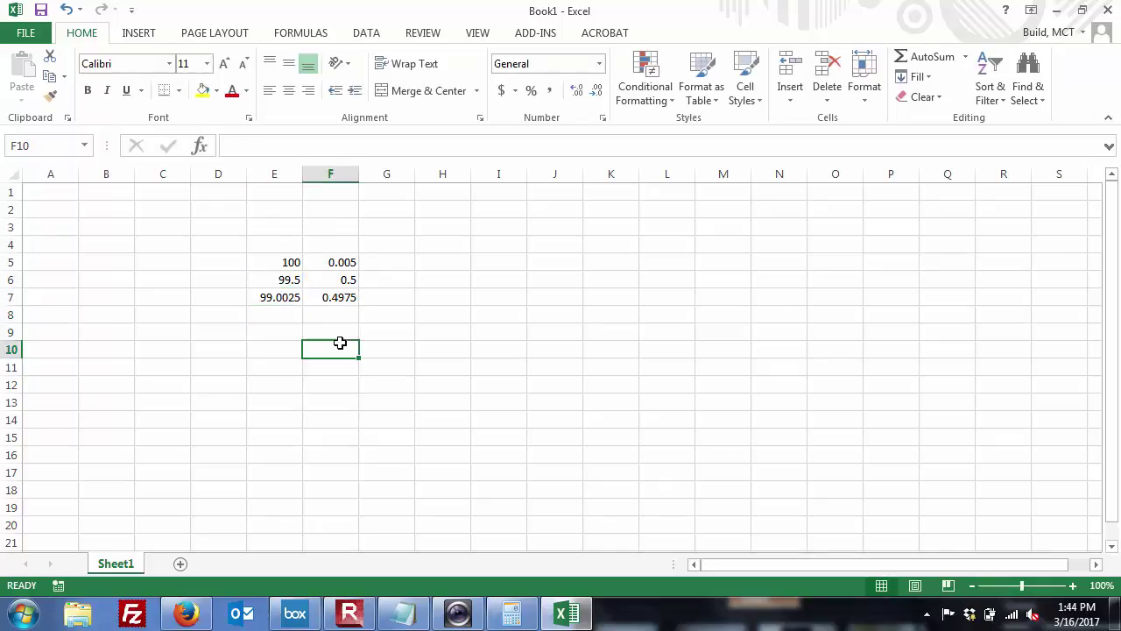
Step: Make the reference to F5 absolute in the loss formula in F6
double_click(279, 279)
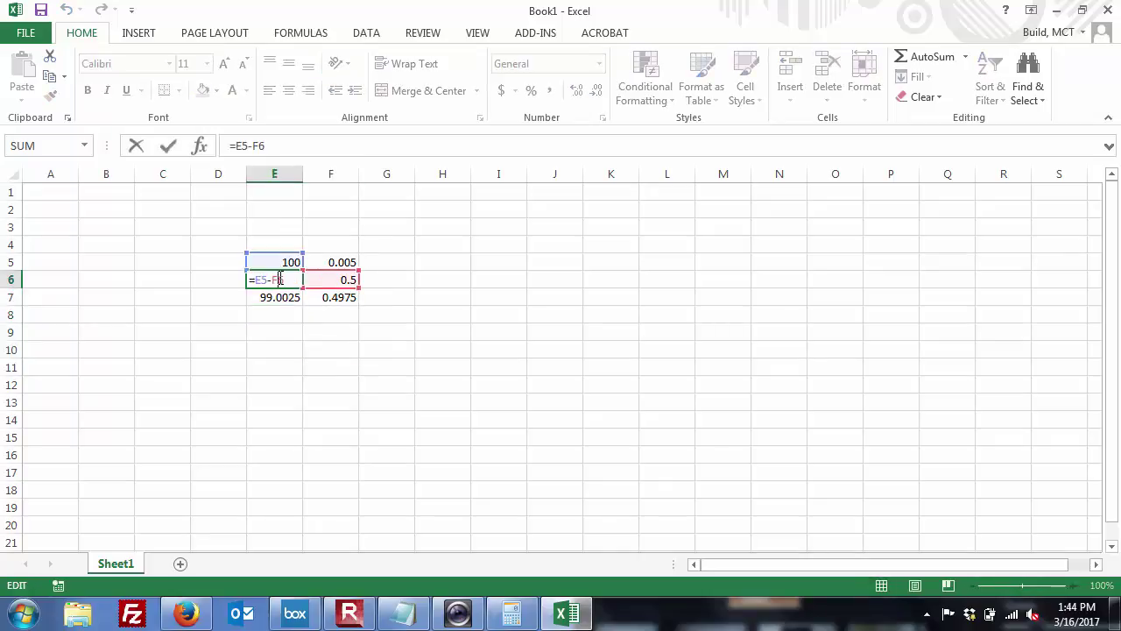
key("Return")
double_click(284, 297)
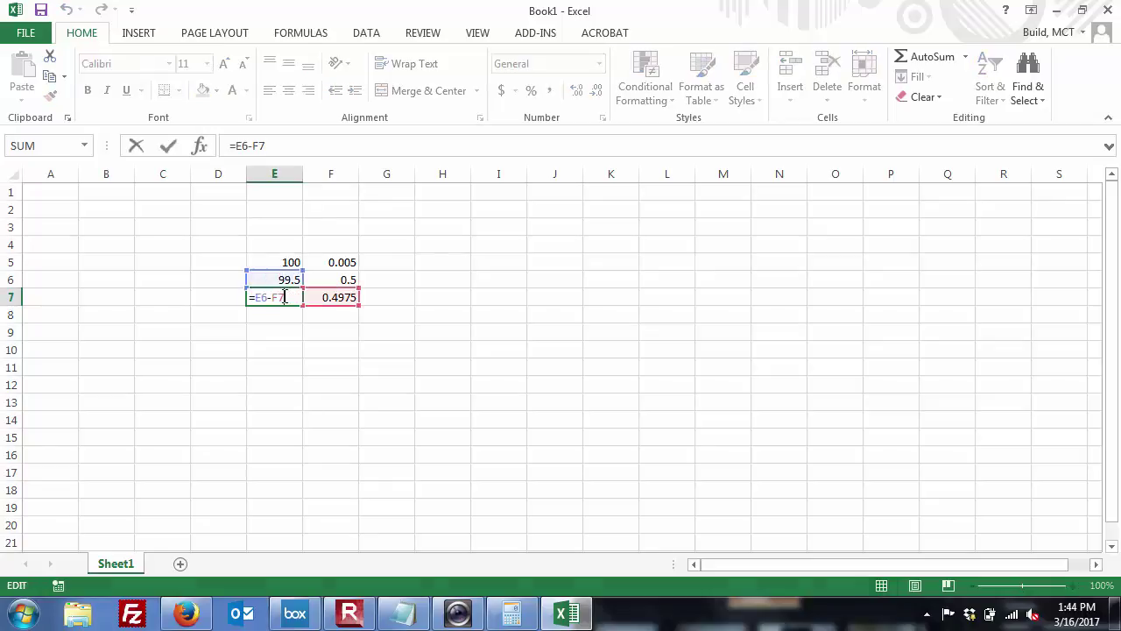
key("Return")
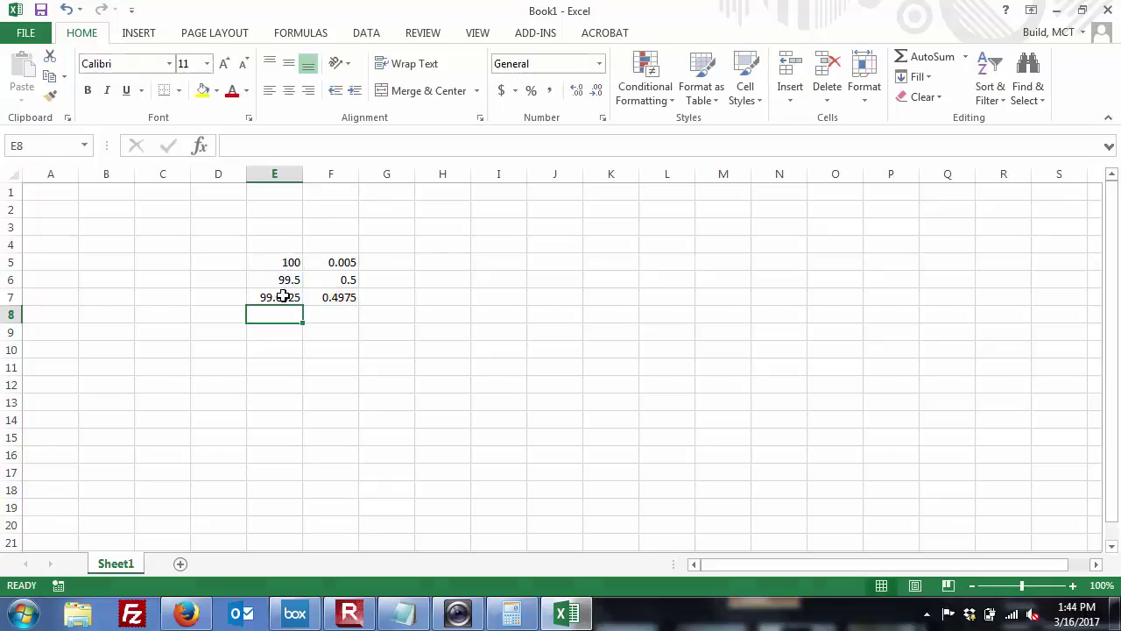
double_click(343, 279)
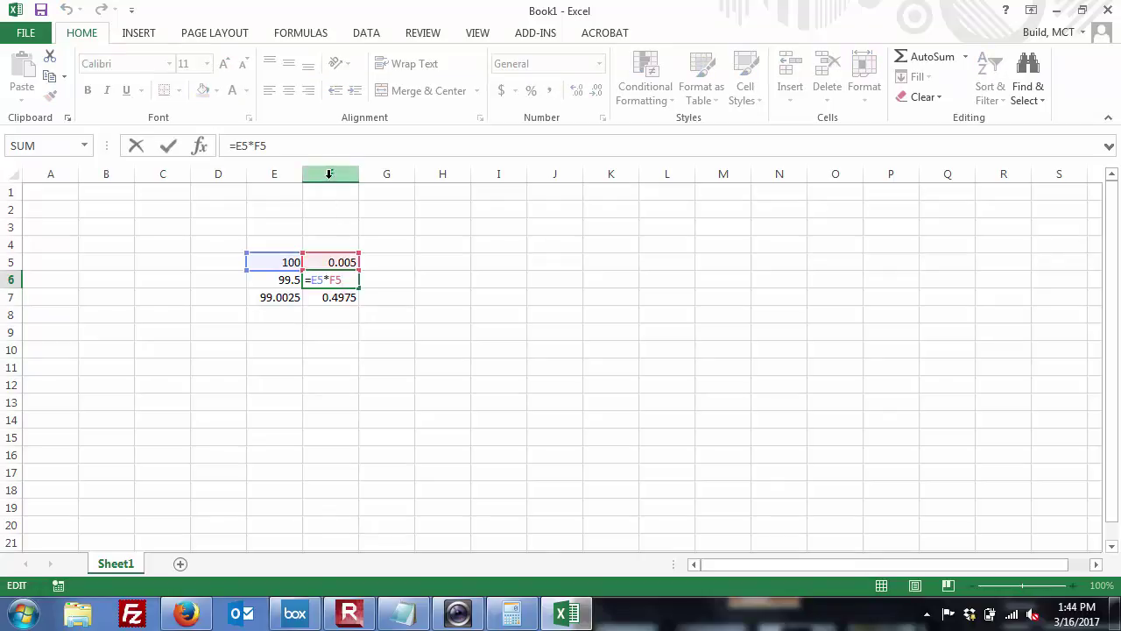
left_click(260, 145)
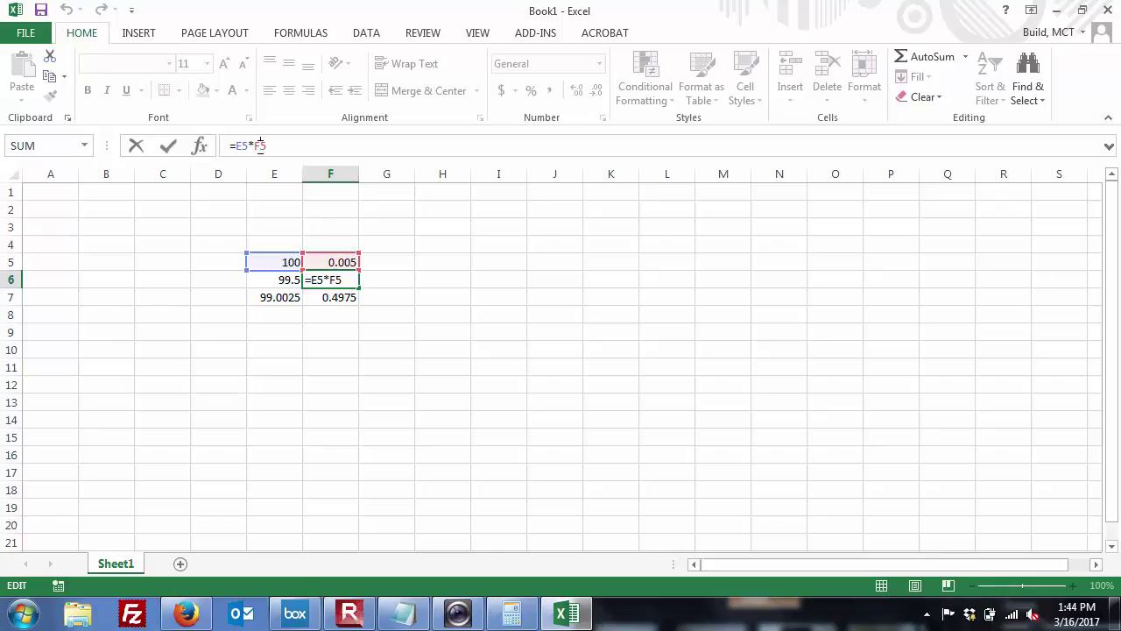
key("Return")
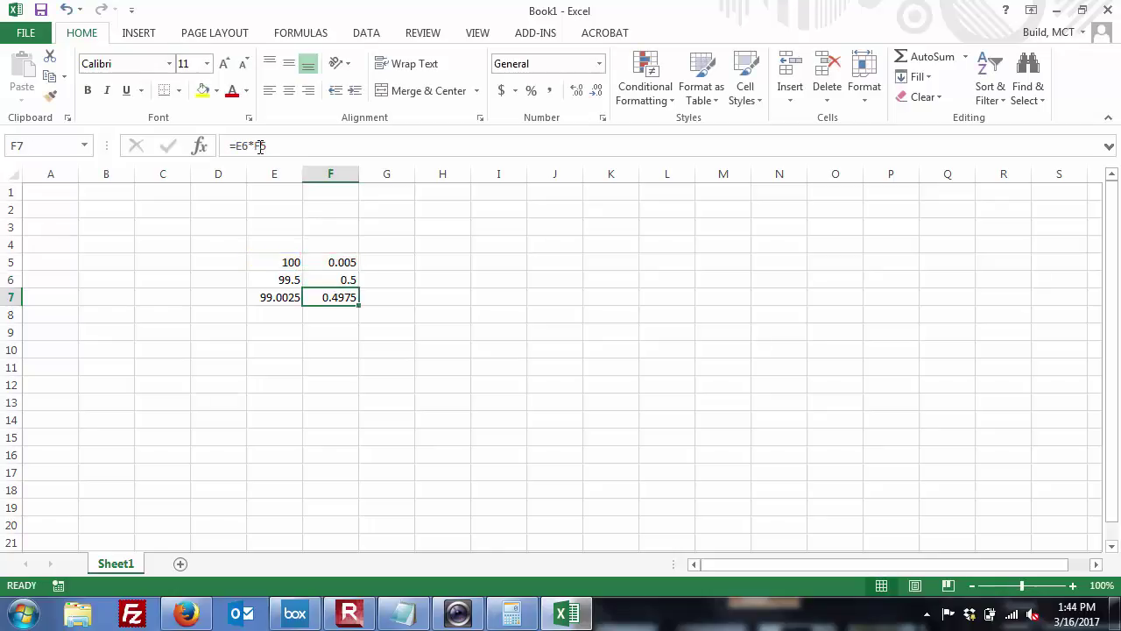
Step: Fill the loss formula from F6 down to F7, and extend the formulas in E7:F7 down to row 16
left_click(333, 280)
left_click_drag(359, 288, 357, 304)
left_click(375, 331)
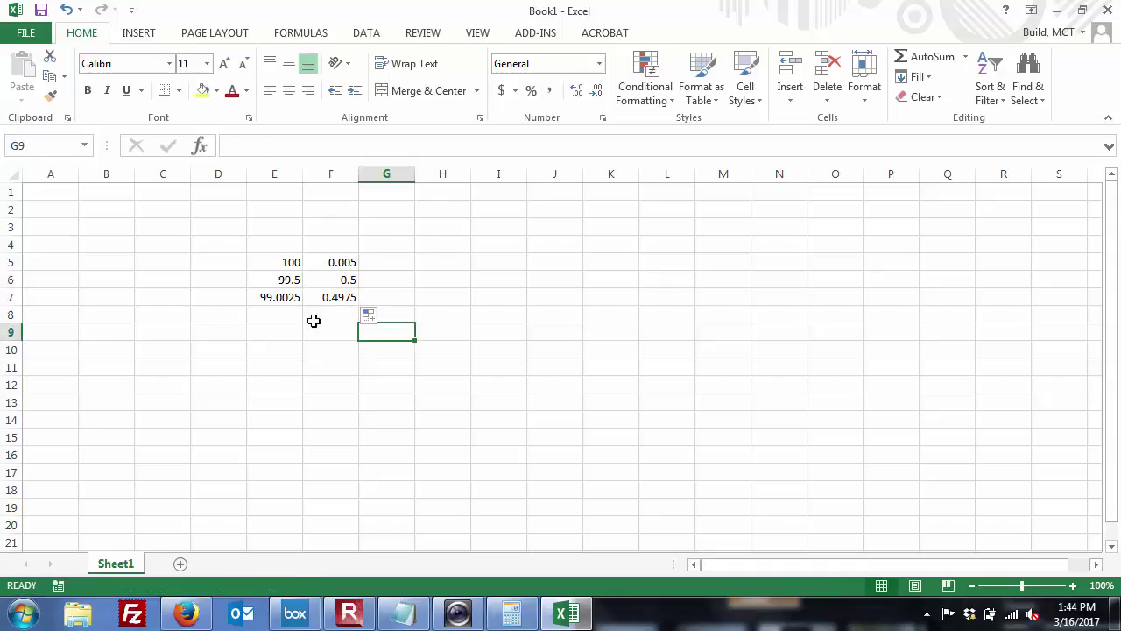
left_click_drag(290, 297, 346, 472)
left_click(183, 413)
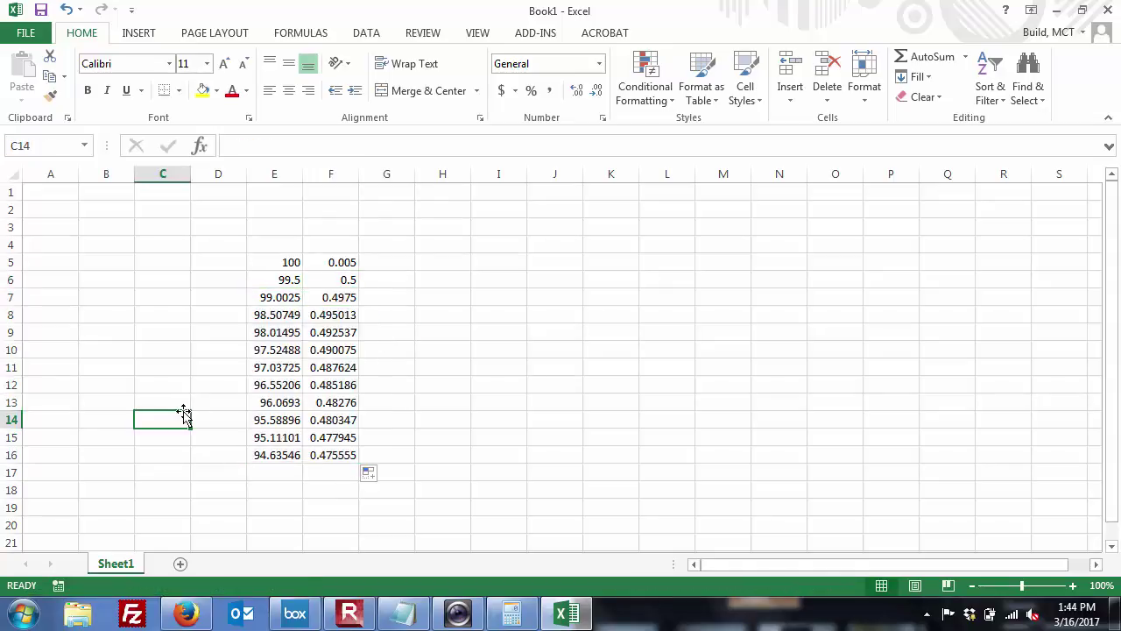
Step: Number the rows from 1 to 12 in D5:D16 by entering 1, 2 and 3 and filling the series down
left_click(215, 263)
type("1")
key("Return")
type("2")
key("Return")
type("3")
key("Return")
left_click_drag(215, 261, 237, 465)
left_click(304, 508)
Step: Format the values in E5:F16 as Number with two decimal places
left_click_drag(270, 259, 320, 451)
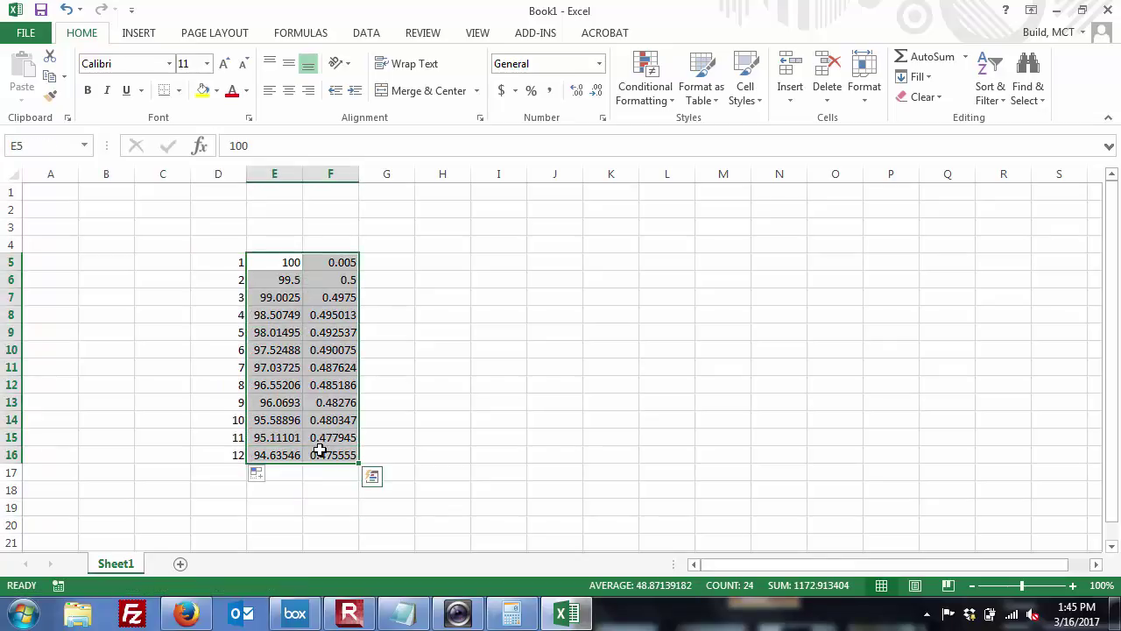
key("ctrl+1")
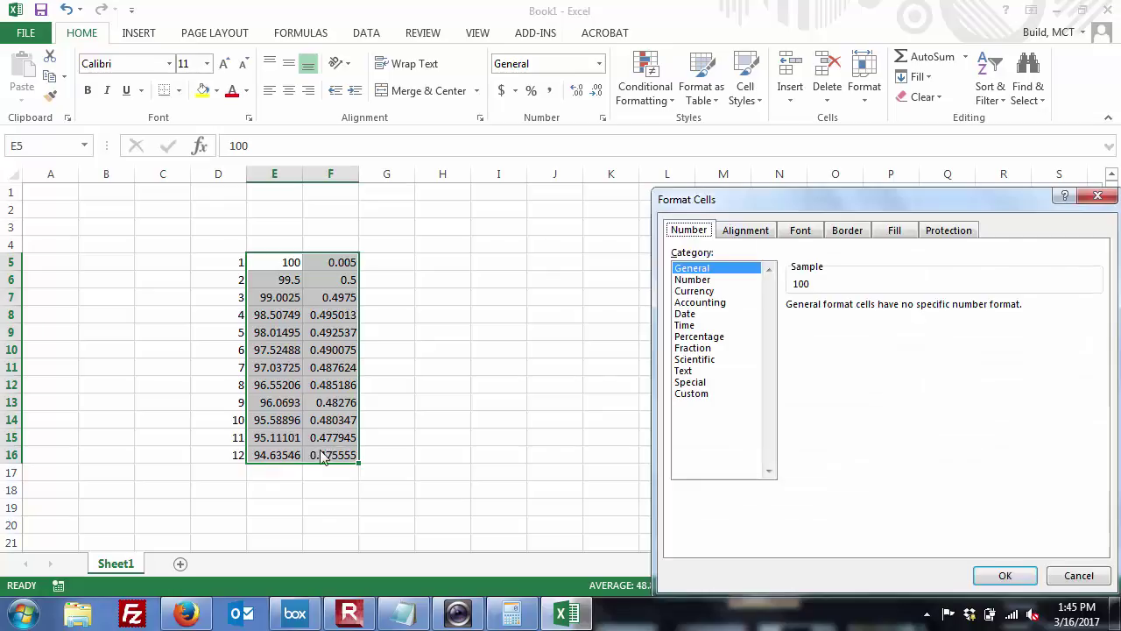
left_click(692, 279)
left_click(998, 575)
left_click(500, 434)
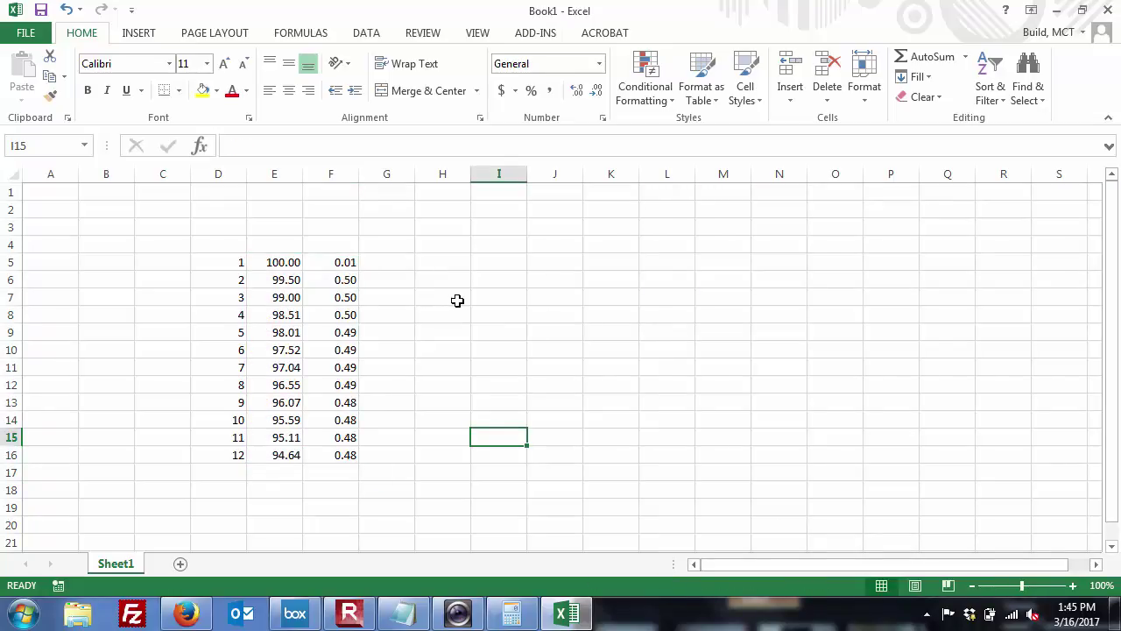
Step: Set the values in F5:F16 to show four decimal places
left_click_drag(342, 265, 333, 451)
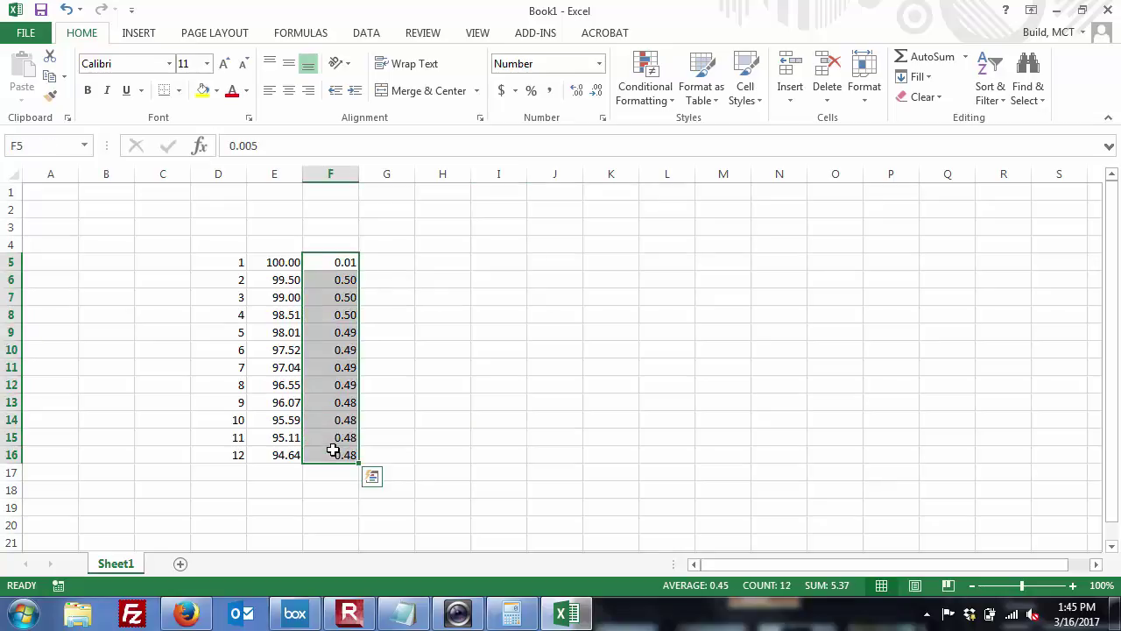
key("ctrl+1")
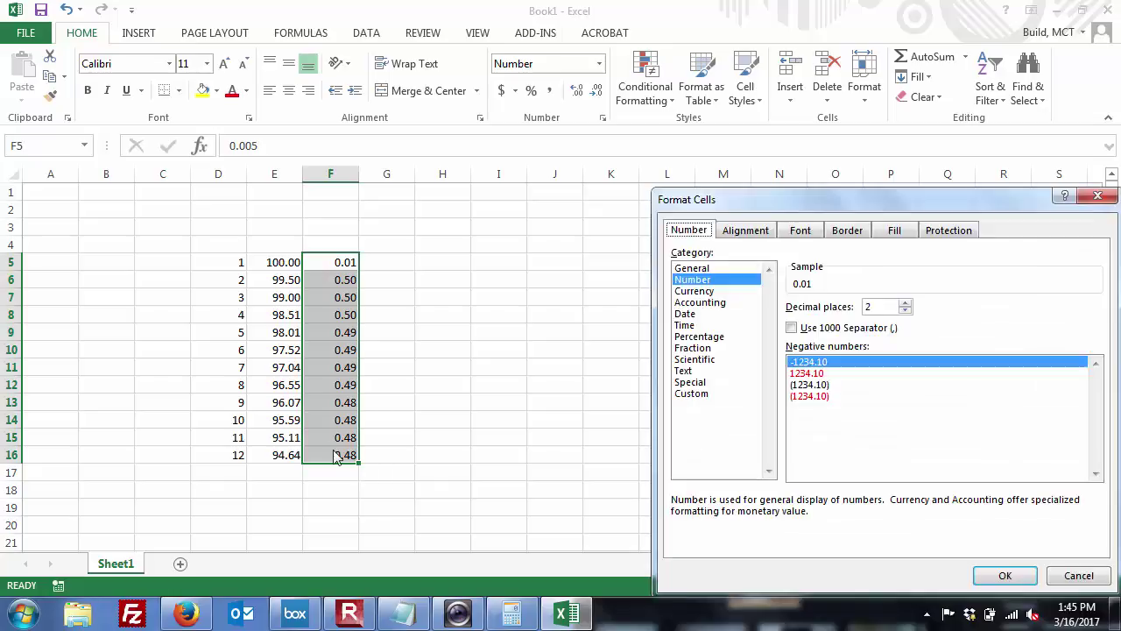
left_click(905, 303)
left_click(905, 302)
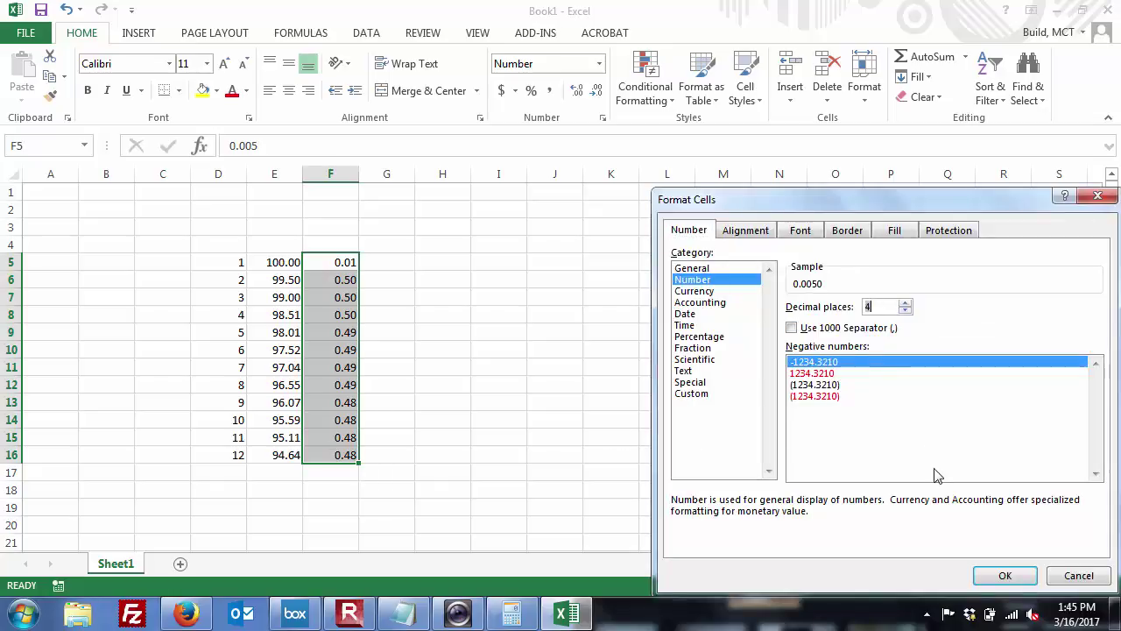
left_click(1005, 575)
left_click(652, 488)
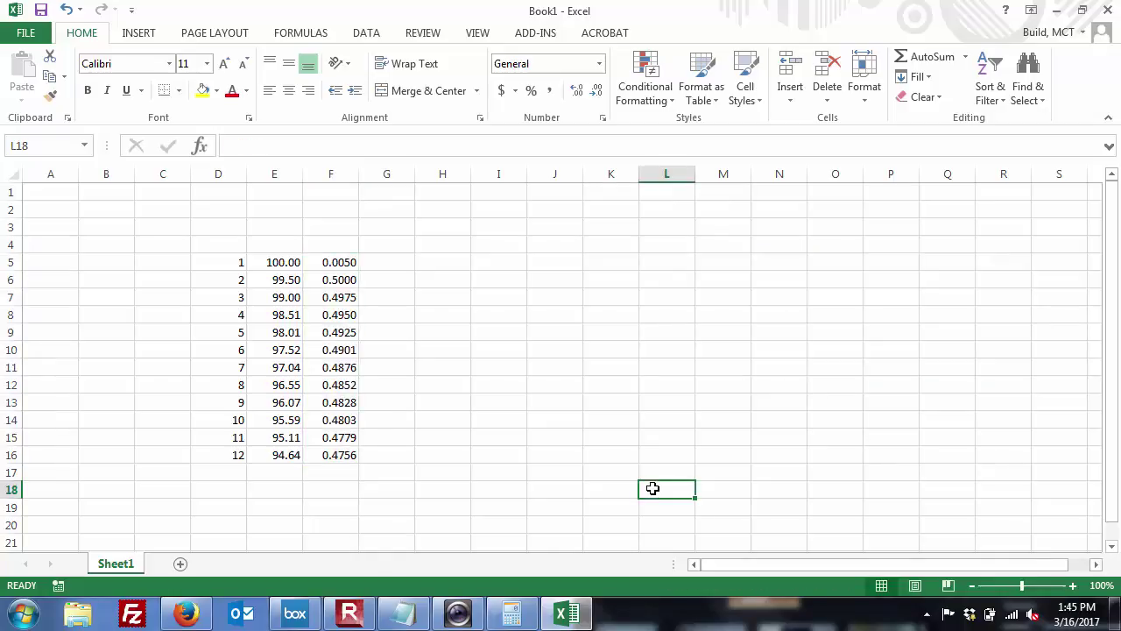
Step: Add the headers year, power and drop in D4:F4 above the three data columns
left_click_drag(233, 268, 289, 421)
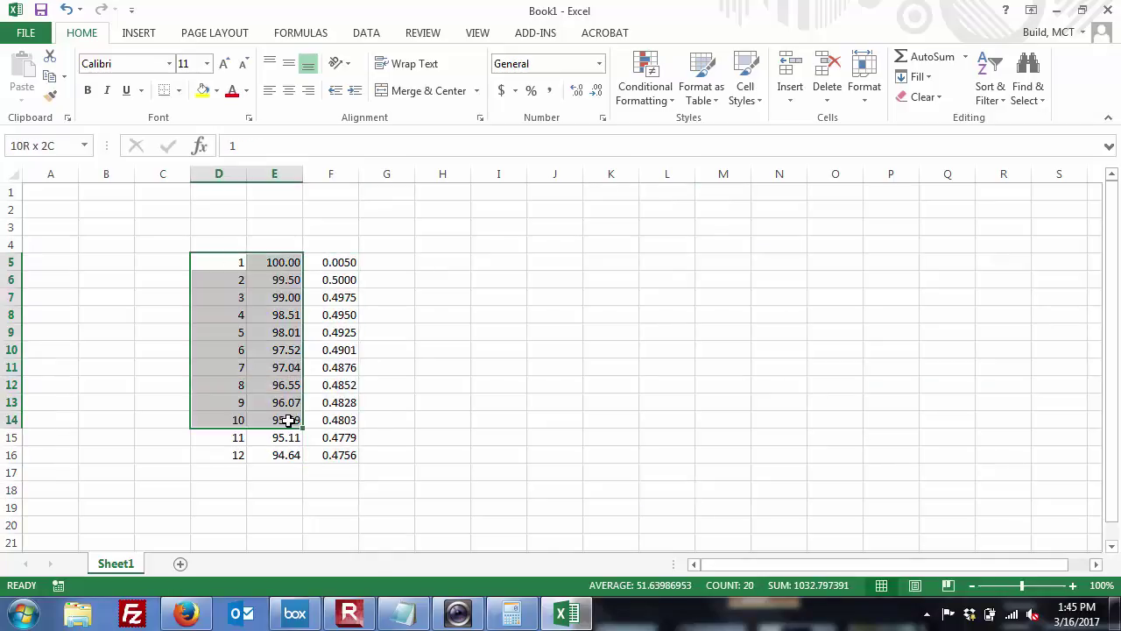
left_click(210, 244)
type("year")
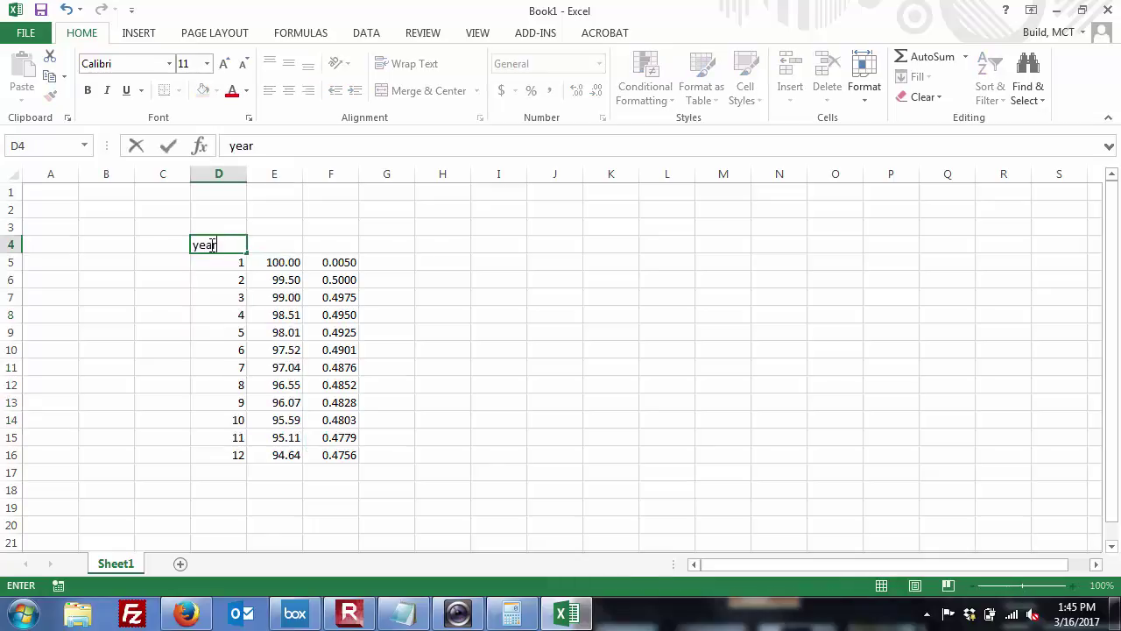
key("Tab")
type("power")
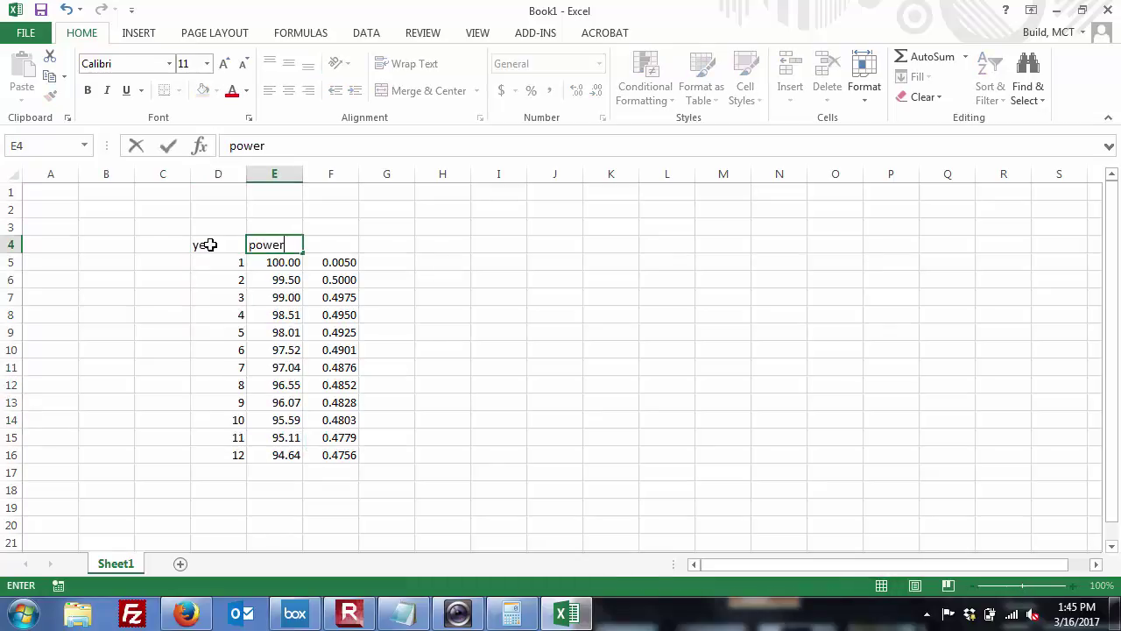
key("Tab")
type("drop")
key("Return")
Step: Extend the year series in column D to 15 and fill the power and drop formulas down to row 19
left_click_drag(210, 245, 298, 390)
left_click(274, 419)
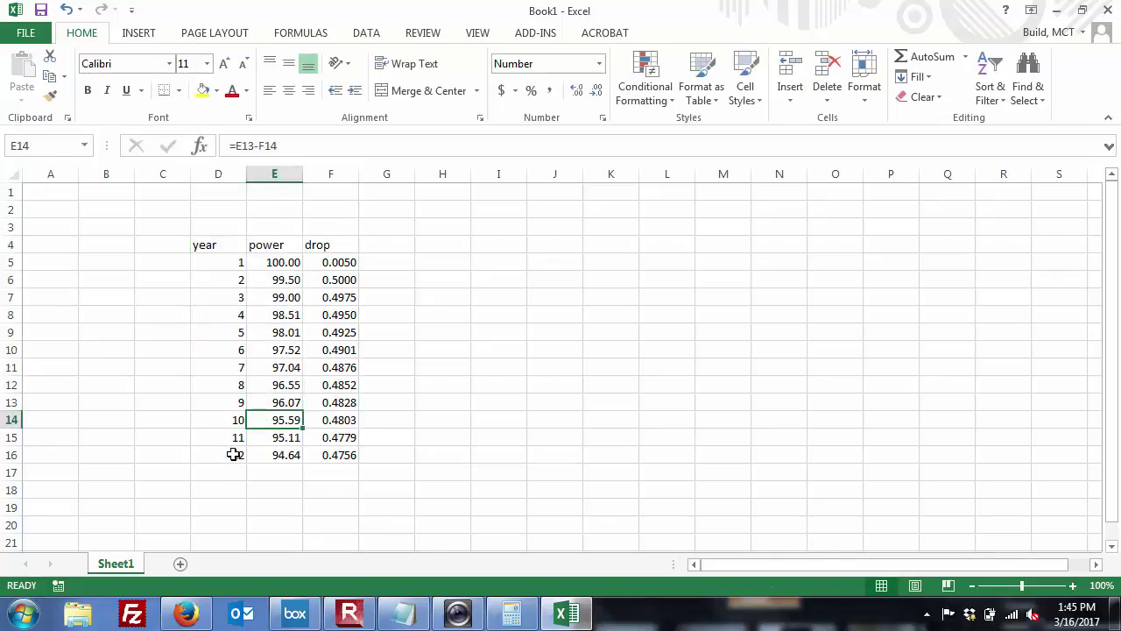
left_click_drag(233, 420, 257, 524)
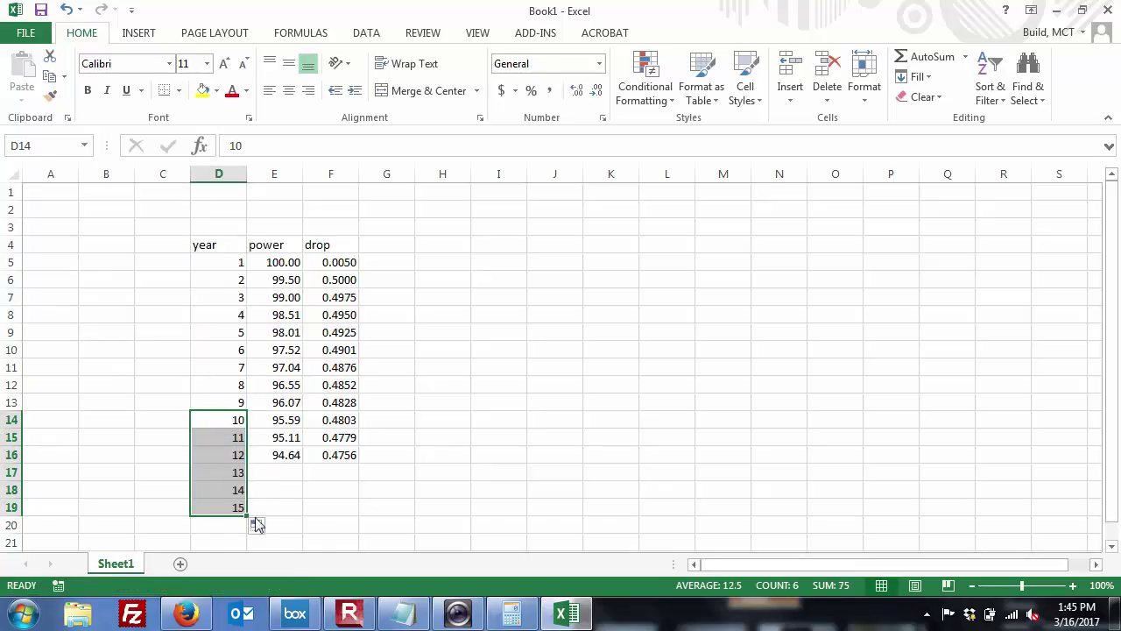
left_click(324, 524)
left_click_drag(277, 455, 359, 517)
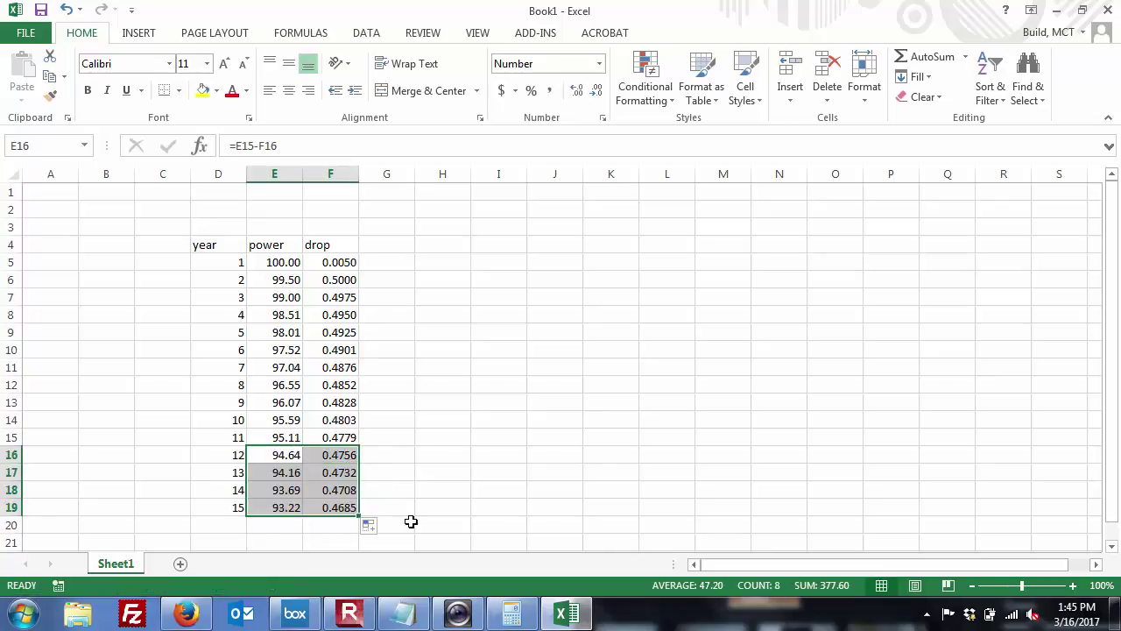
left_click(411, 521)
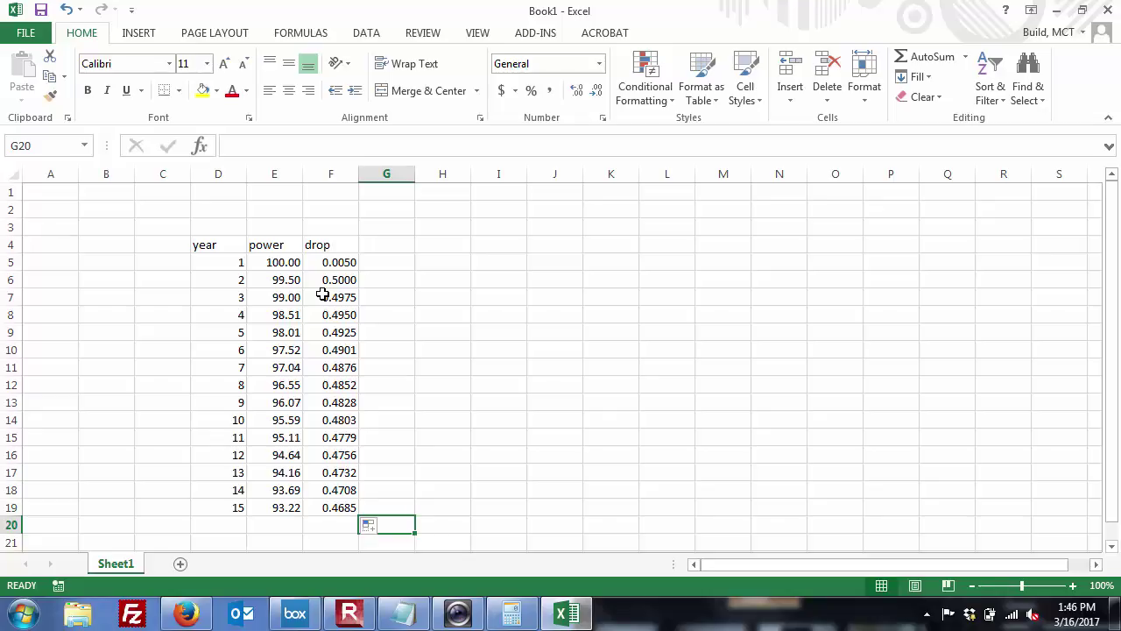
Step: Insert a scatter chart with straight lines and markers from the data in D4:F19
left_click_drag(223, 244, 328, 507)
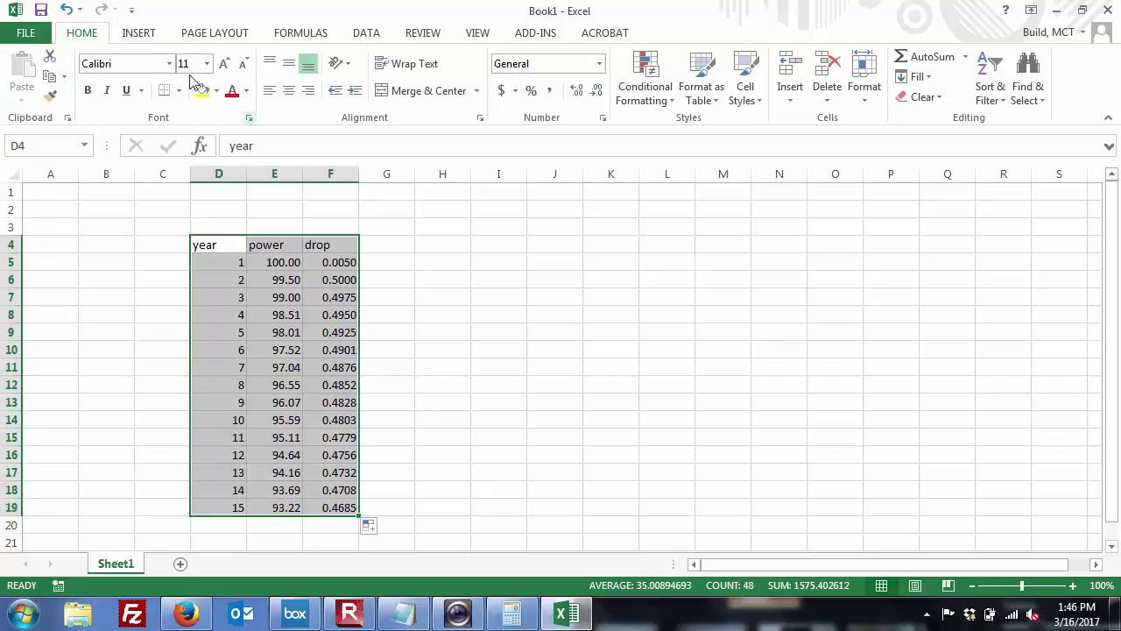
left_click(138, 32)
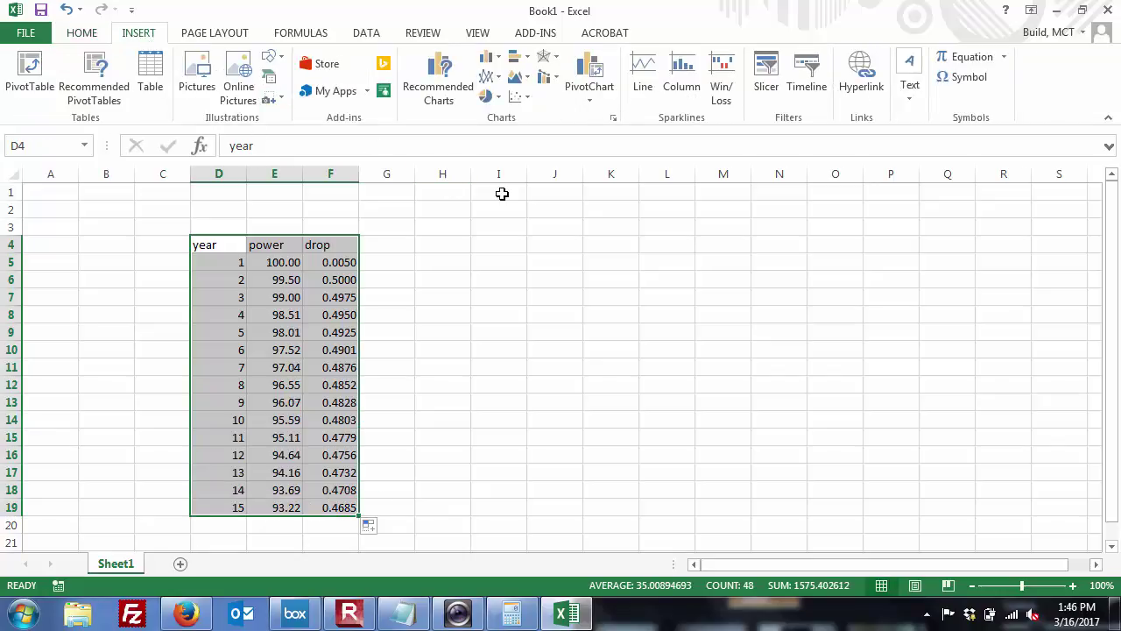
left_click(527, 103)
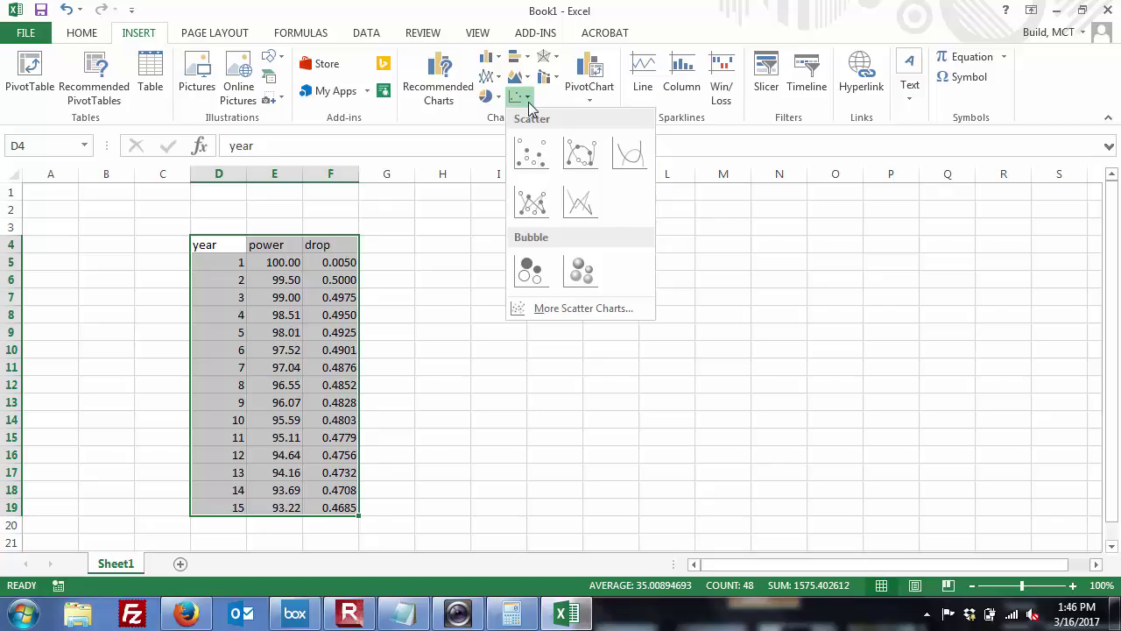
left_click(530, 203)
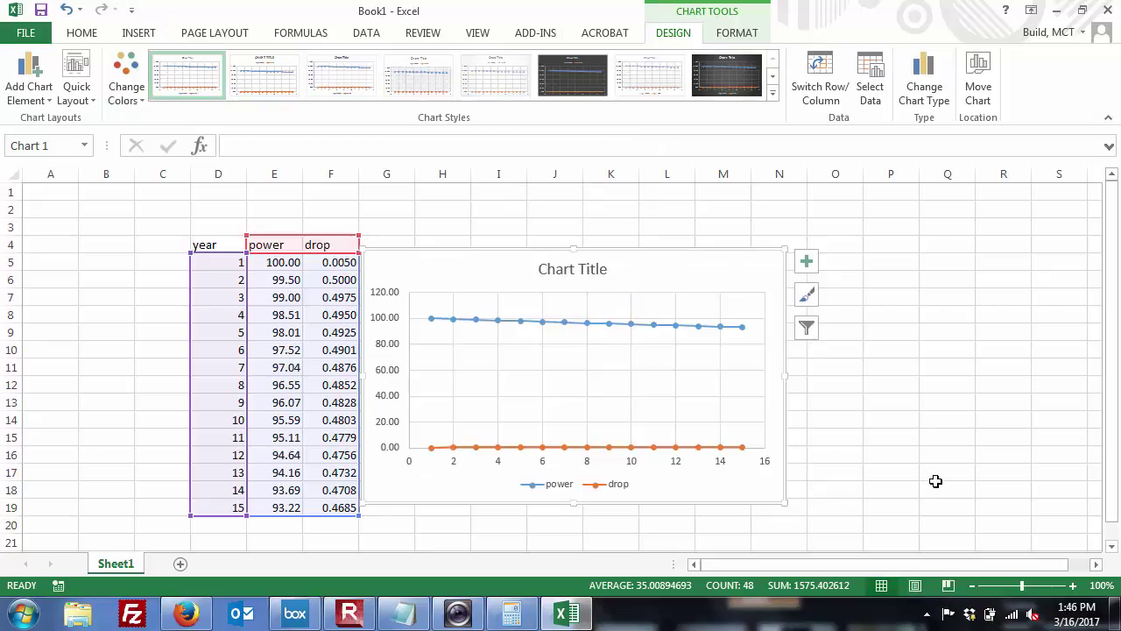
Step: Plot the chart's drop series on the secondary axis
right_click(704, 449)
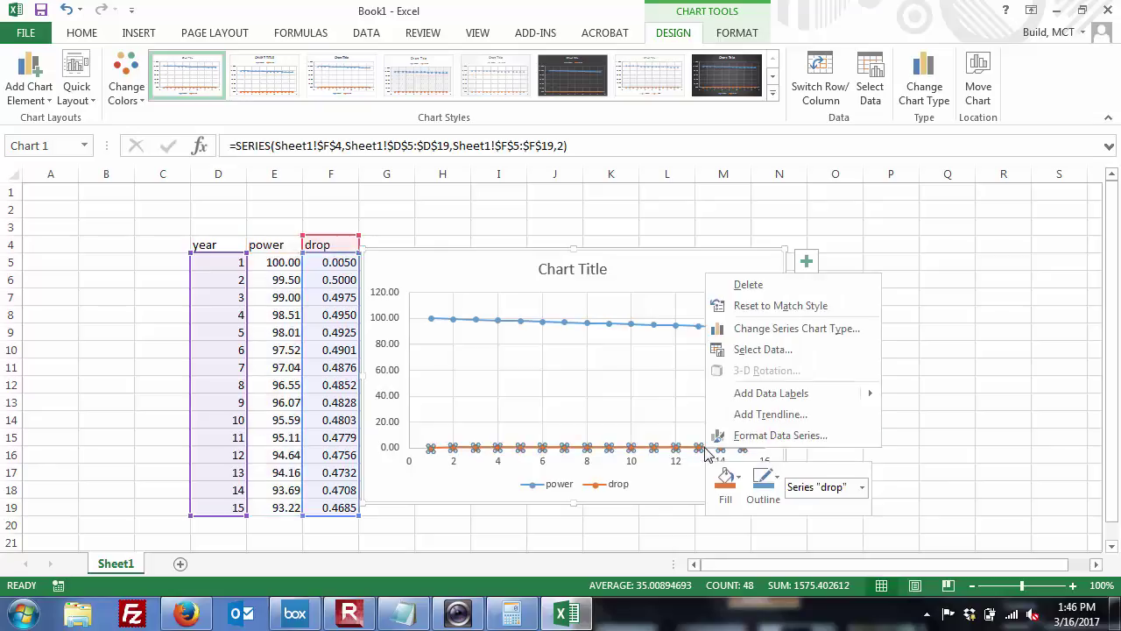
left_click(771, 438)
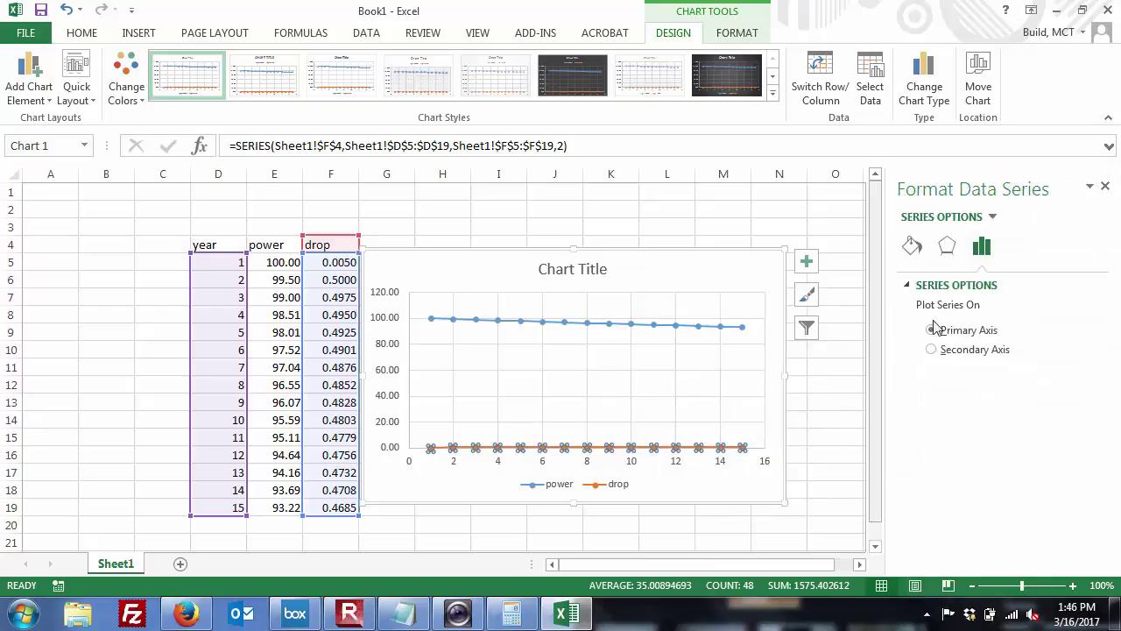
left_click(932, 350)
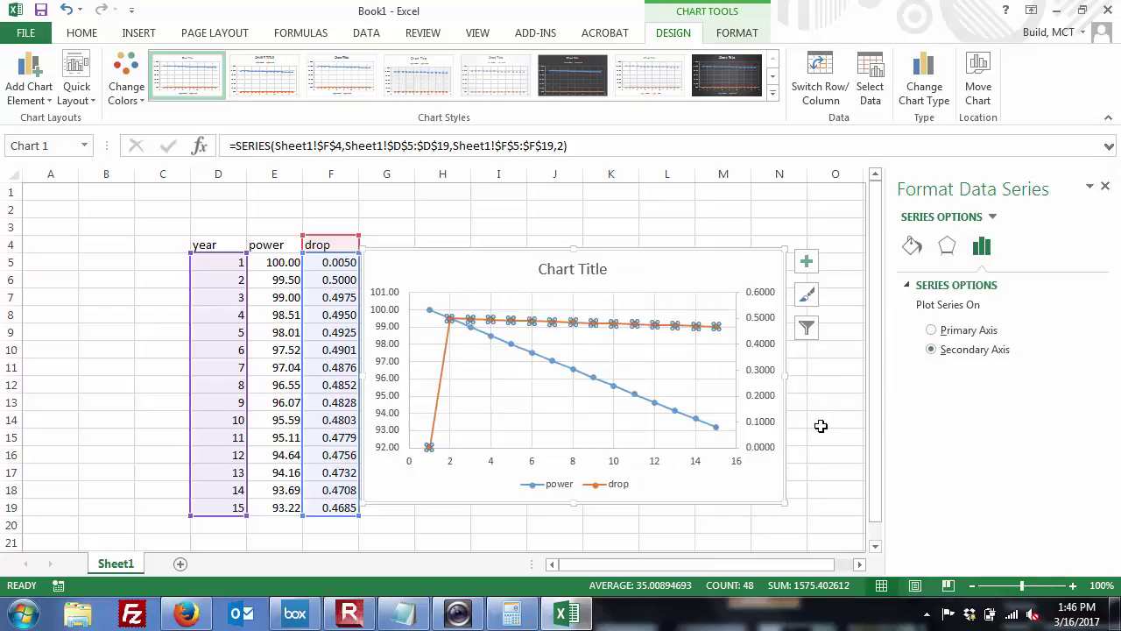
left_click(419, 208)
Step: Move the 0.005 loss rate from F5 to F2 and enter .5 in F5 as the first year's drop
left_click(338, 260)
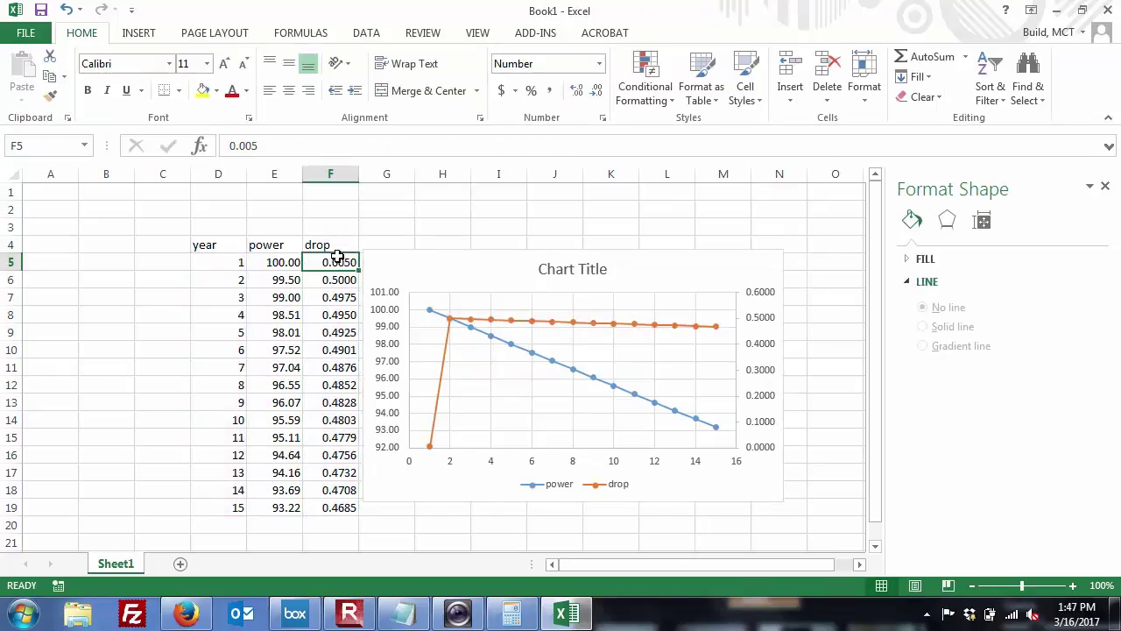
left_click_drag(337, 256, 343, 229)
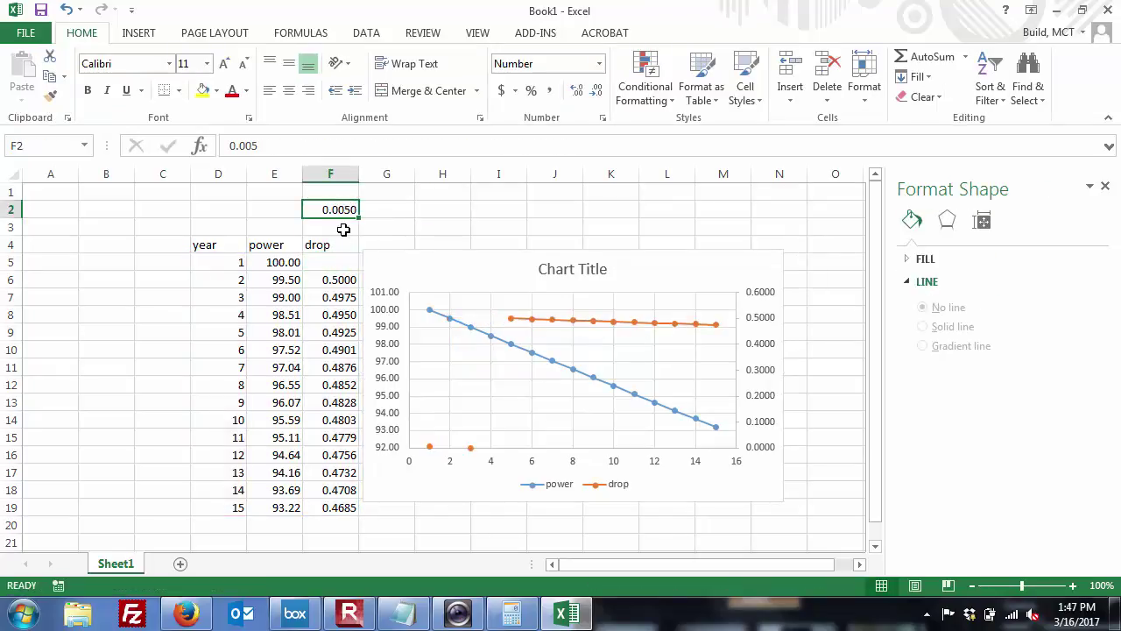
left_click(342, 262)
type("=")
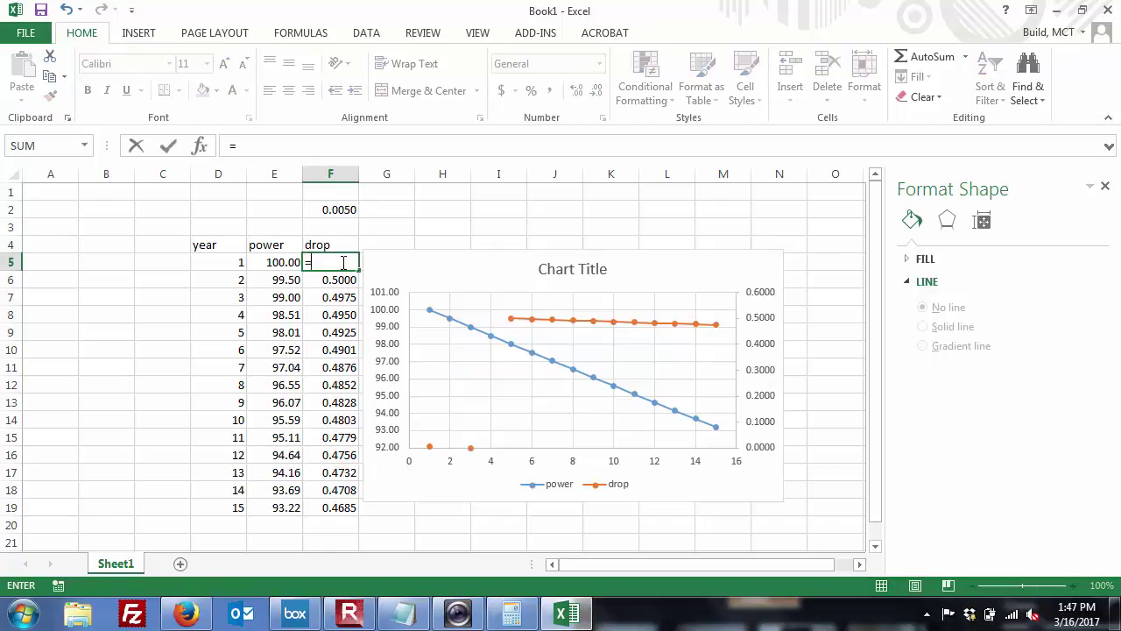
left_click(340, 282)
key("BackSpace")
key("BackSpace")
type(".5")
key("Return")
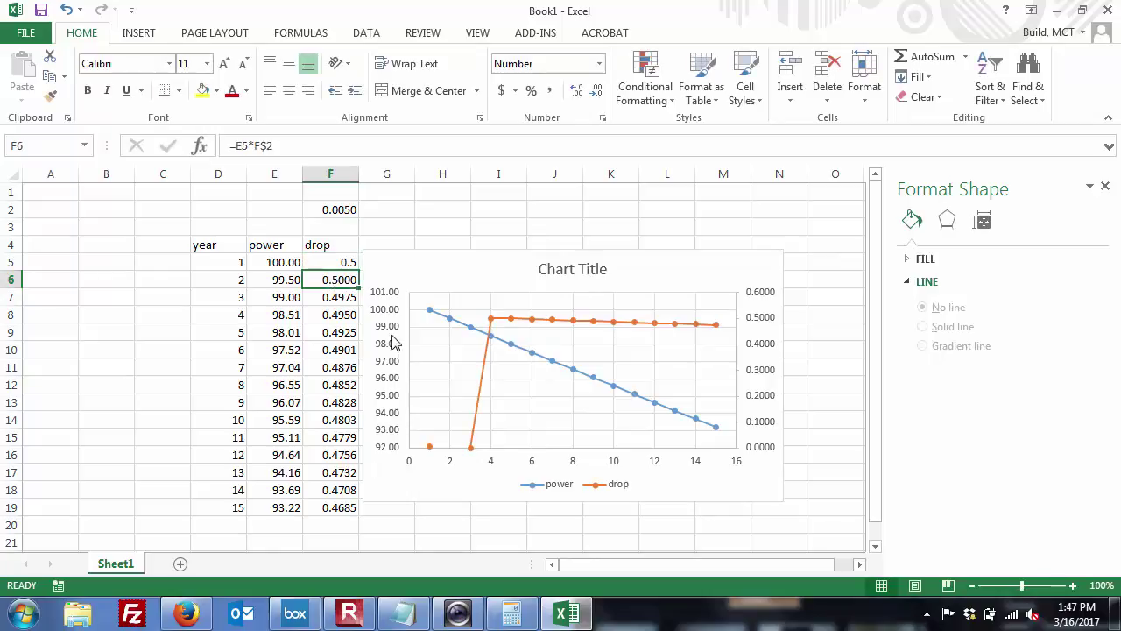
Step: Correct the drop series' values range in its SERIES formula to start at F5, giving $F$5:$F$19
left_click(418, 337)
left_click(419, 340)
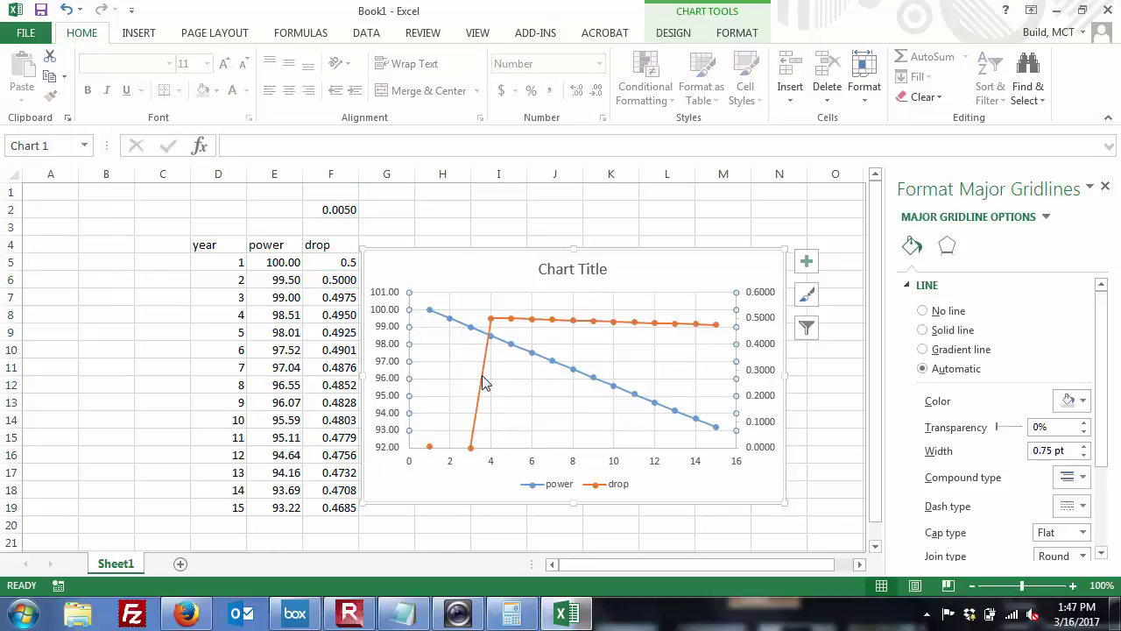
left_click(485, 382)
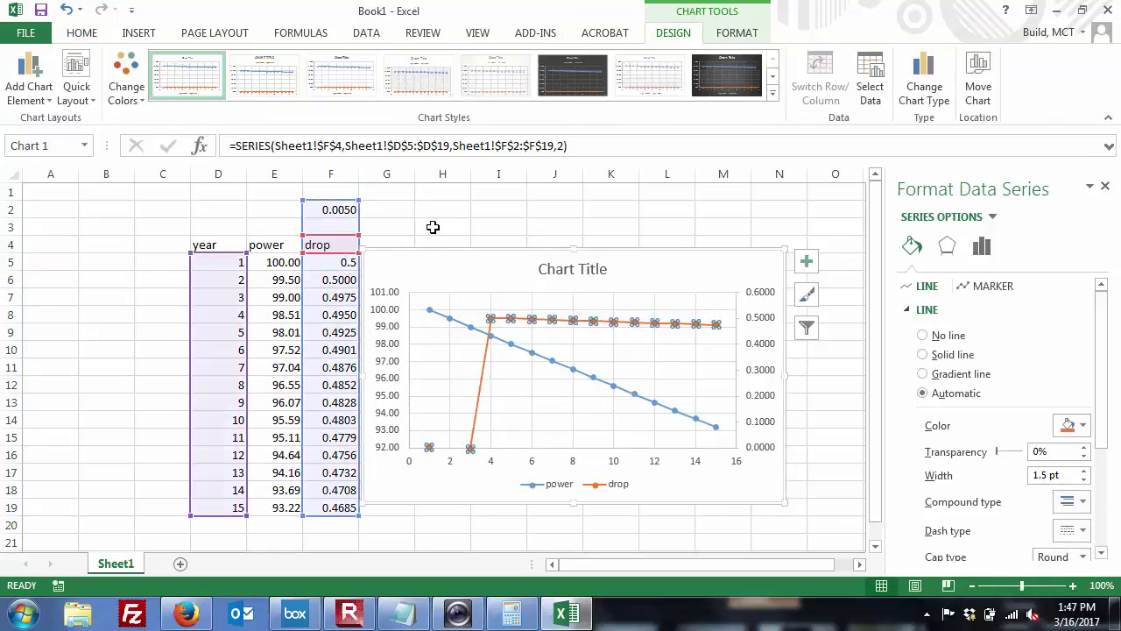
left_click(393, 213)
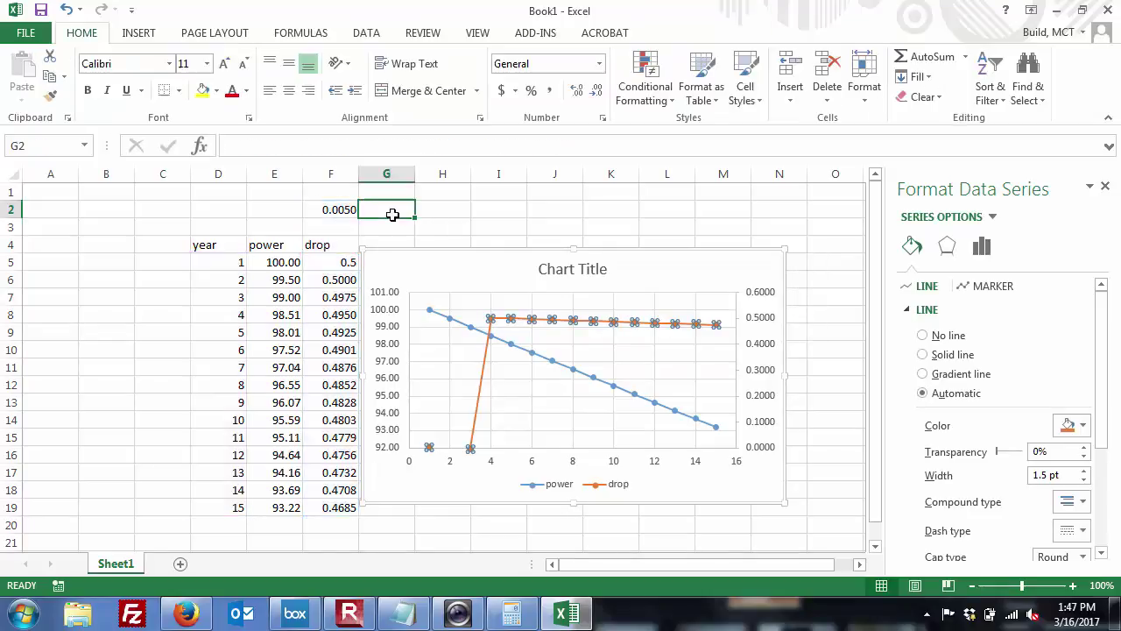
left_click(333, 210)
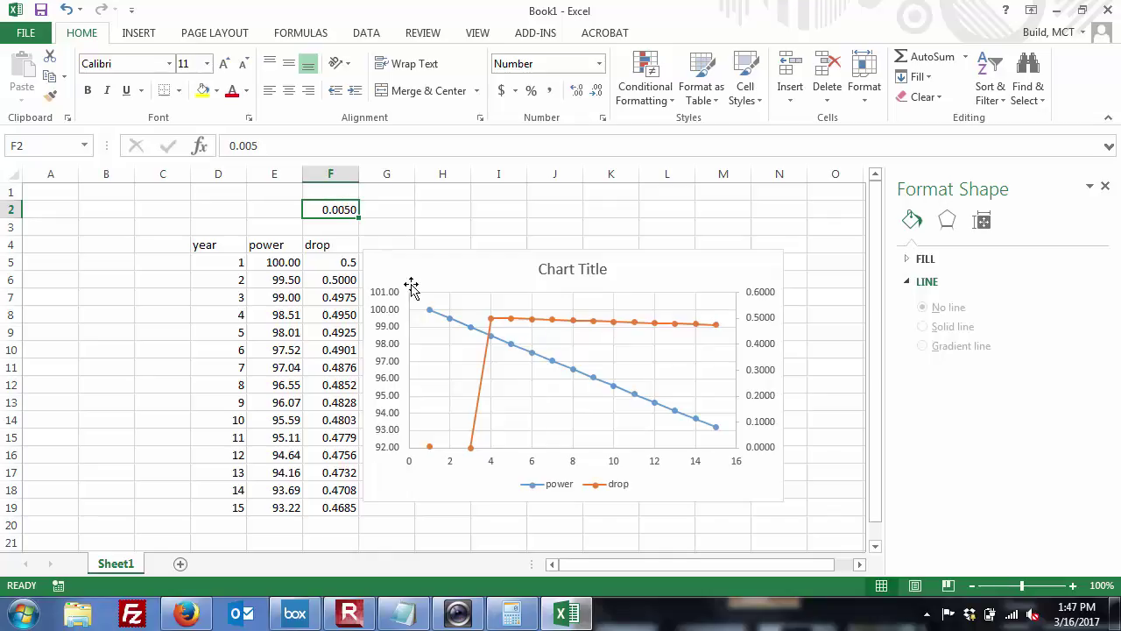
left_click(481, 382)
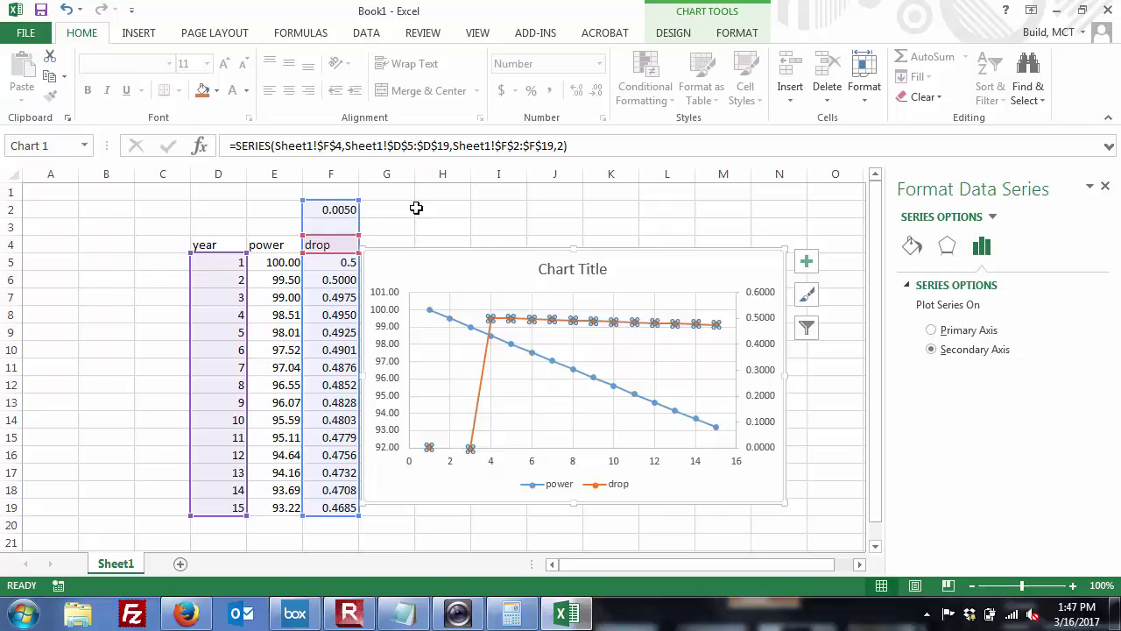
left_click(519, 147)
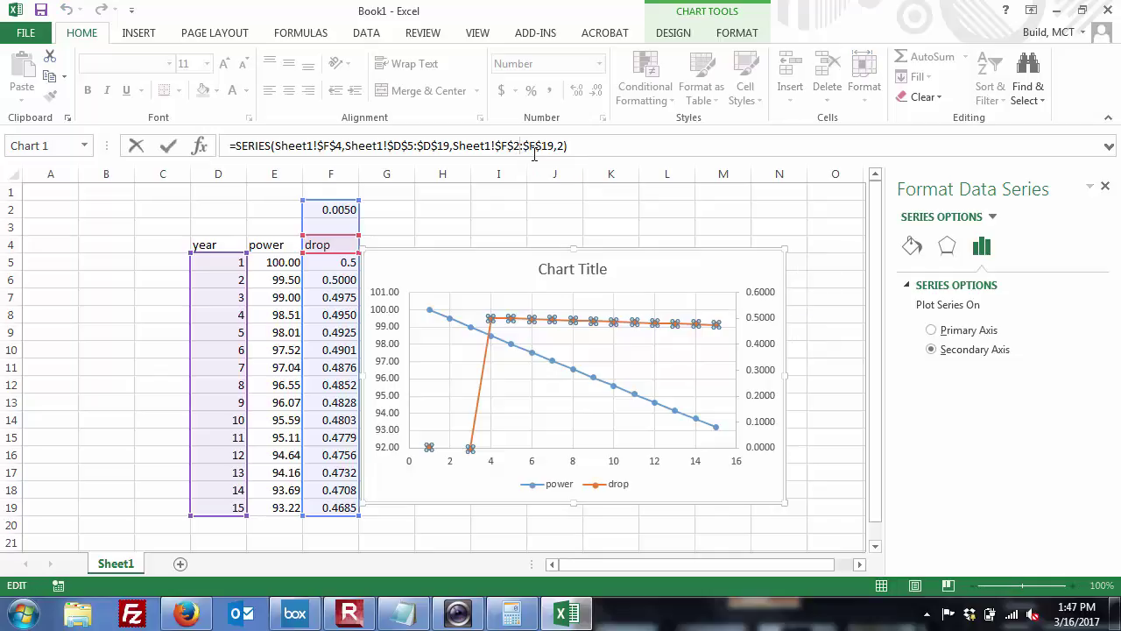
key("BackSpace")
key("BackSpace")
type("5")
key("Return")
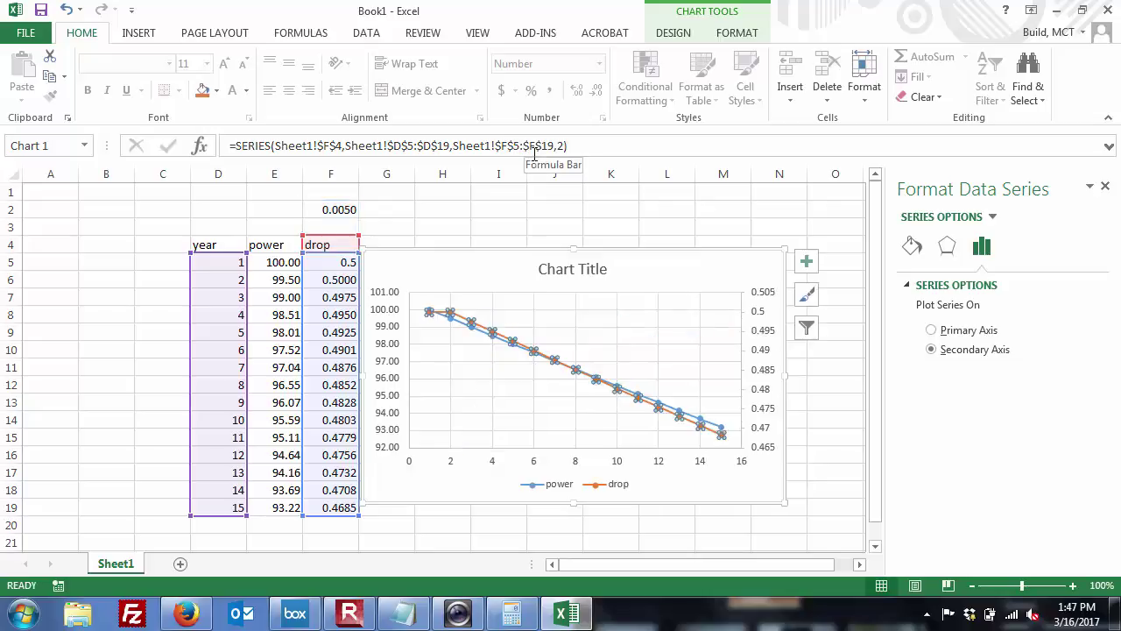
left_click(519, 231)
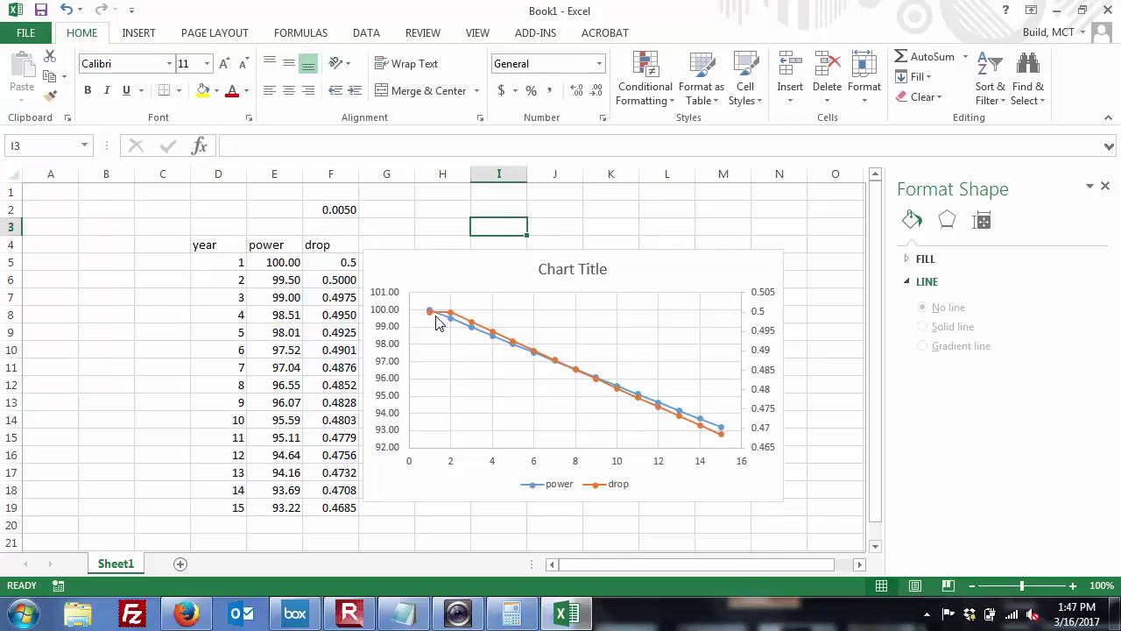
Step: Format the loss rate in F2 as Percentage with one decimal place
mouse_move(429, 315)
left_click(341, 213)
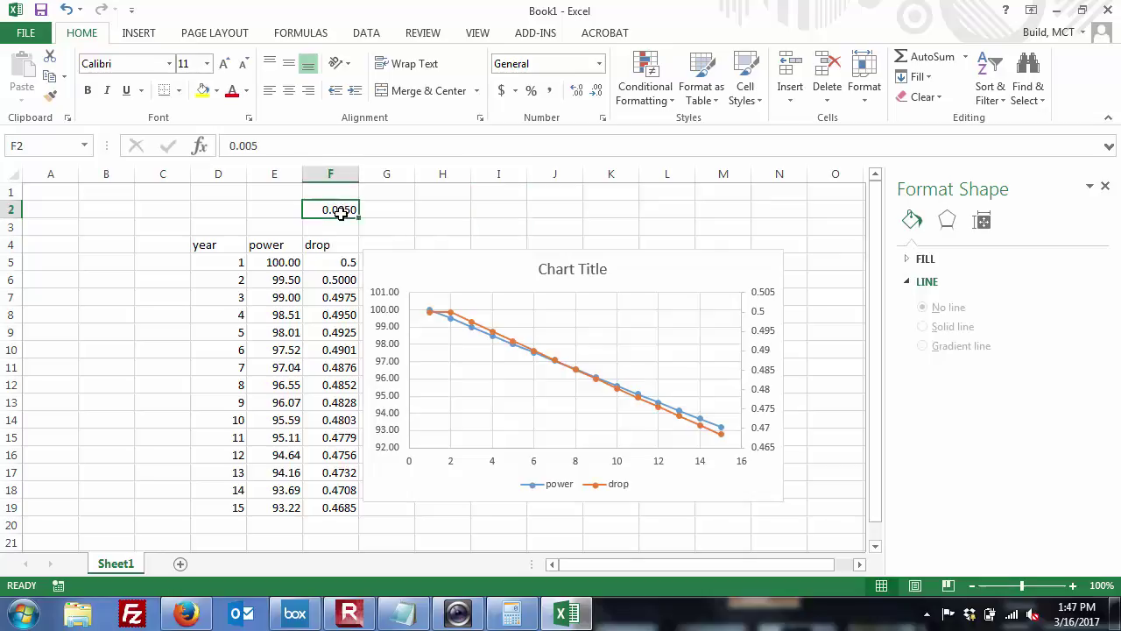
key("ctrl+1")
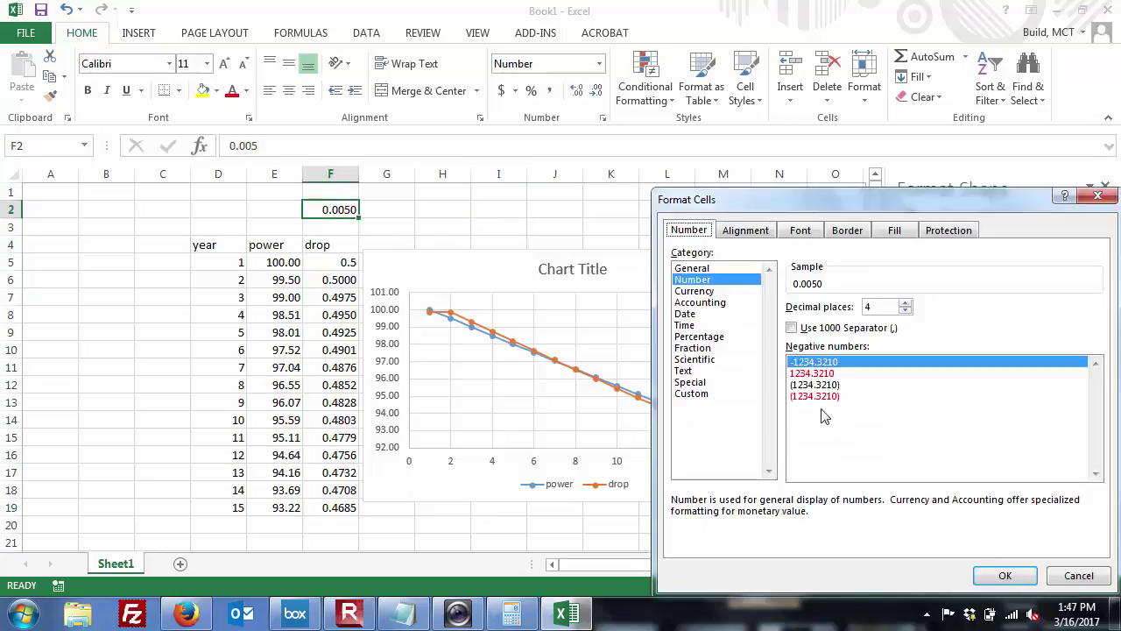
left_click(699, 337)
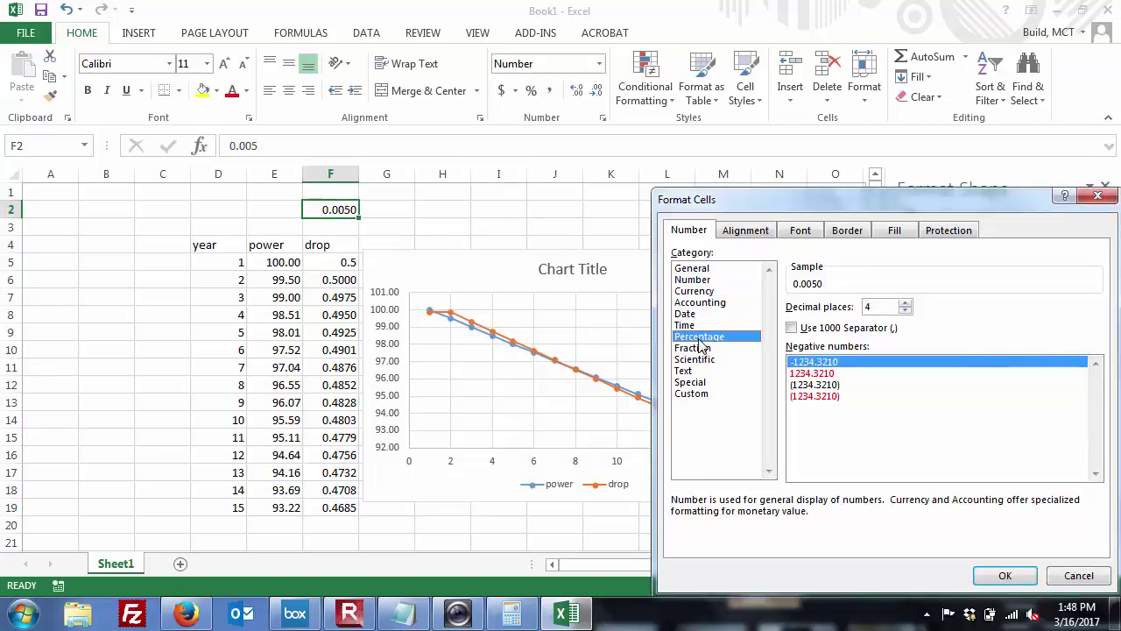
left_click(905, 312)
left_click(906, 312)
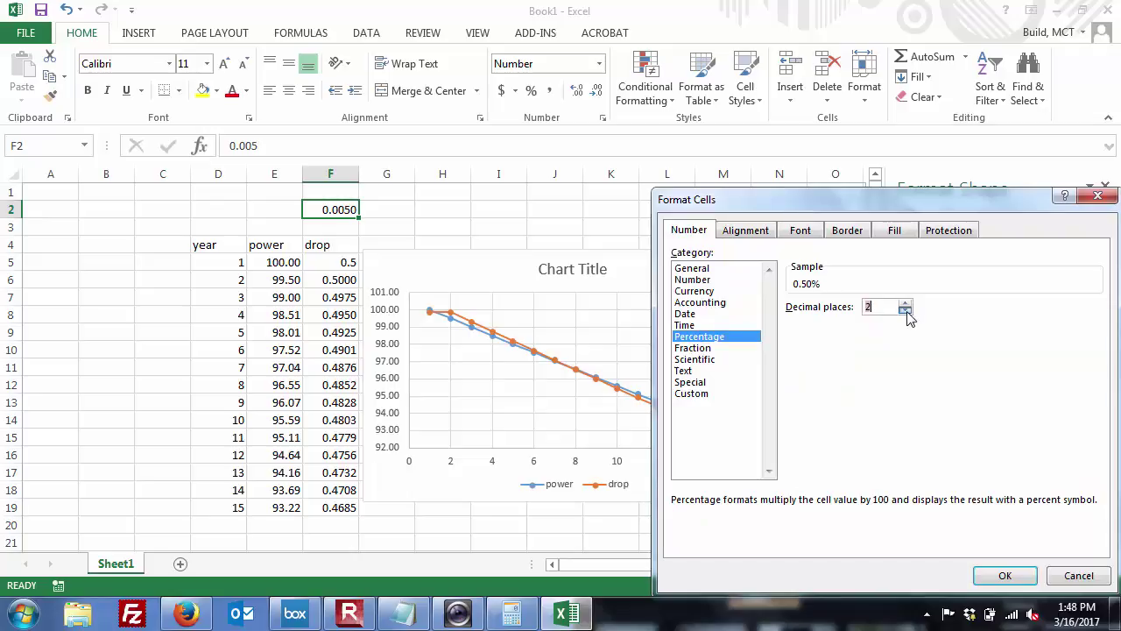
left_click(906, 311)
left_click(1005, 576)
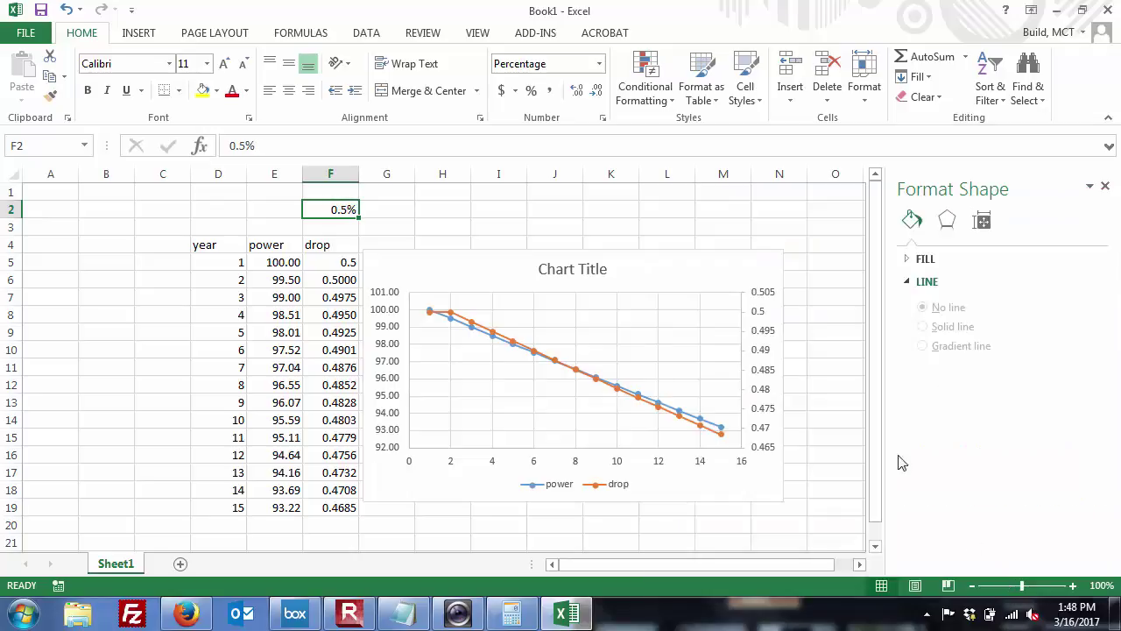
Step: Enter the formula =E5-D19*F2 in C19 to calculate the year 15 power with a constant yearly loss
left_click(828, 418)
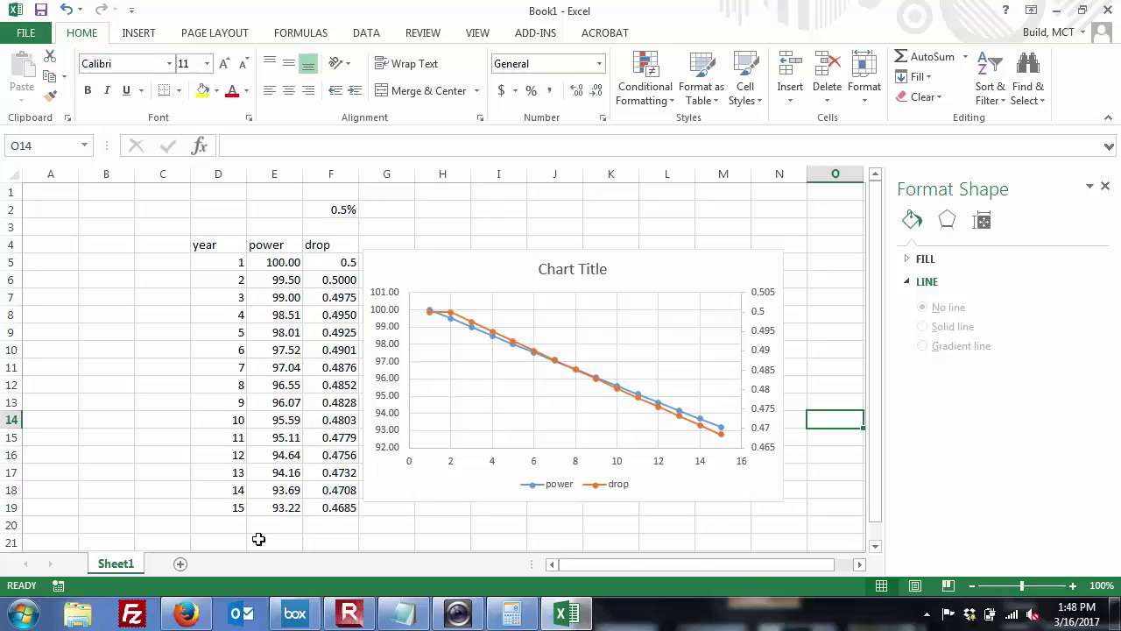
left_click(157, 506)
type("=")
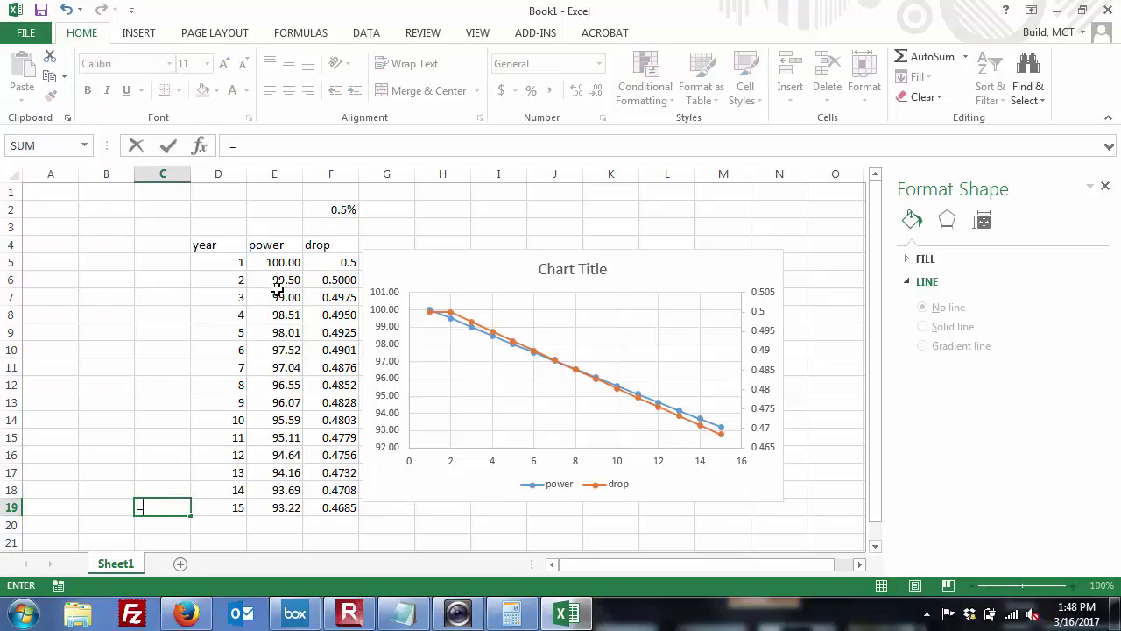
left_click(284, 262)
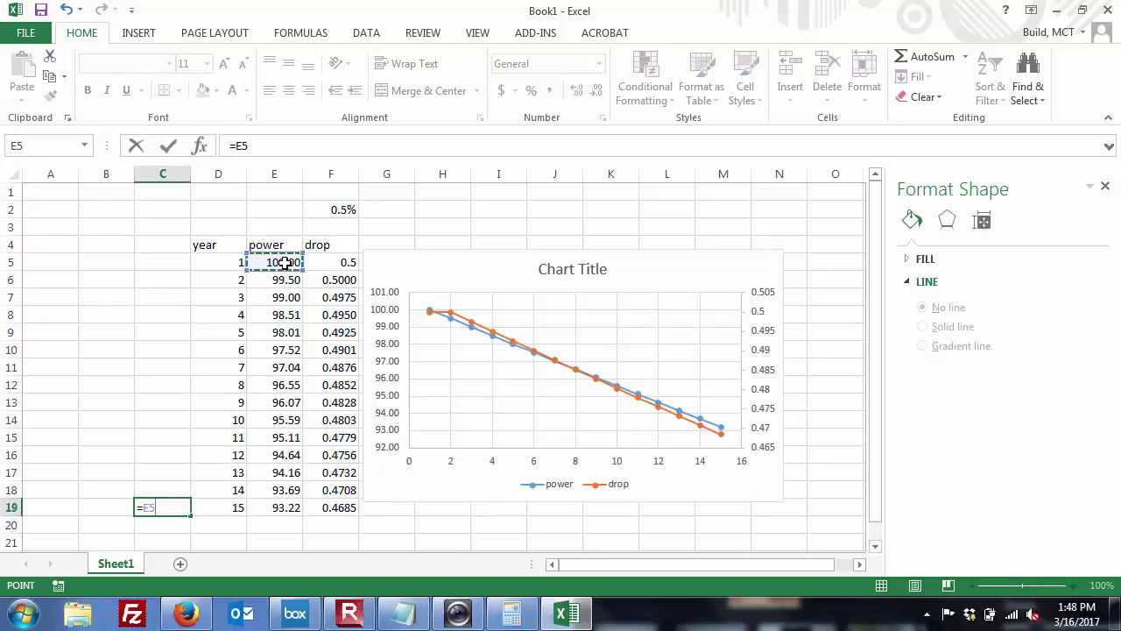
type("-")
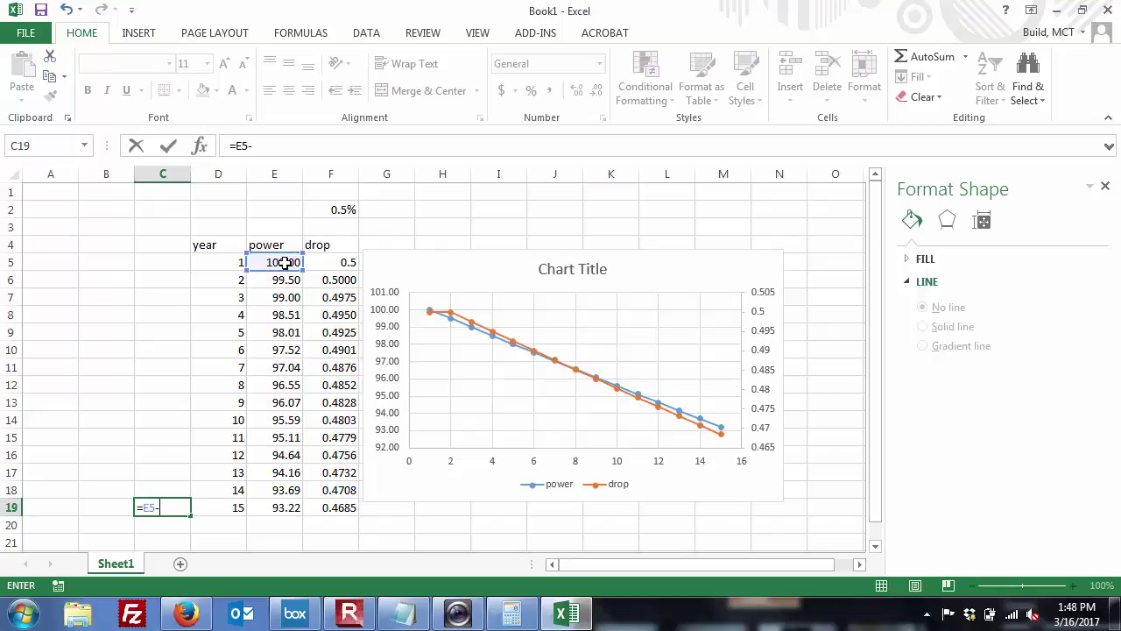
left_click(234, 503)
type("*")
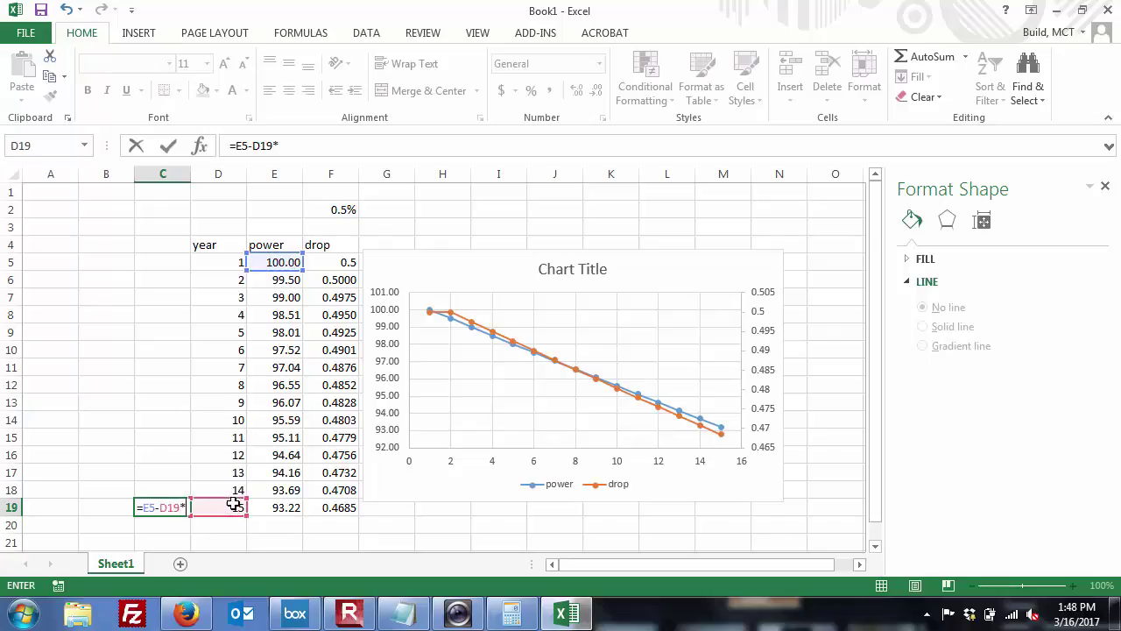
left_click(338, 210)
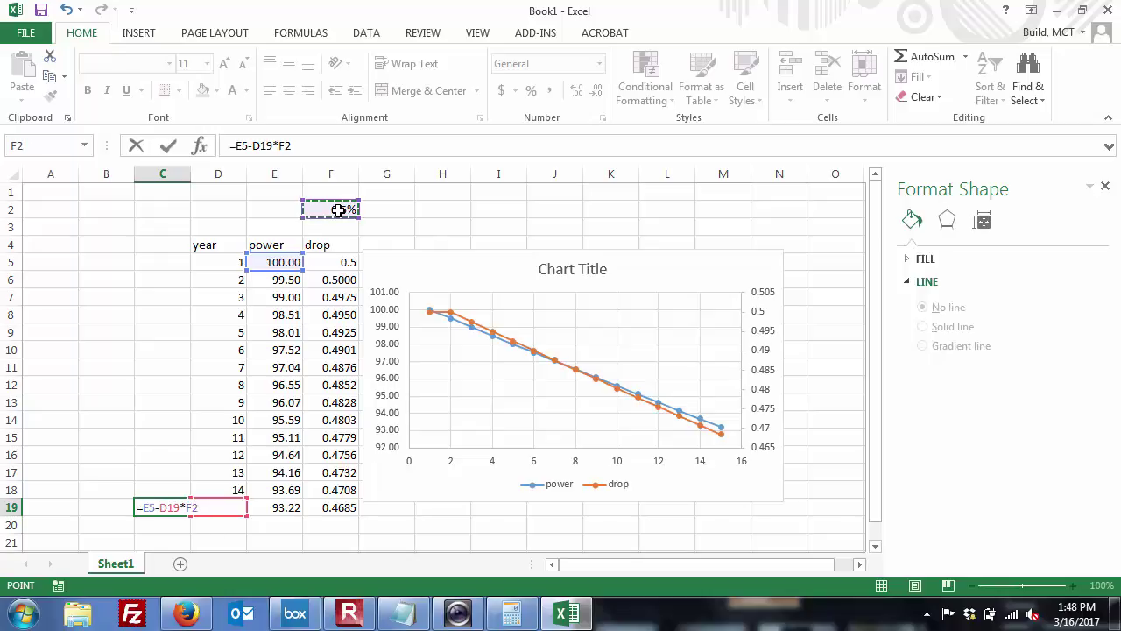
key("Return")
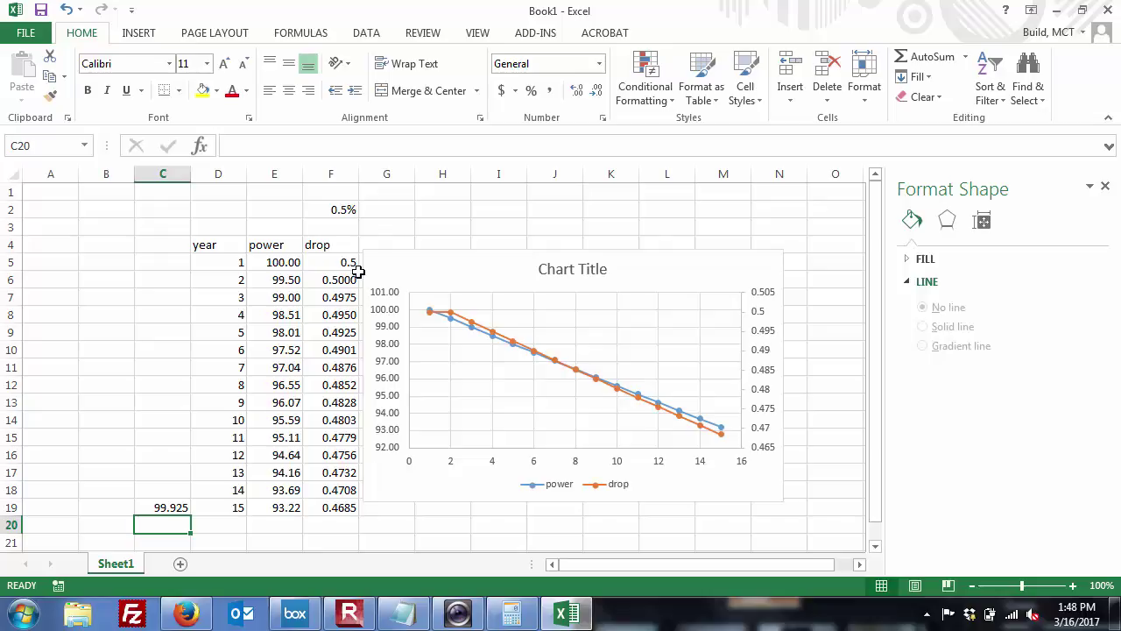
Step: Point the loss reference in C19's formula to F5, giving =E5-D19*F5, and compare C19 with the year 15 power in E19
double_click(167, 504)
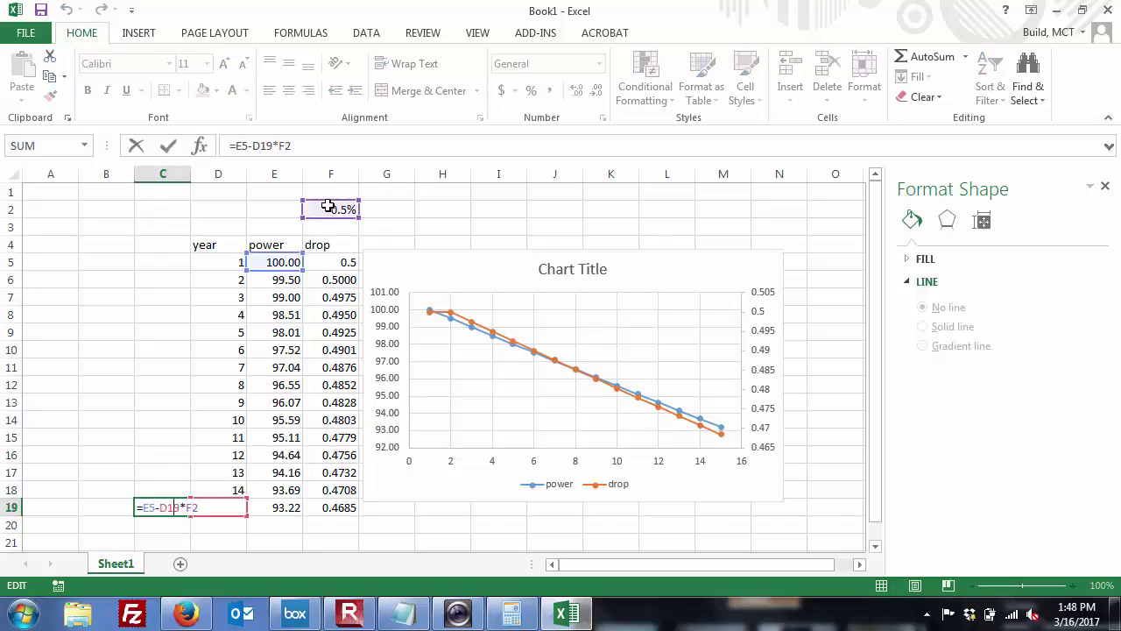
left_click_drag(331, 223, 324, 257)
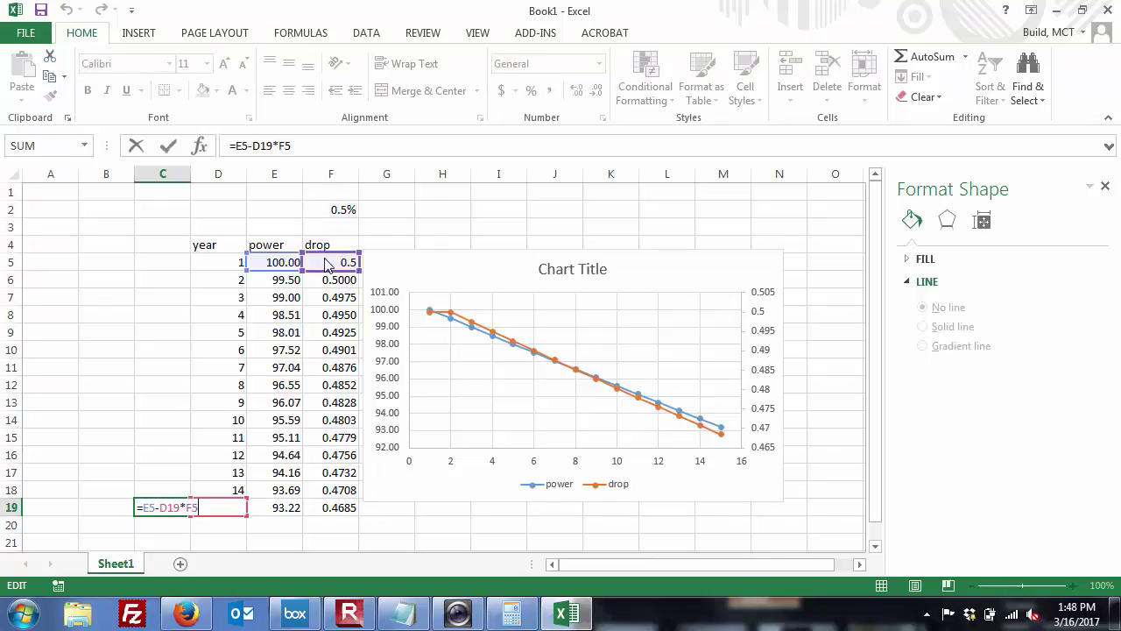
key("Return")
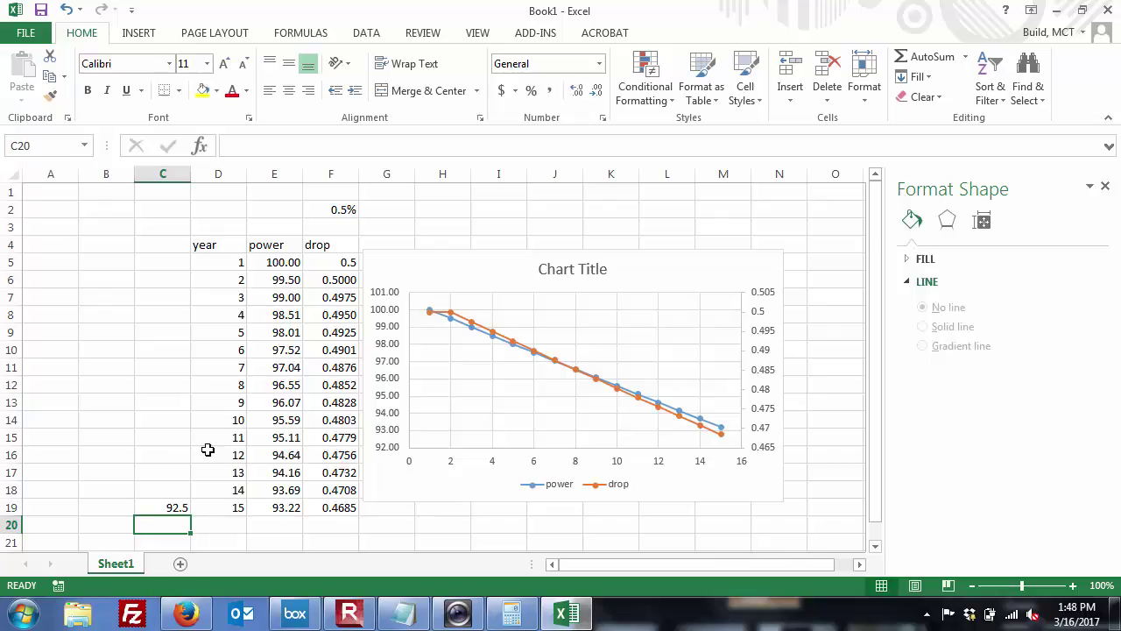
left_click(163, 507)
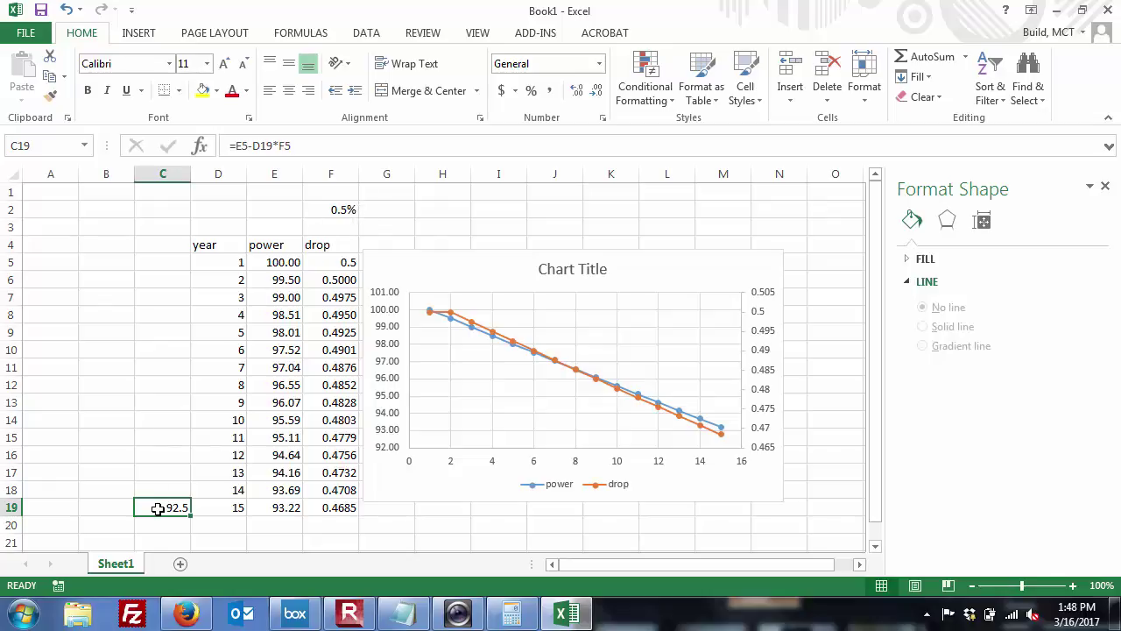
left_click(267, 508)
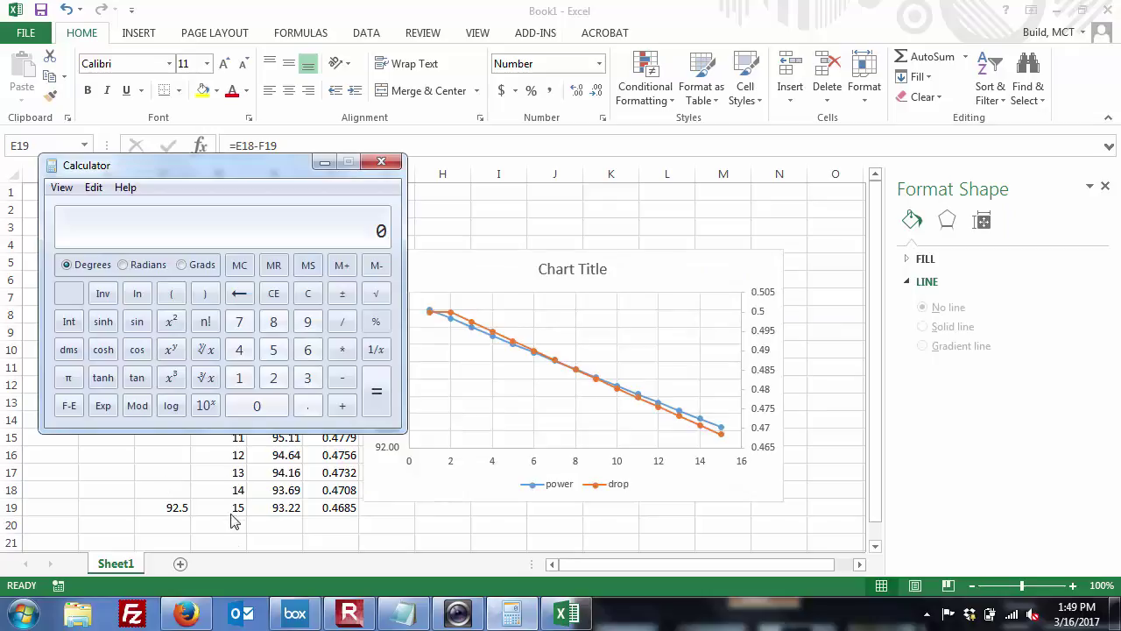
Step: Switch to the SolarPro article in Firefox, check the array degradation passage and its continuation, and return to the Excel worksheet
left_click(194, 610)
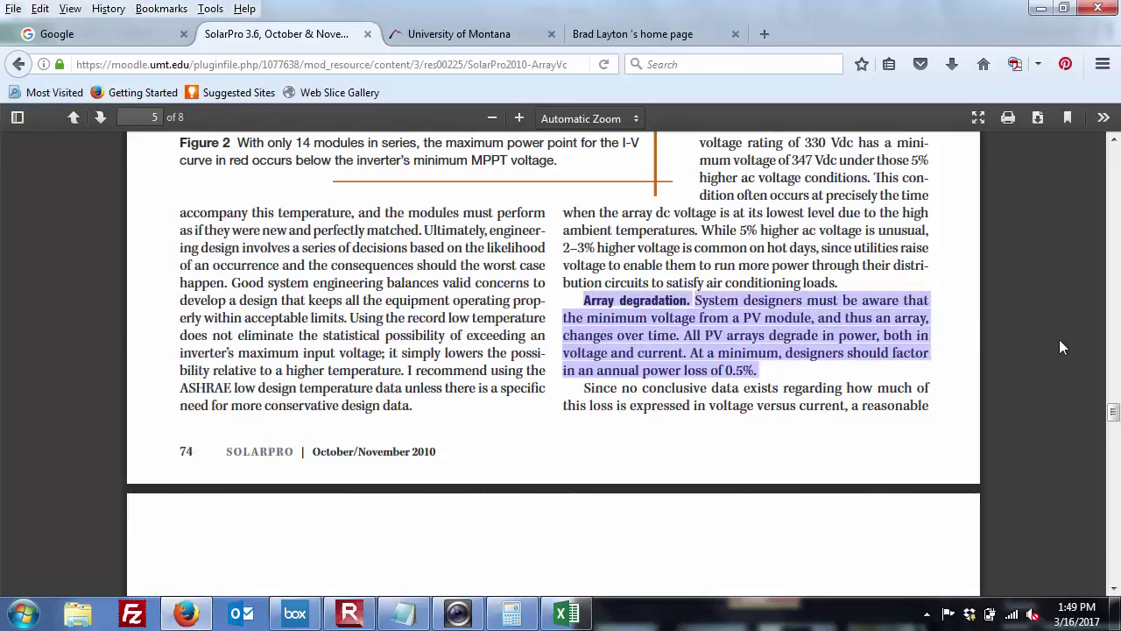
left_click_drag(1115, 417, 1115, 432)
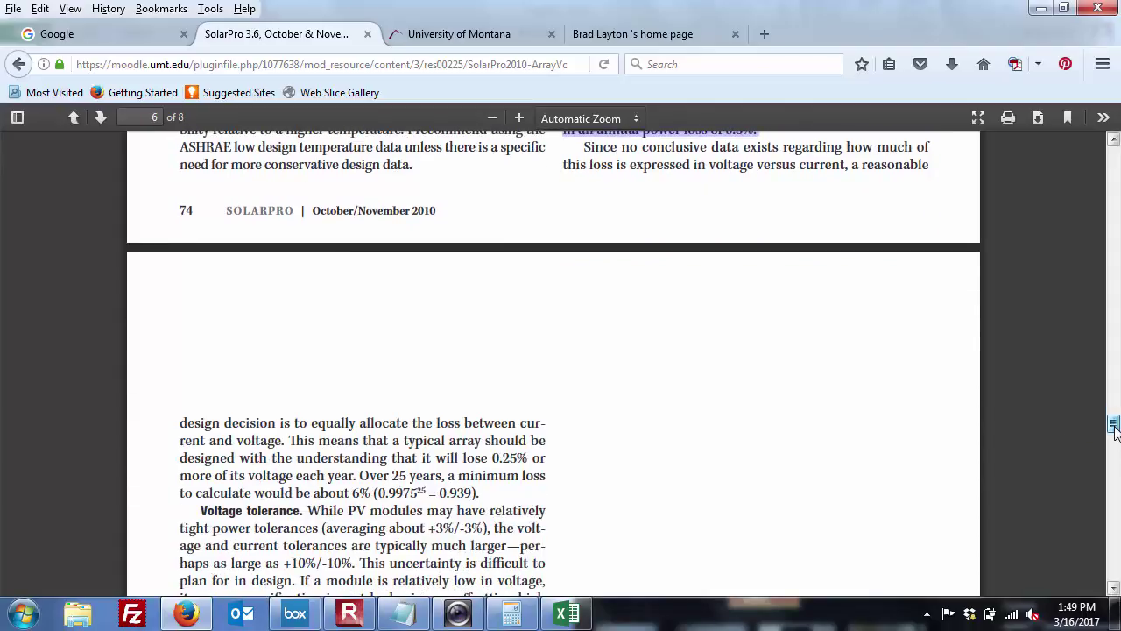
left_click_drag(1115, 425, 1115, 421)
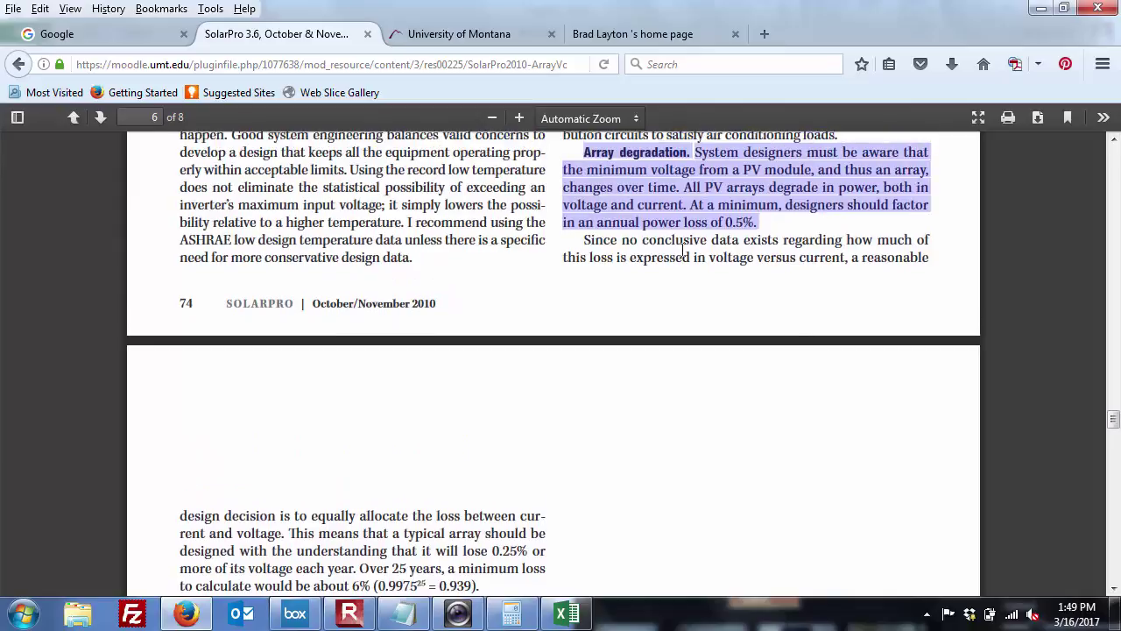
key("alt+Tab")
key("alt+Tab")
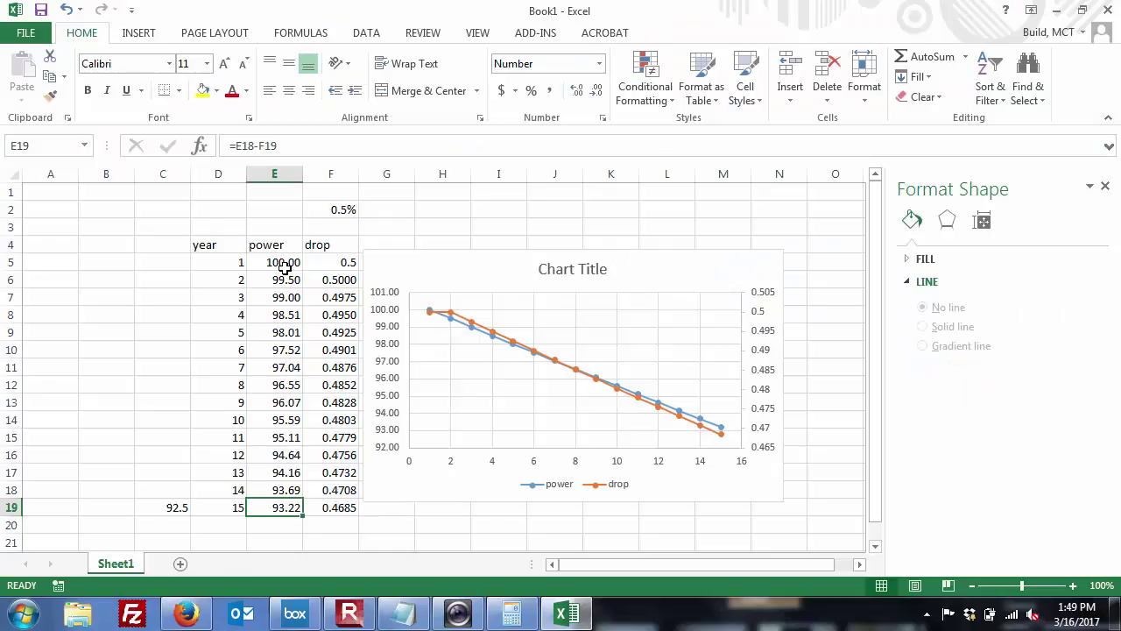
Step: Switch back to the SolarPro article in Firefox and read on page 6 about yearly voltage loss, voltage tolerance and combined impacts
key("alt+Tab")
key("alt+Tab")
key("alt+Tab")
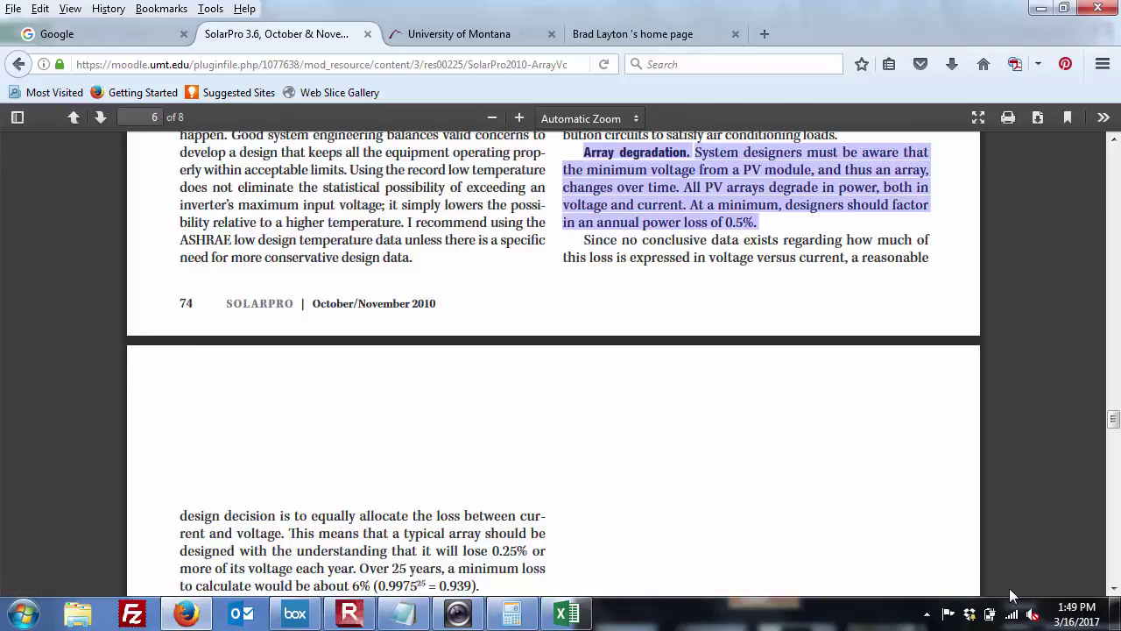
left_click(1115, 590)
left_click(1114, 590)
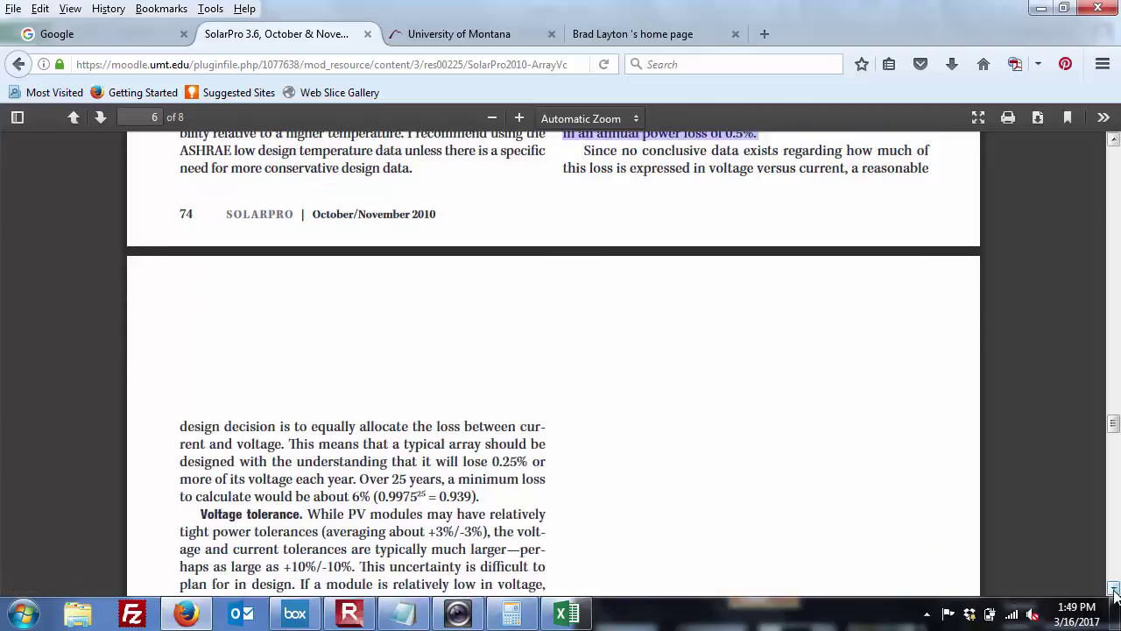
left_click(1114, 590)
left_click(1114, 590)
left_click(1114, 590)
left_click(1114, 590)
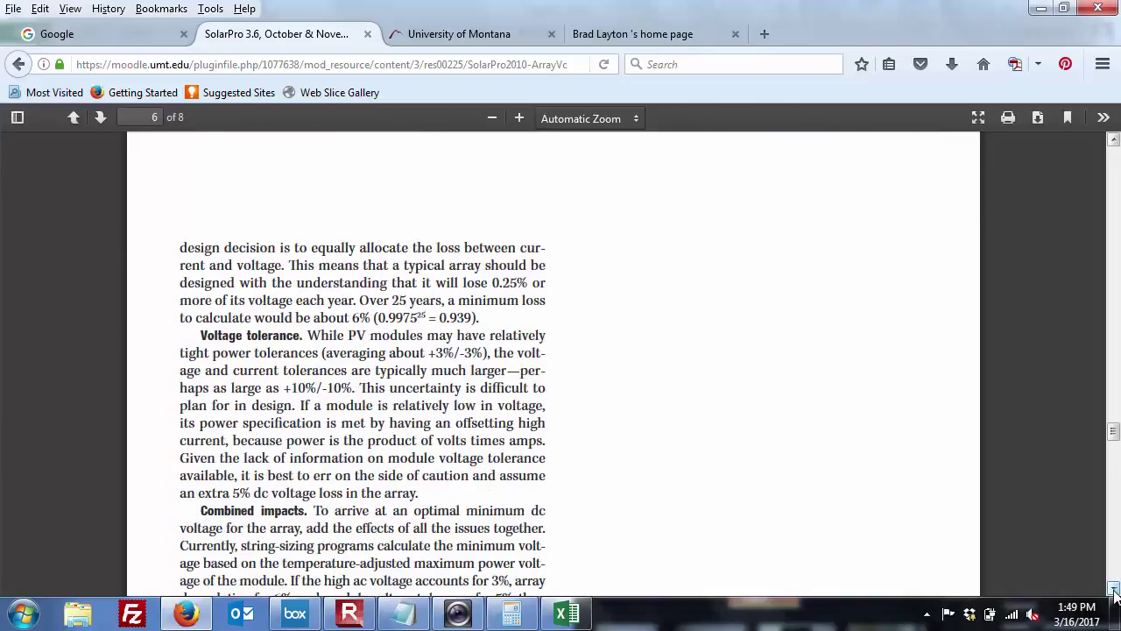
left_click(1114, 590)
left_click(1115, 590)
left_click(1114, 590)
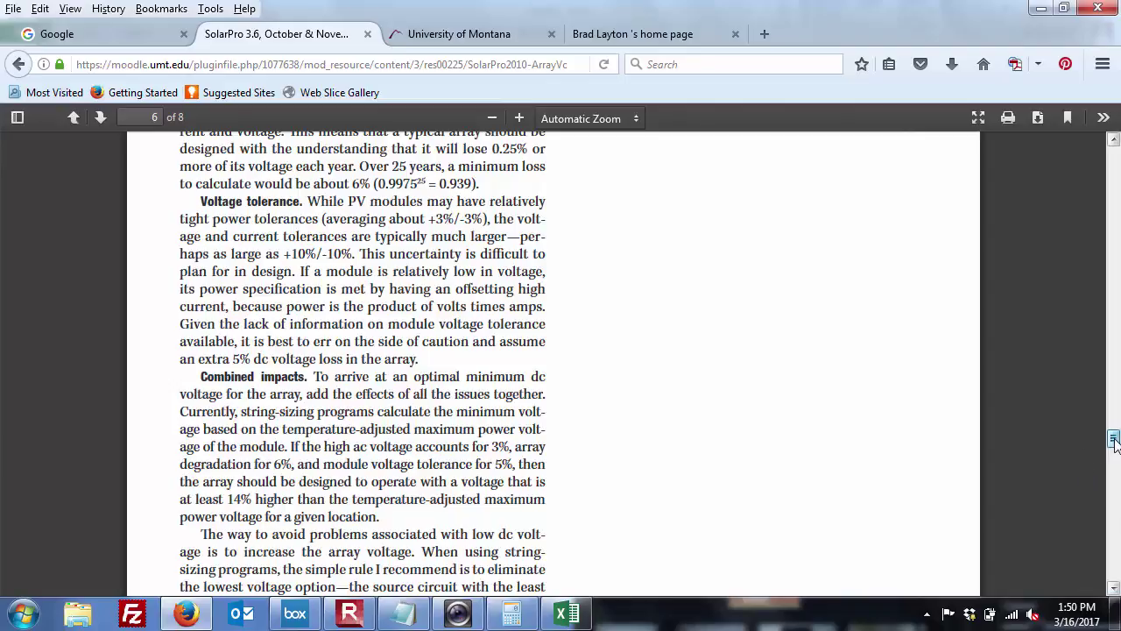
Step: Read on from the combined impacts section to the start of the DC voltage case study on page 7
scroll(1113, 443, "down", 2)
left_click_drag(1114, 443, 1114, 450)
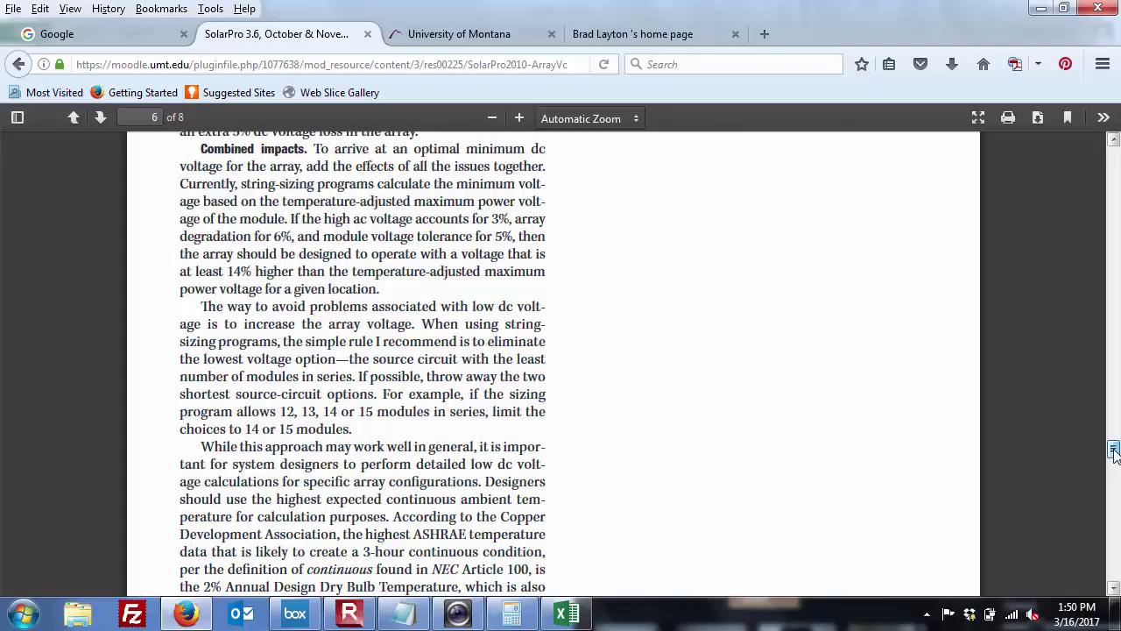
left_click_drag(1114, 452, 1113, 453)
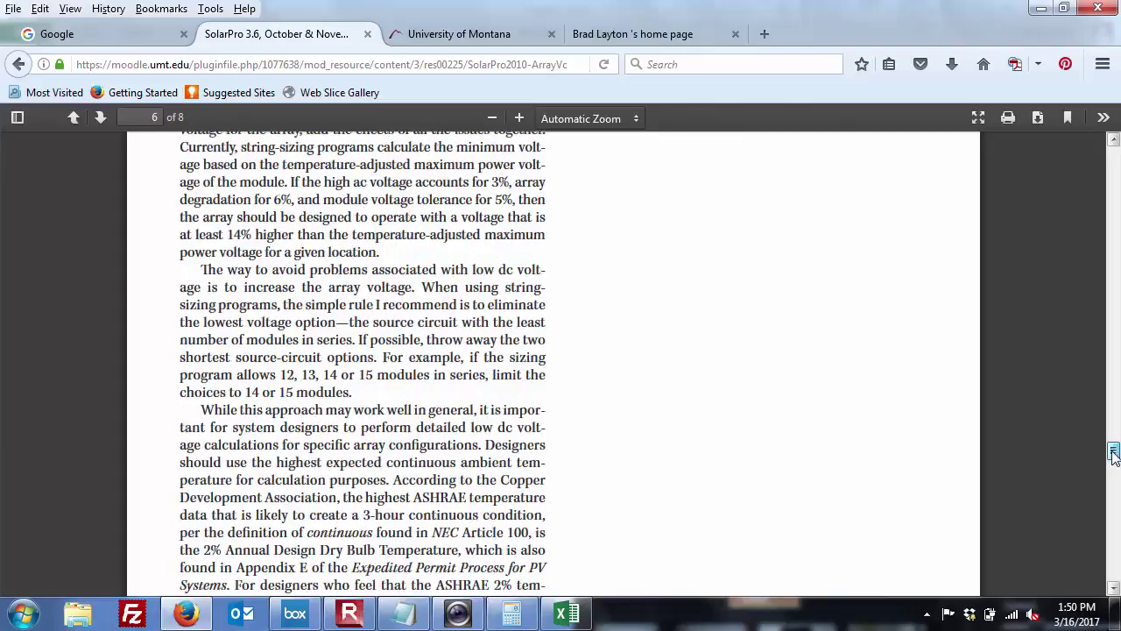
left_click_drag(1114, 452, 1113, 469)
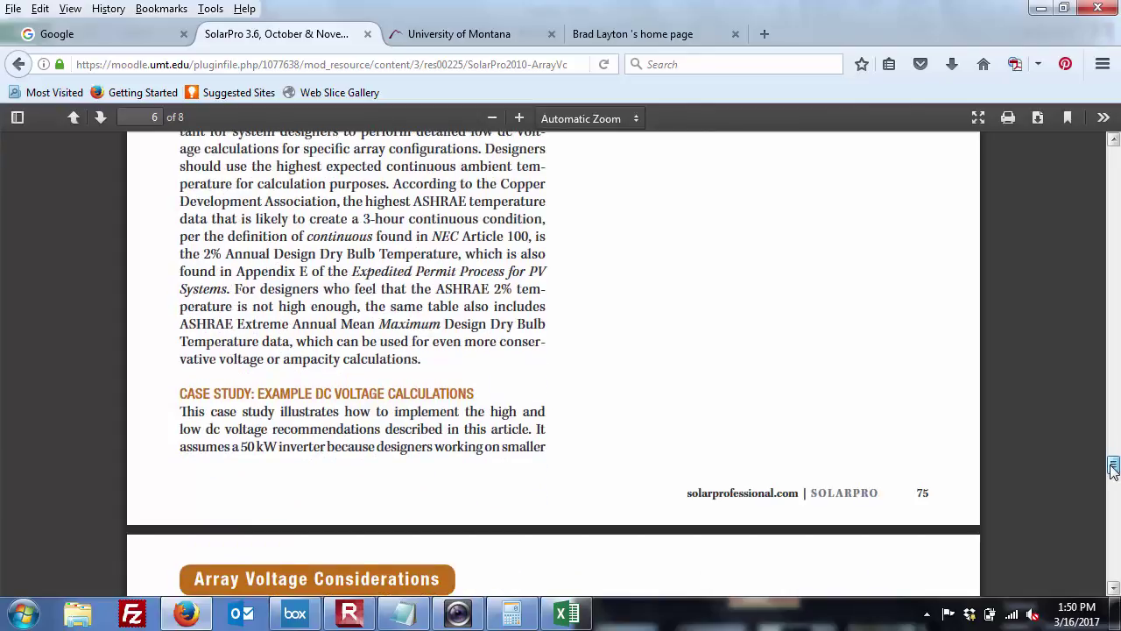
left_click_drag(1114, 468, 1113, 488)
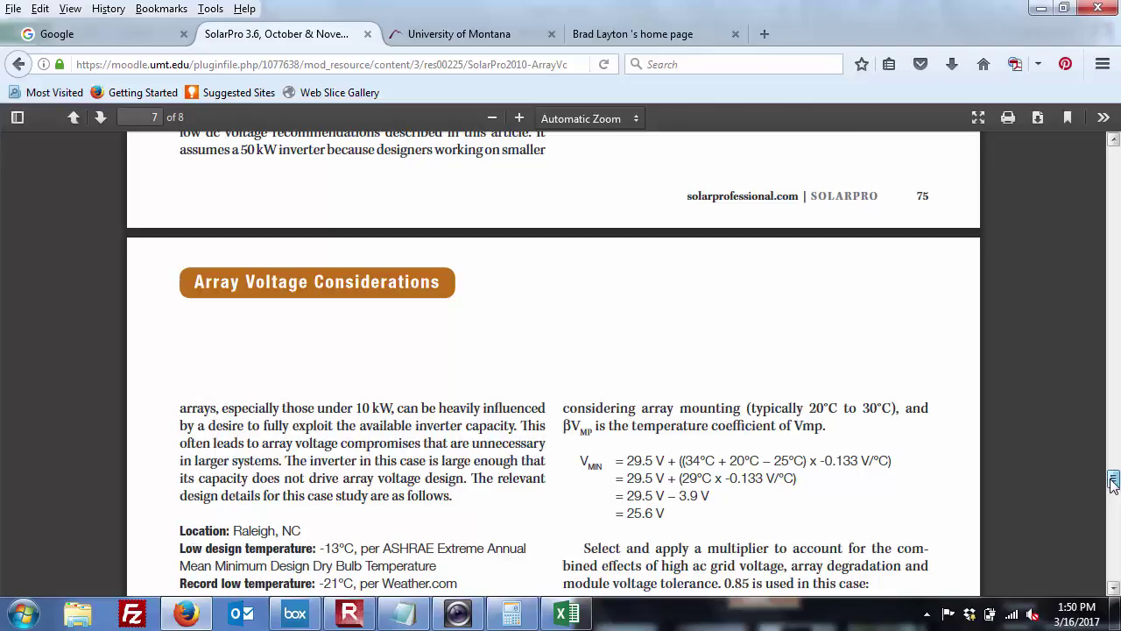
left_click_drag(1113, 484, 1112, 487)
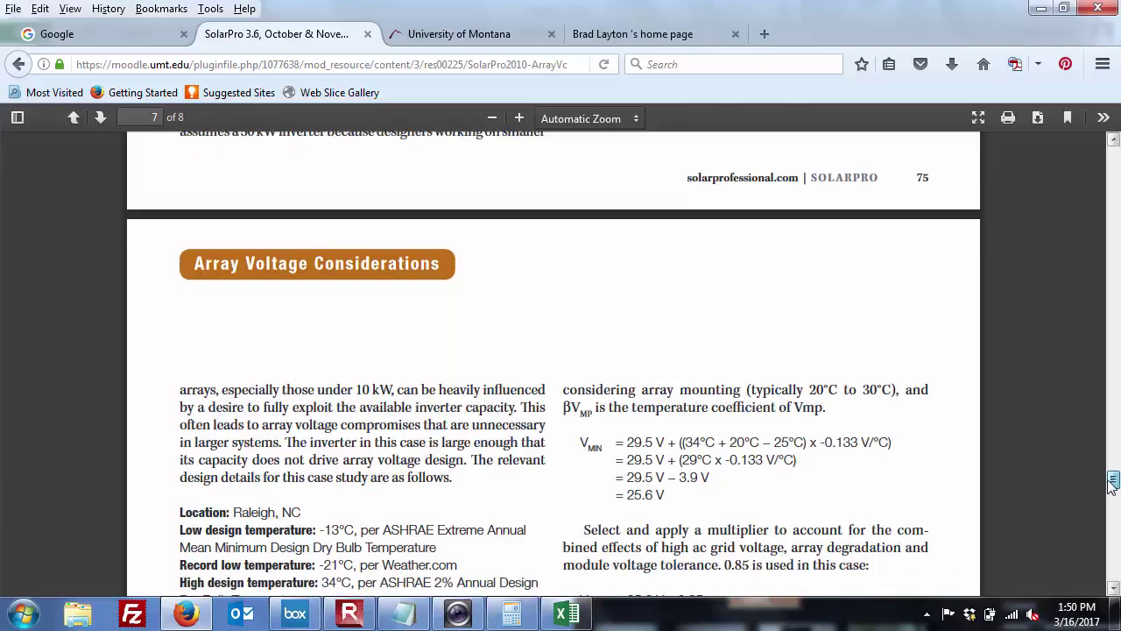
left_click_drag(1112, 485, 1112, 489)
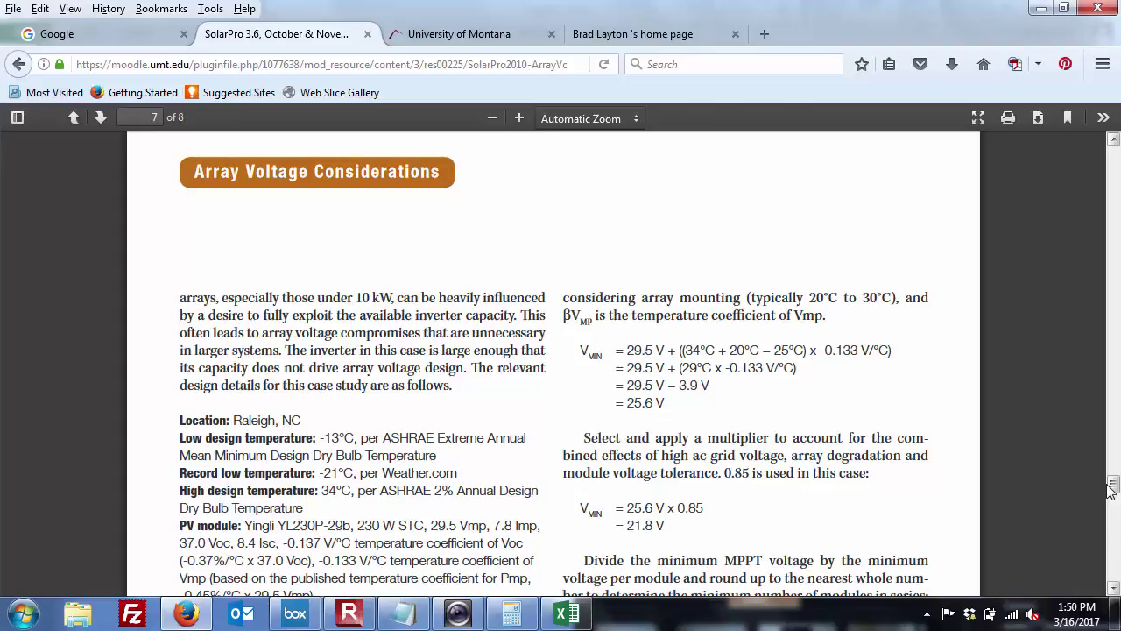
Step: Examine the case study's design details and its calculation of the maximum number of modules in series
left_click(1113, 588)
left_click(1113, 588)
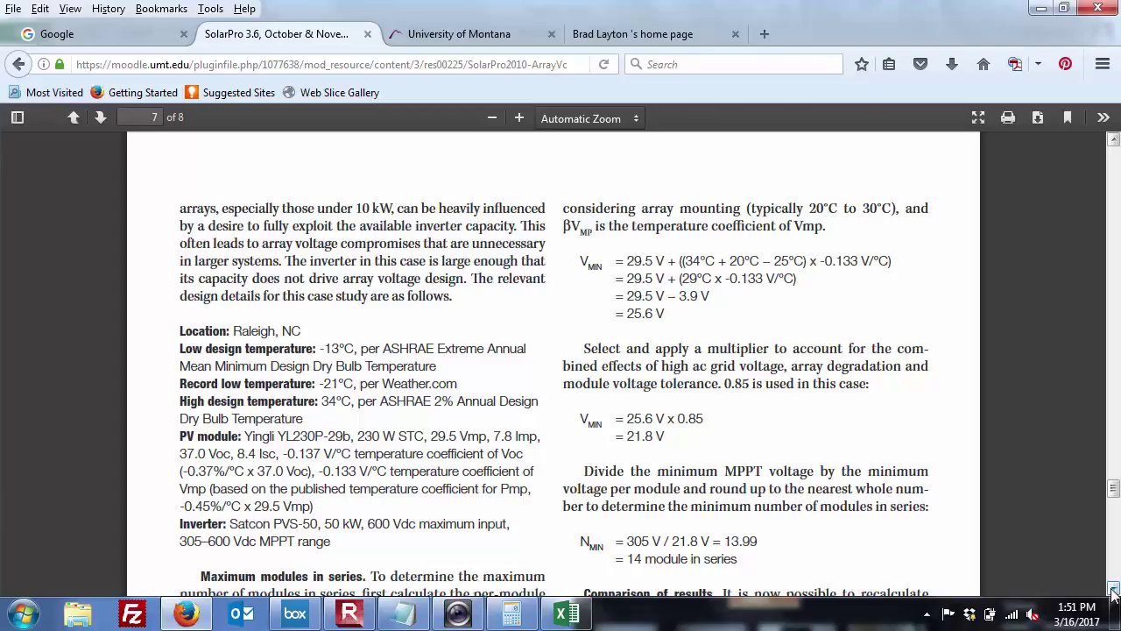
left_click(1113, 589)
left_click(1113, 588)
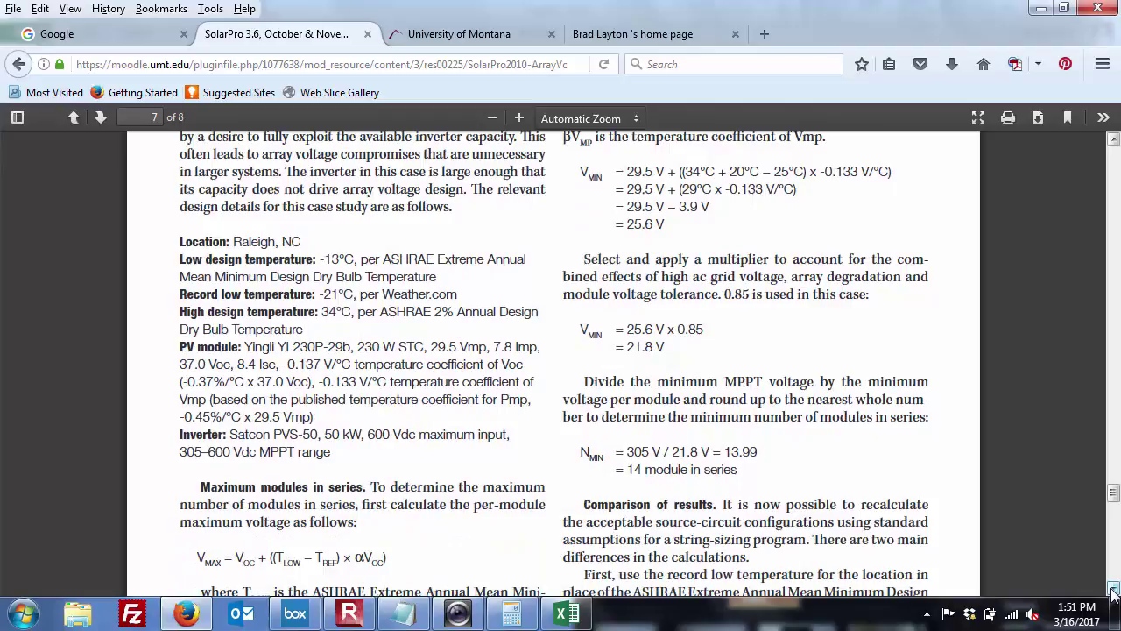
left_click(1113, 591)
left_click(1114, 592)
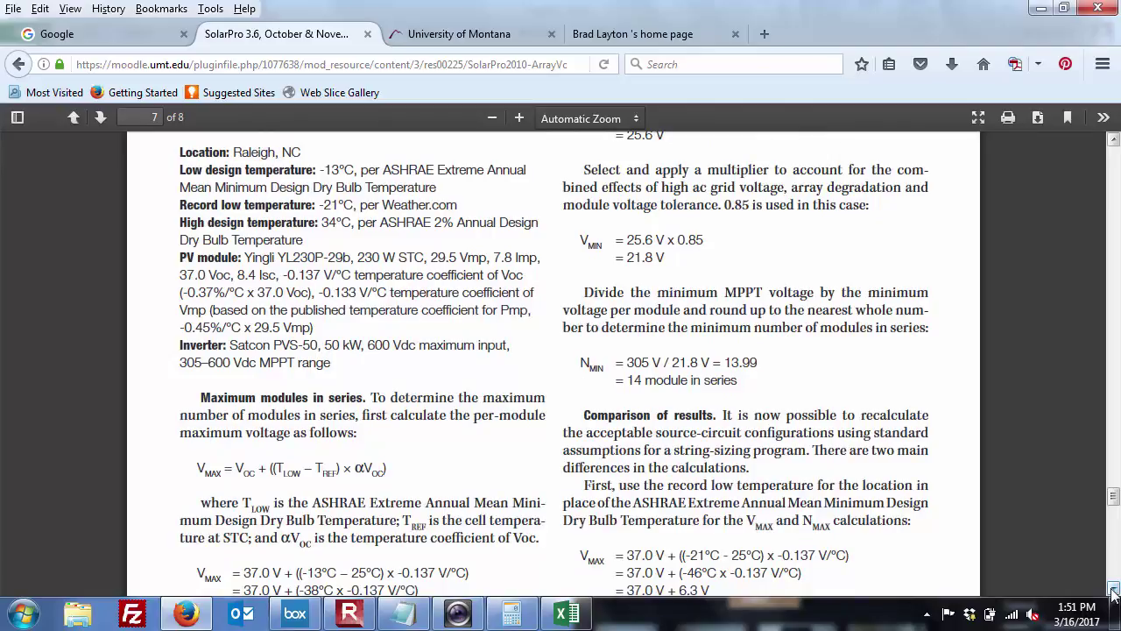
left_click(1113, 591)
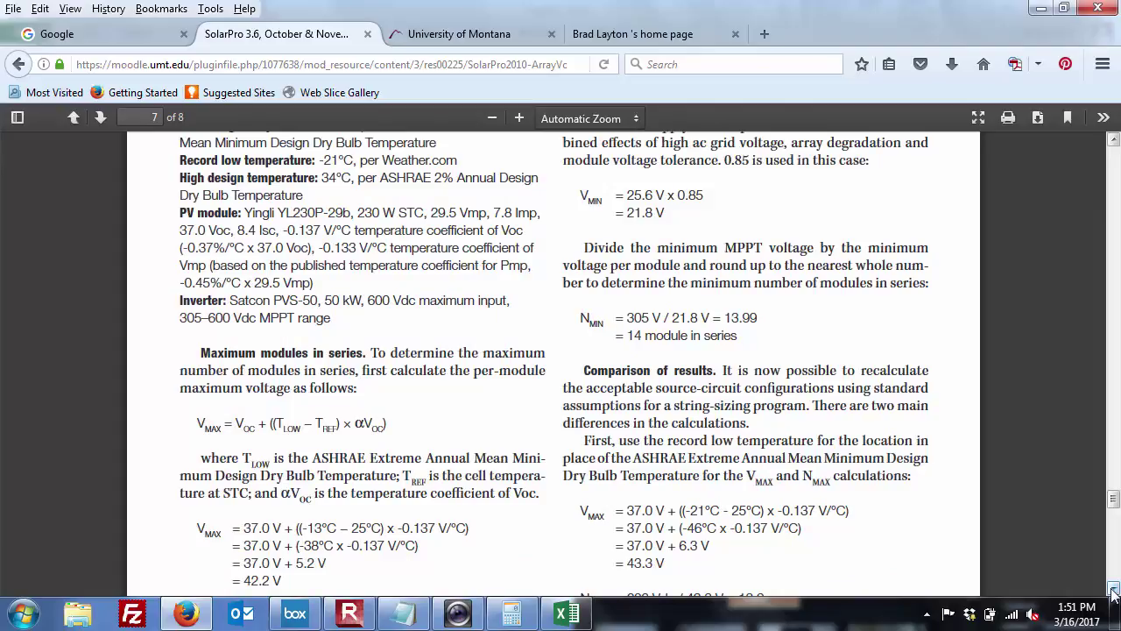
left_click(1114, 592)
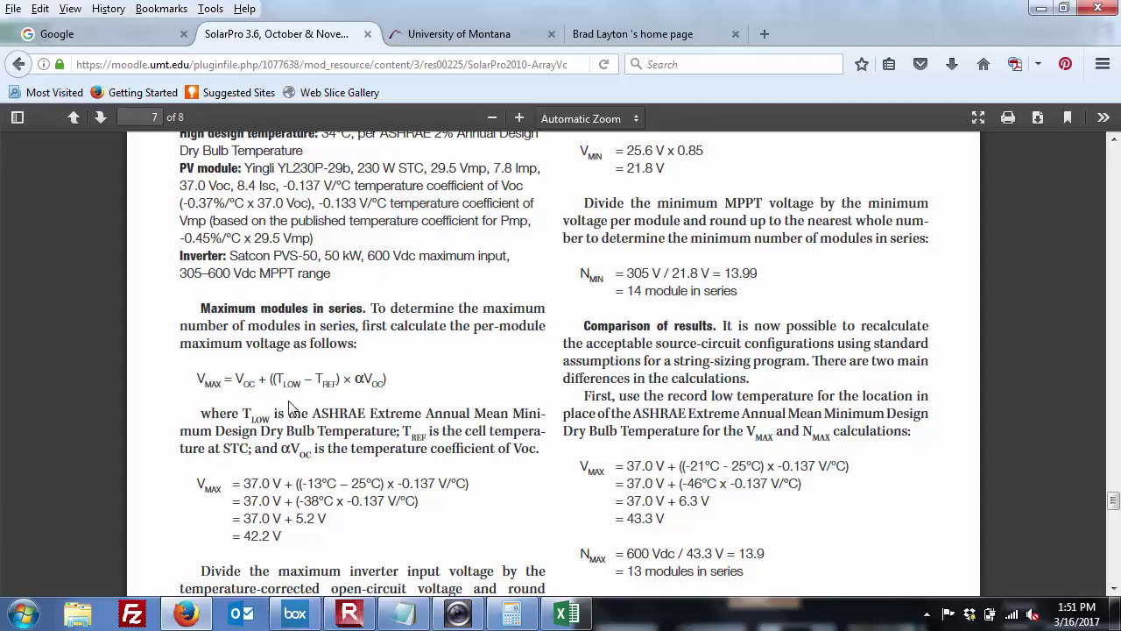
Step: Highlight the VOC term in the VMAX formula and review the maximum modules calculation down to NMAX
mouse_move(202, 384)
left_mouse_down()
mouse_move(224, 383)
mouse_move(199, 379)
left_mouse_up()
mouse_move(263, 392)
left_mouse_down()
mouse_move(245, 378)
mouse_move(256, 383)
left_mouse_up()
left_click(246, 378)
left_click(1113, 588)
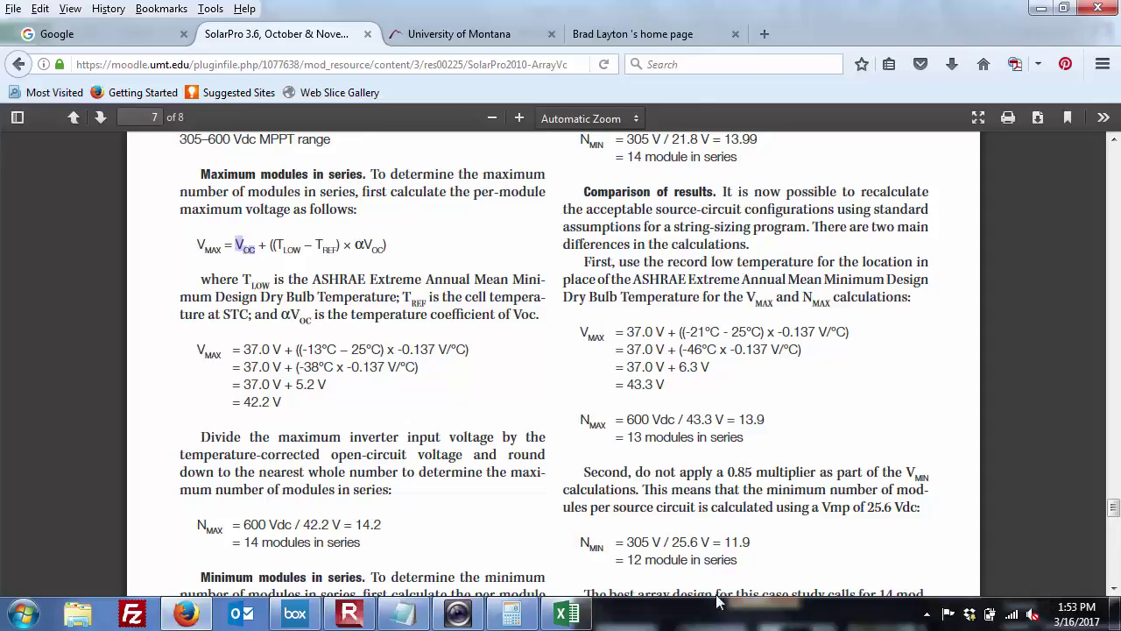
Step: Highlight the 14.2 result in the NMAX calculation and view the Minimum modules in series section
left_click_drag(366, 545, 388, 539)
left_click(252, 543)
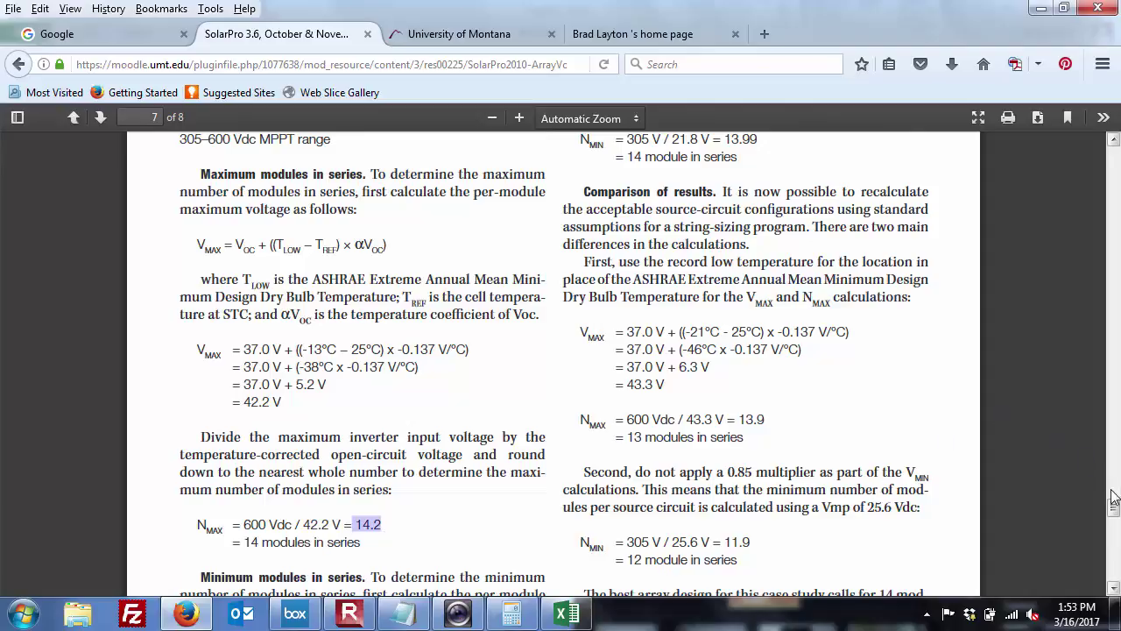
scroll(1114, 503, "down", 1)
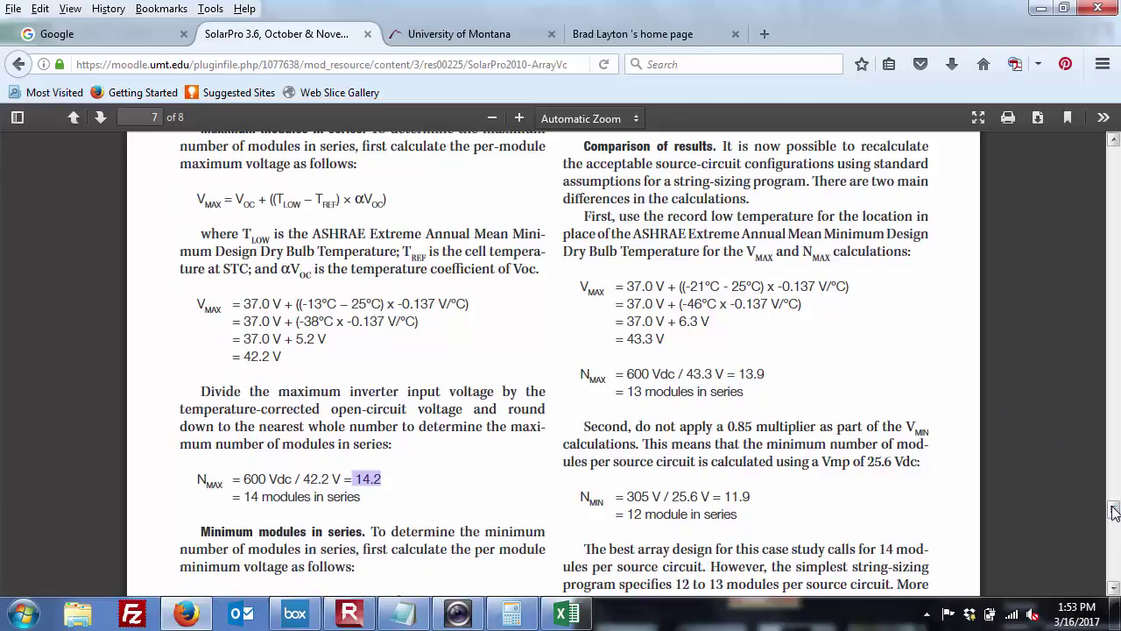
left_click(1114, 590)
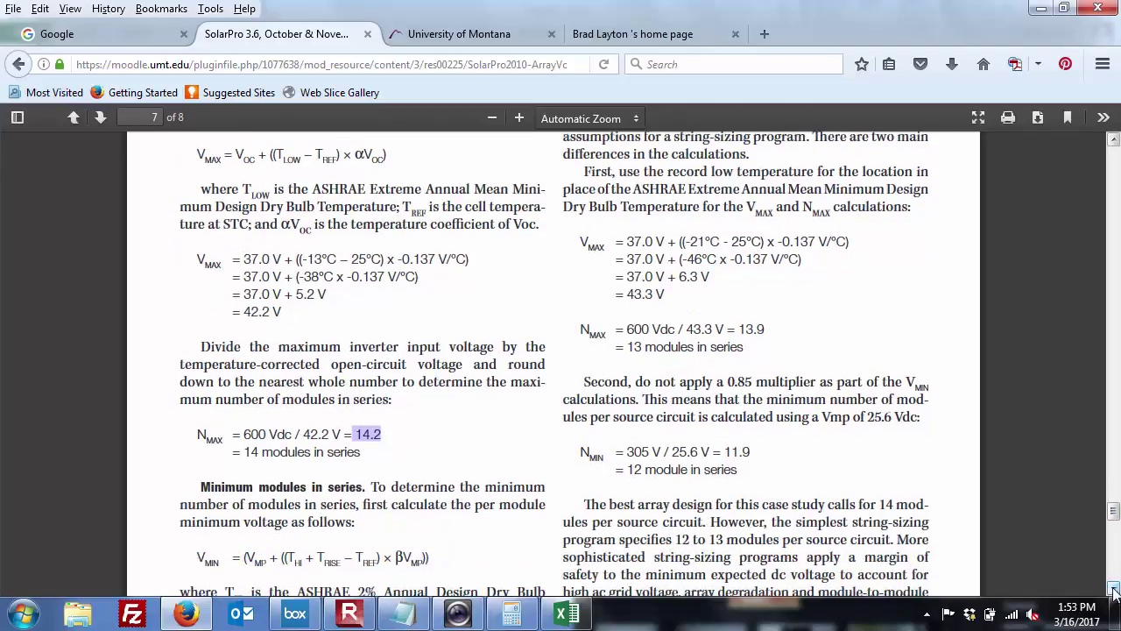
Step: Return to the Week 8 course page and open the String Sizing Assignment document in Word with editing enabled
left_click(1113, 589)
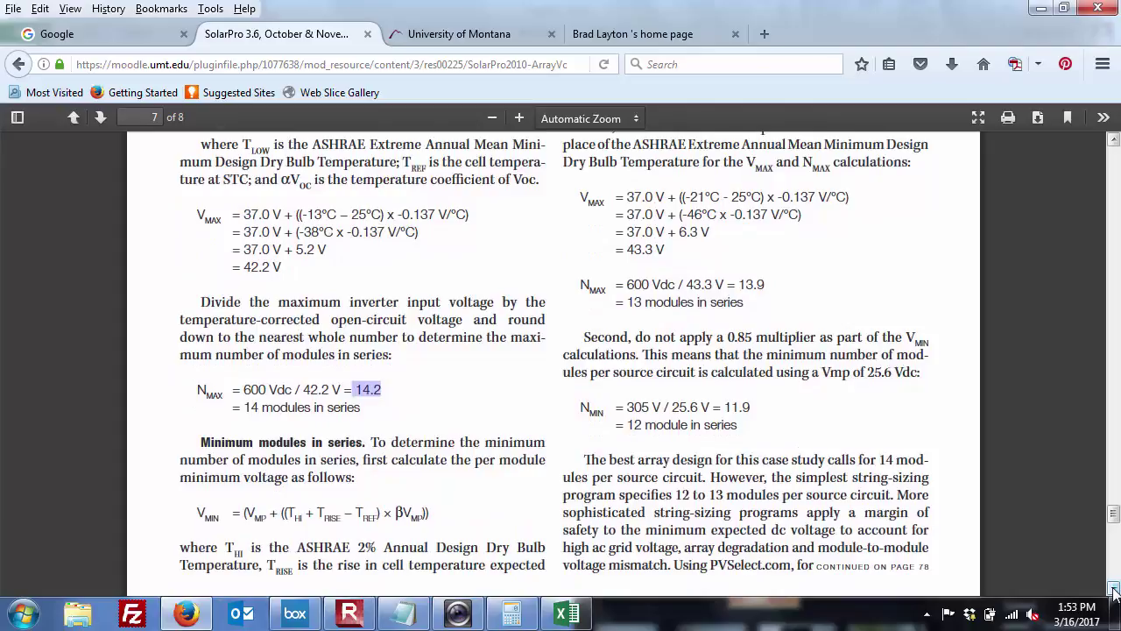
left_click(18, 64)
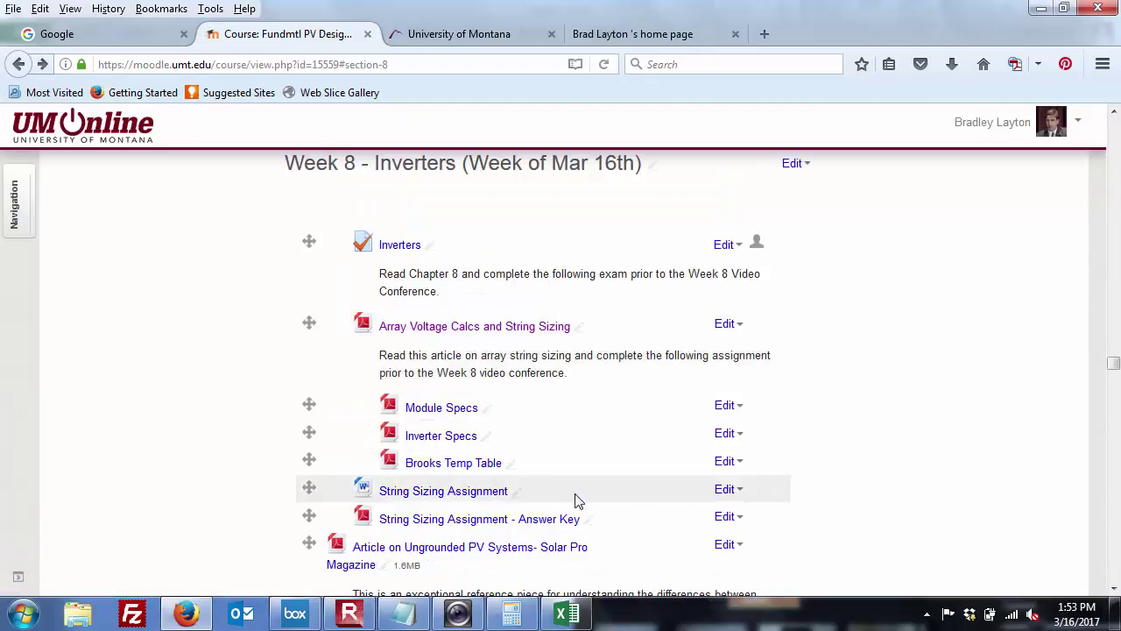
left_click(475, 493)
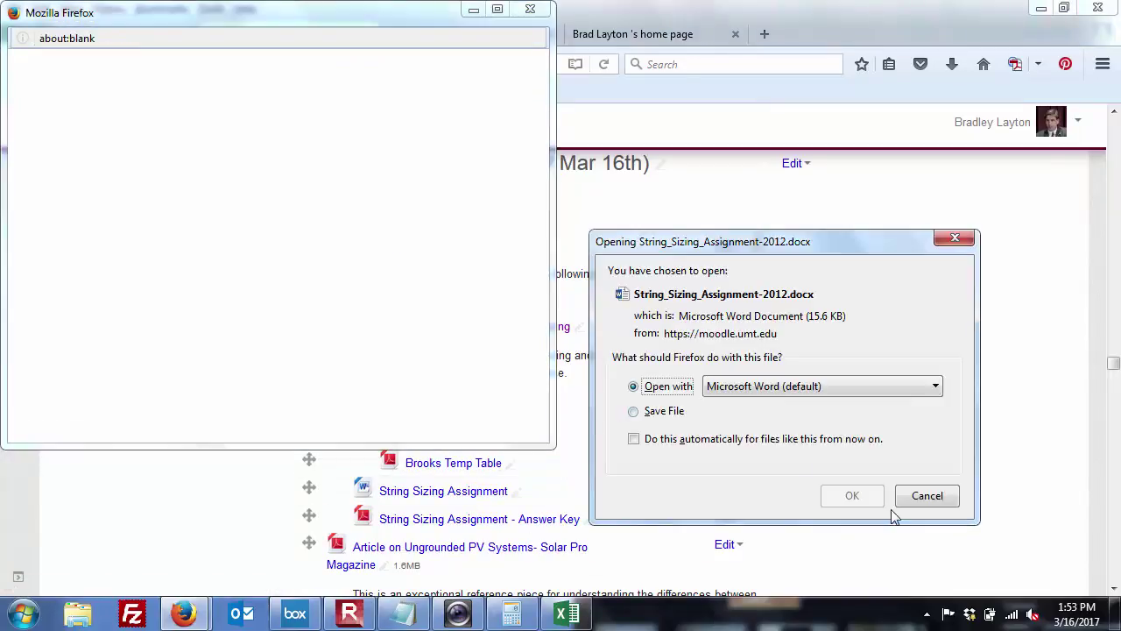
left_click(850, 495)
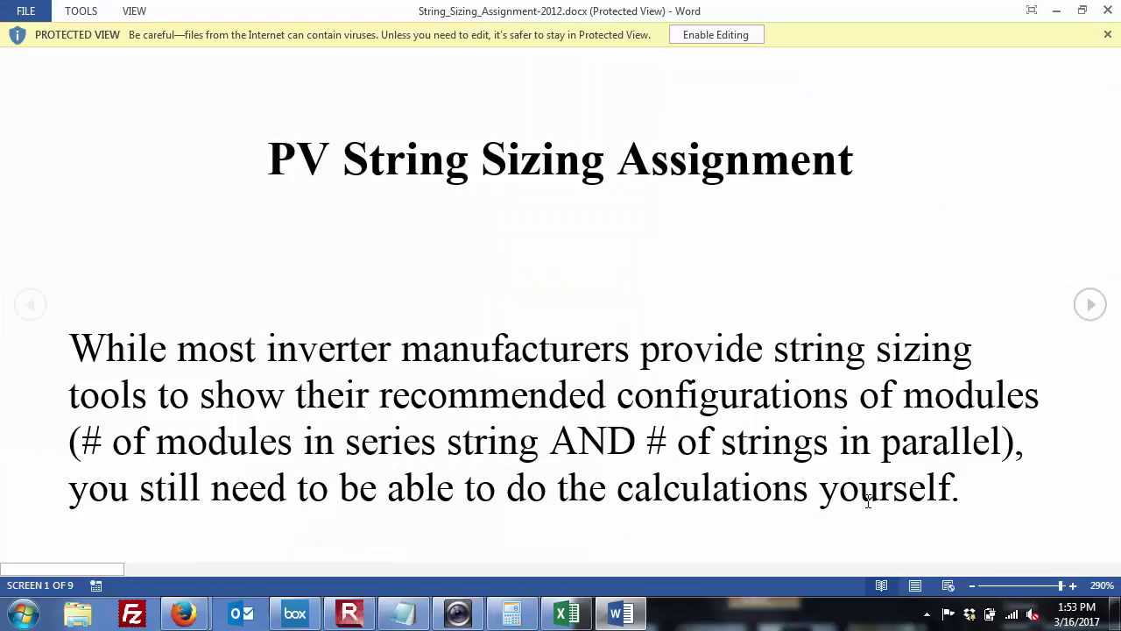
left_click(737, 35)
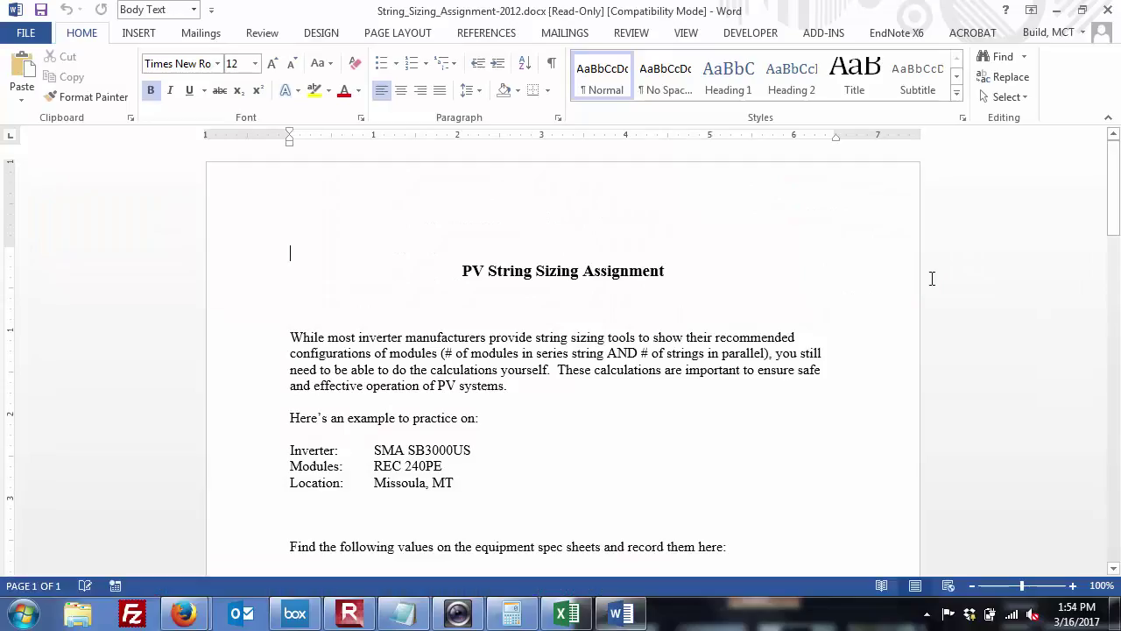
left_click(1073, 585)
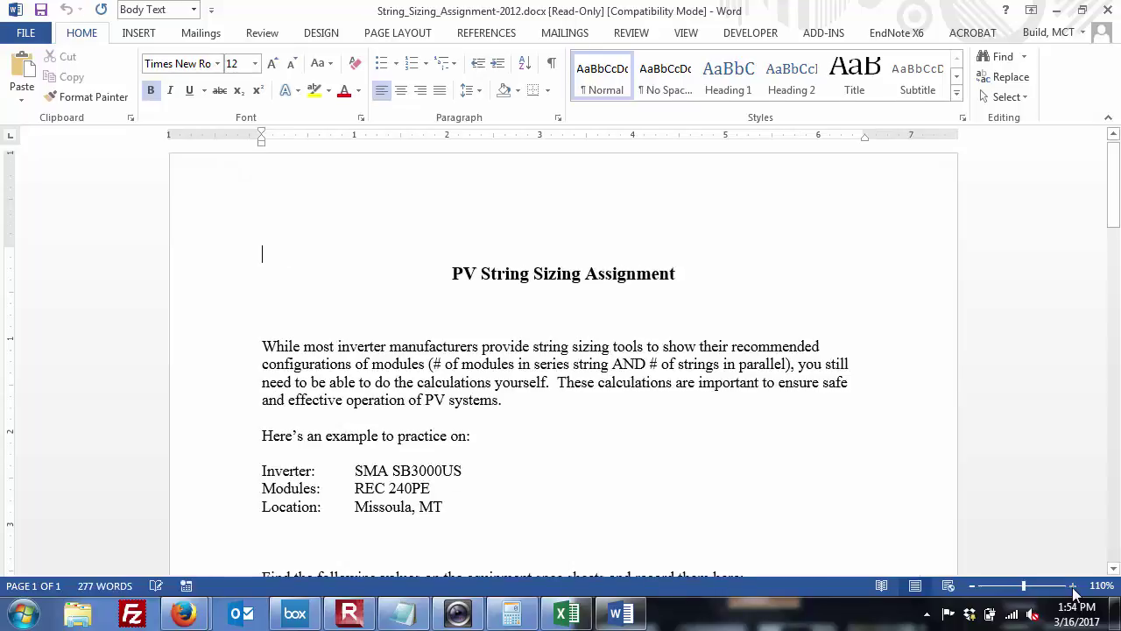
left_click(1073, 585)
left_click(1073, 585)
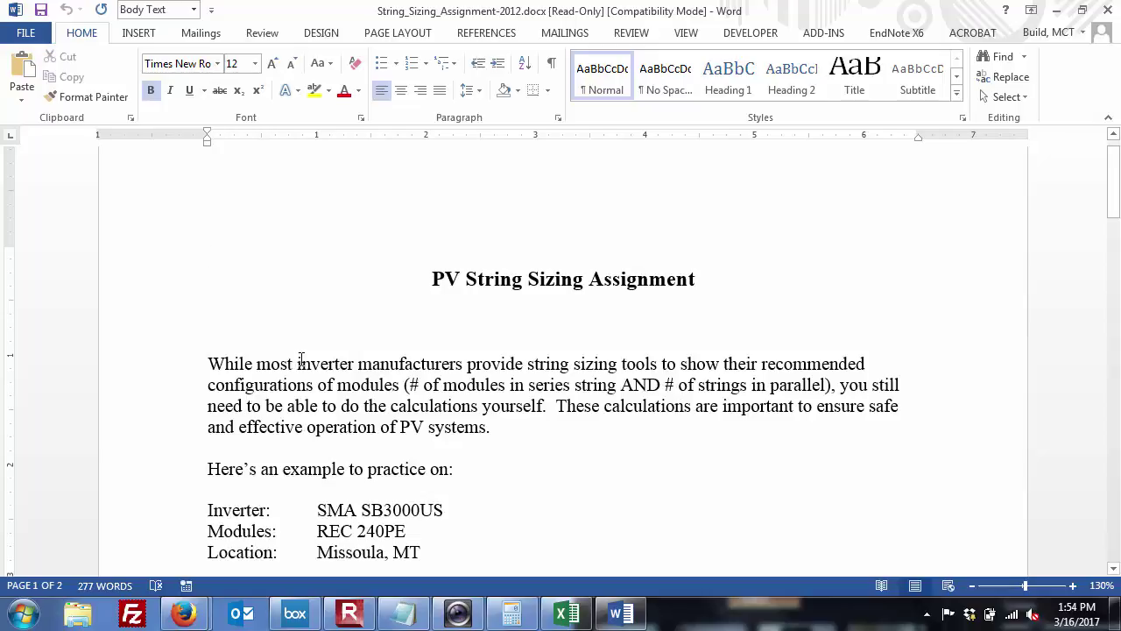
Step: Review the assignment's introduction, its example inverter, modules and location, and the equipment values it asks for
left_click_drag(297, 363, 353, 369)
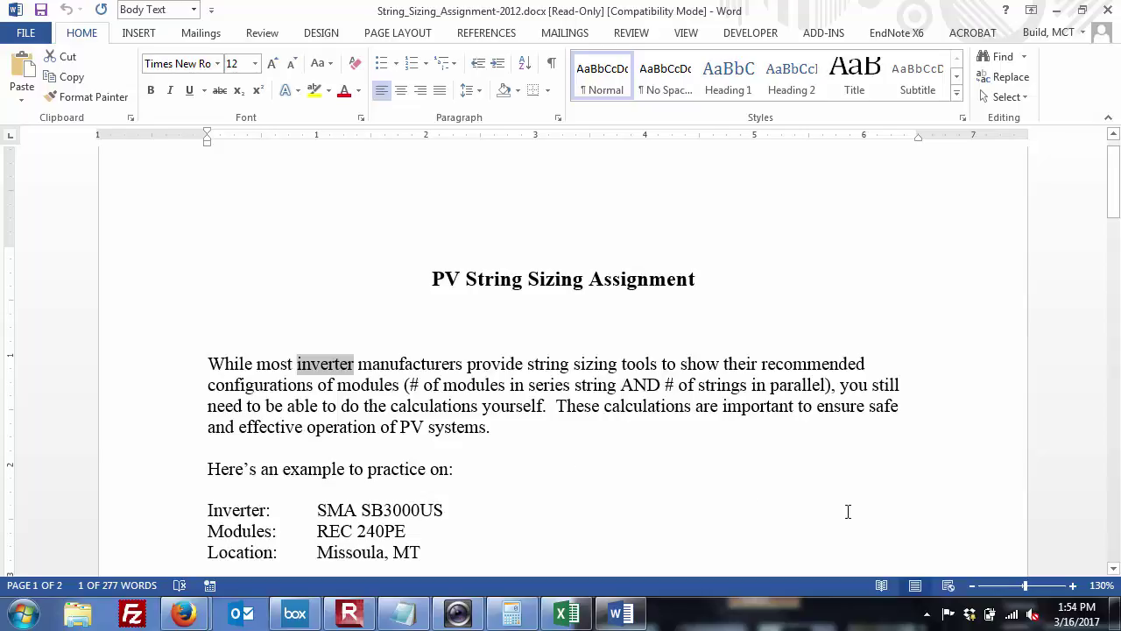
left_click(1115, 569)
left_click_drag(1114, 568, 1114, 569)
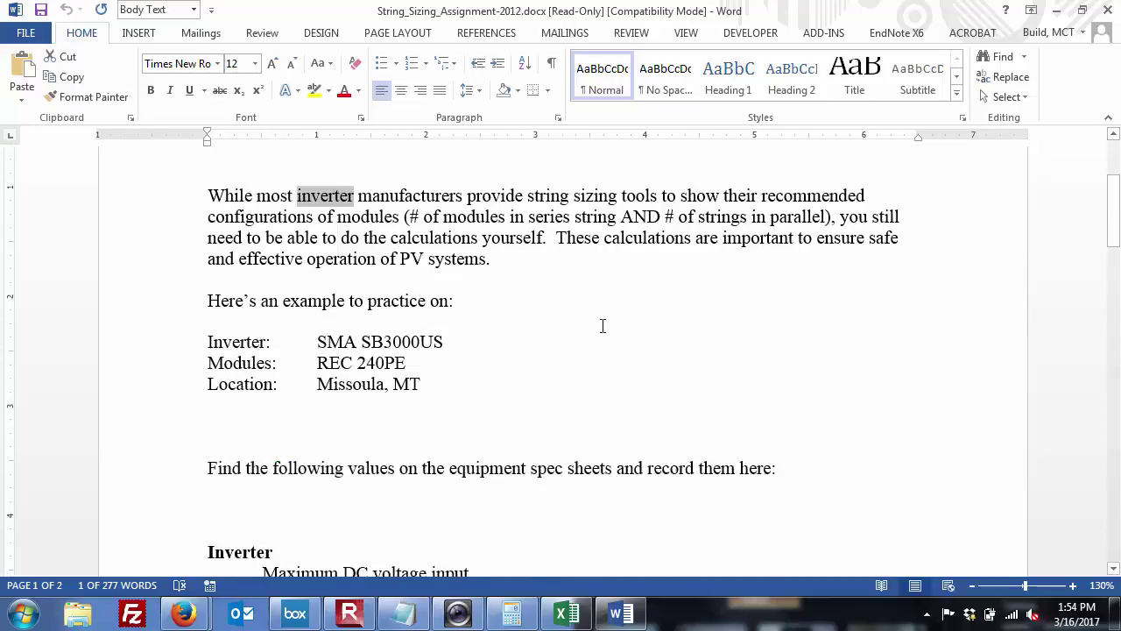
left_click_drag(445, 342, 317, 343)
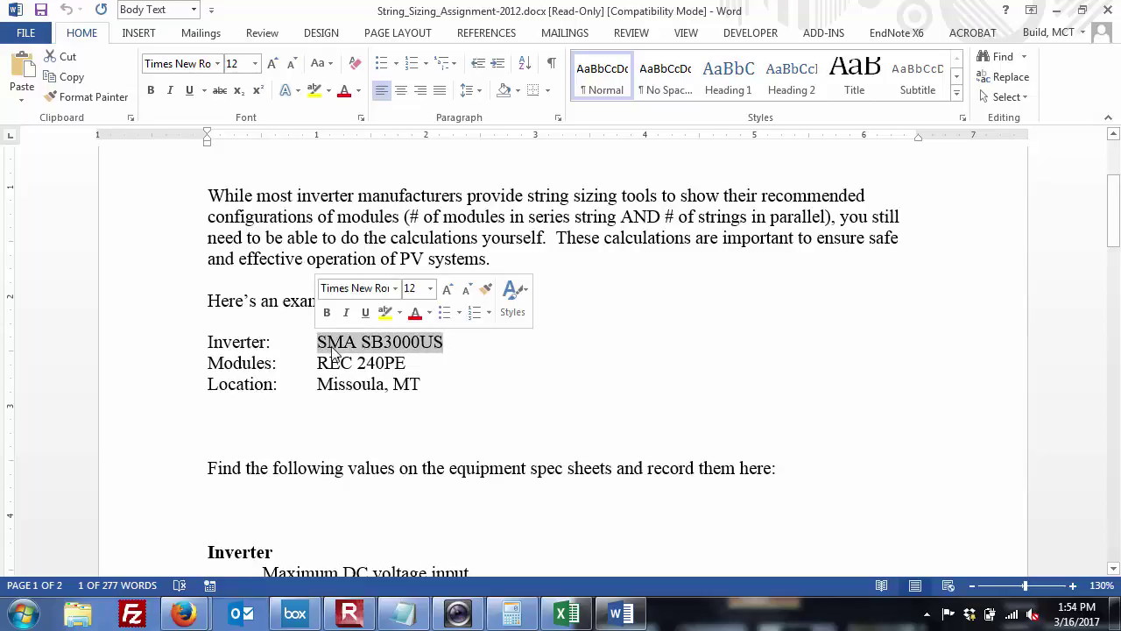
left_click_drag(406, 363, 314, 362)
left_click_drag(433, 385, 315, 386)
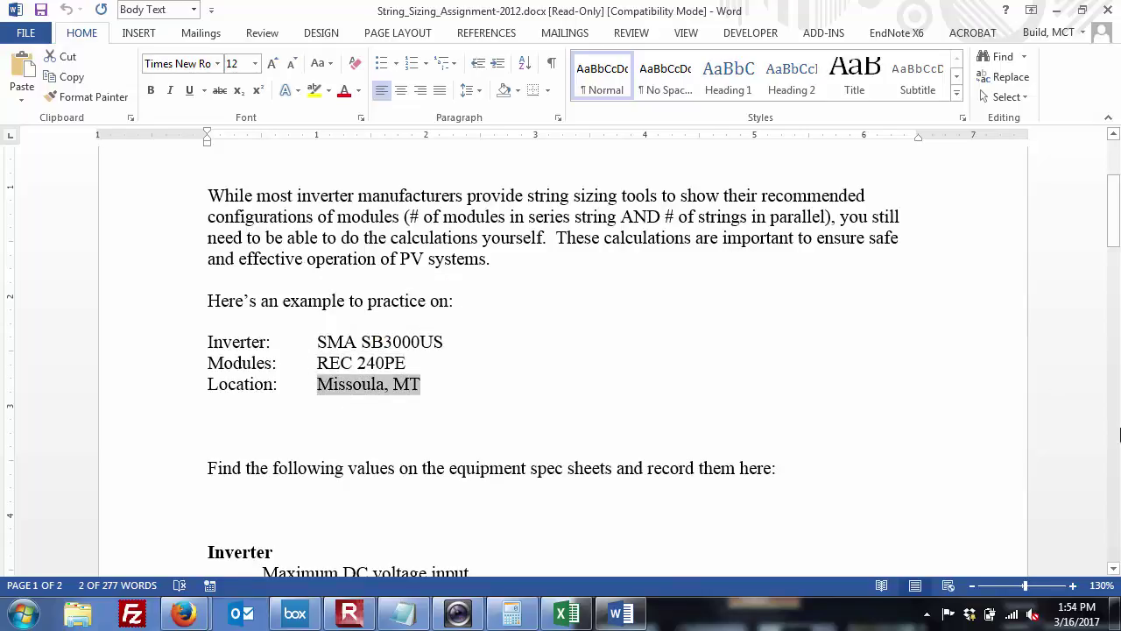
left_click_drag(1117, 223, 1117, 263)
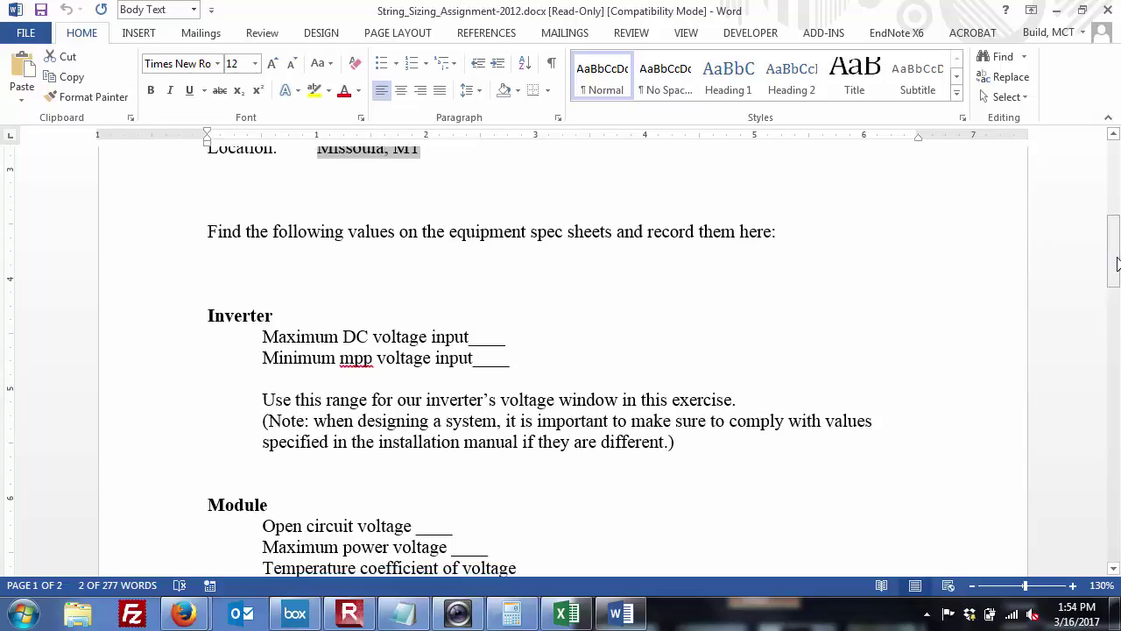
left_click_drag(1119, 210, 1118, 199)
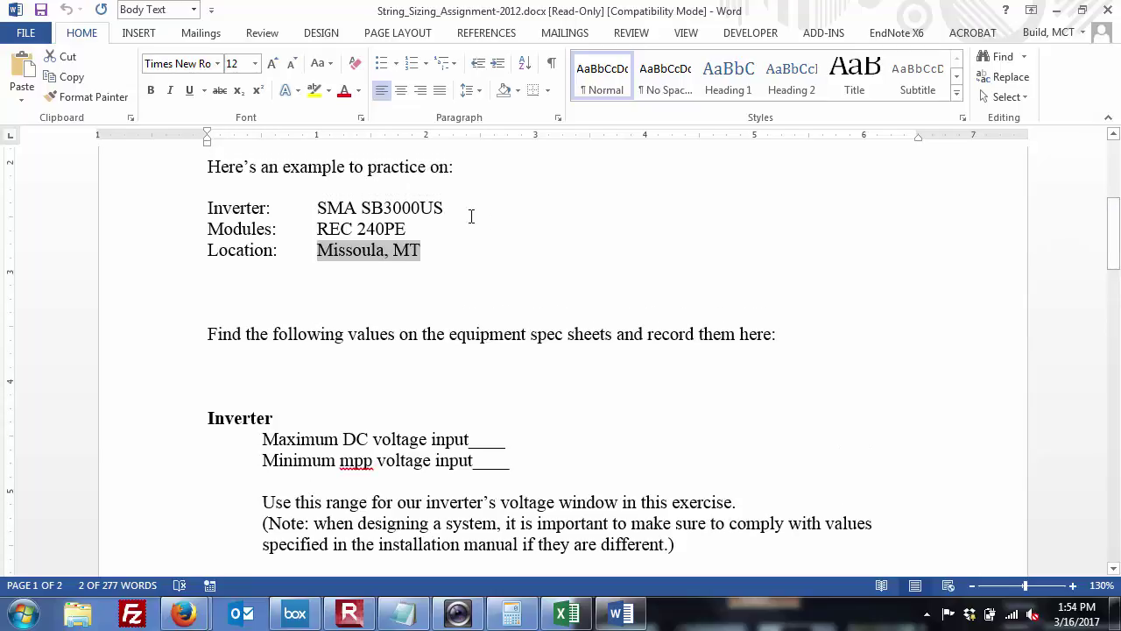
Step: Copy the inverter model SMA SB3000US, search the web for it in a new Firefox tab and open the Solar Electric Supply result
left_click_drag(452, 211, 319, 214)
key("ctrl+c")
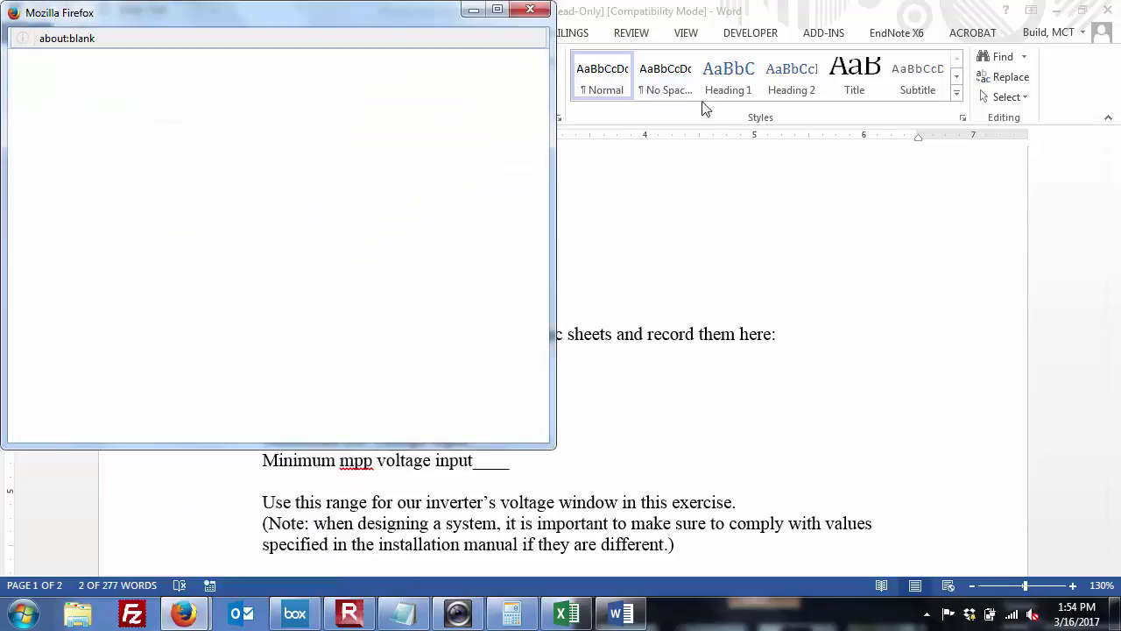
left_click(530, 10)
left_click(186, 613)
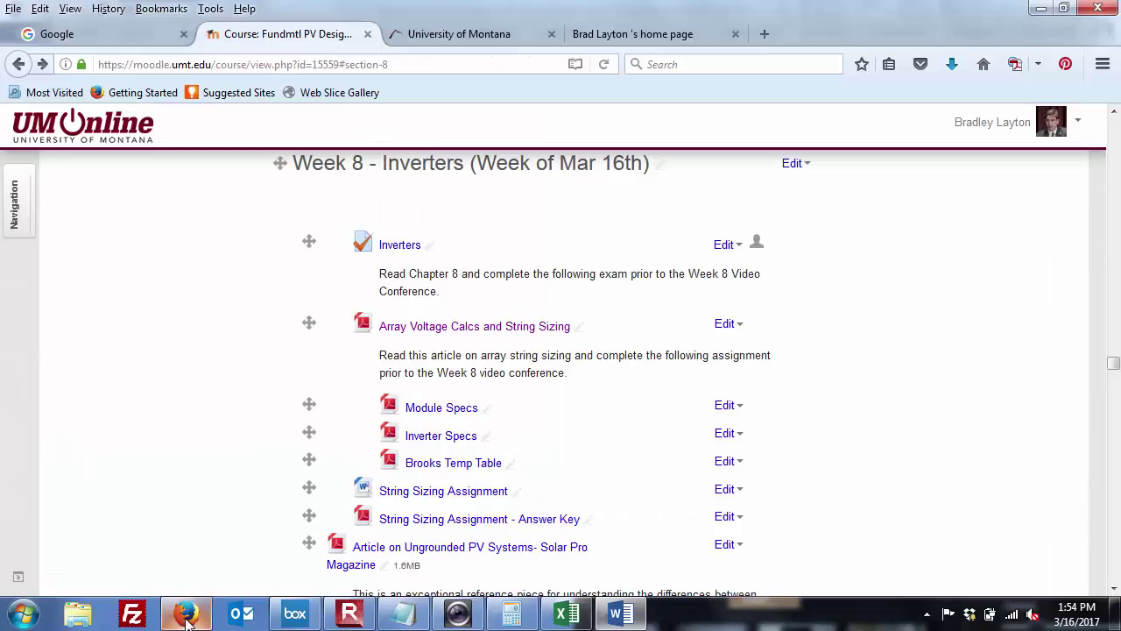
left_click(766, 35)
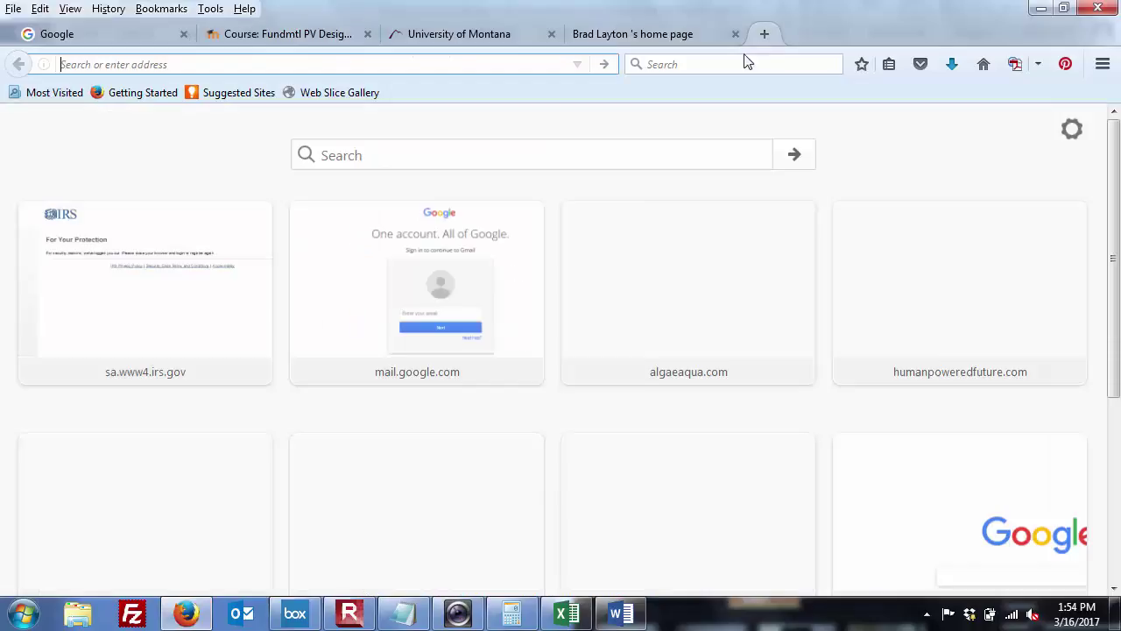
left_click(733, 64)
key("ctrl+v")
key("Return")
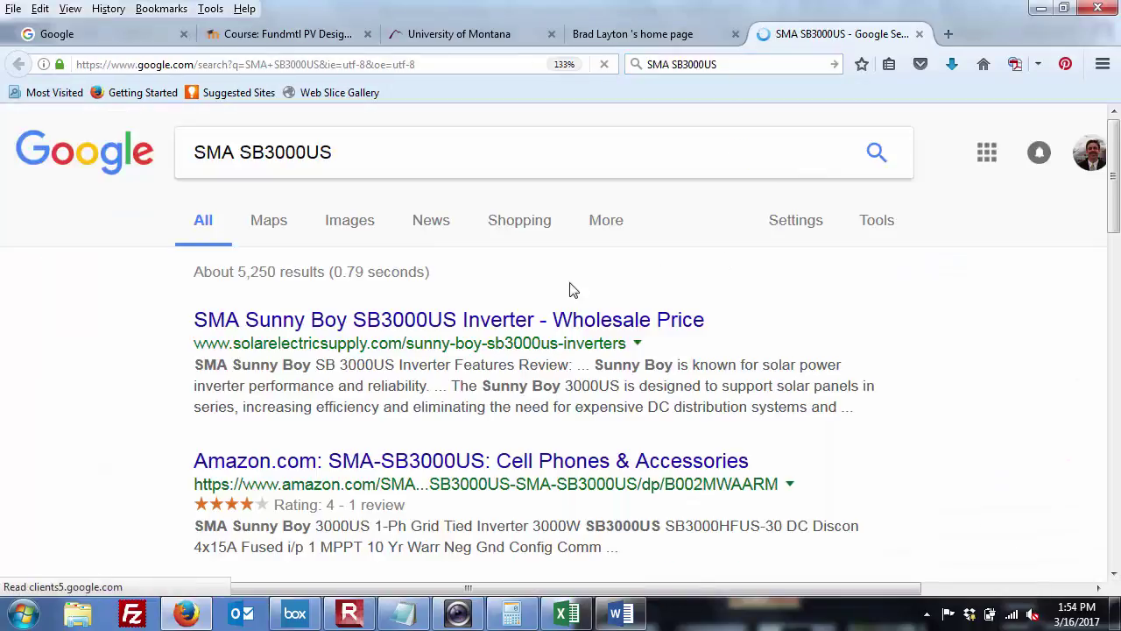
left_click(565, 323)
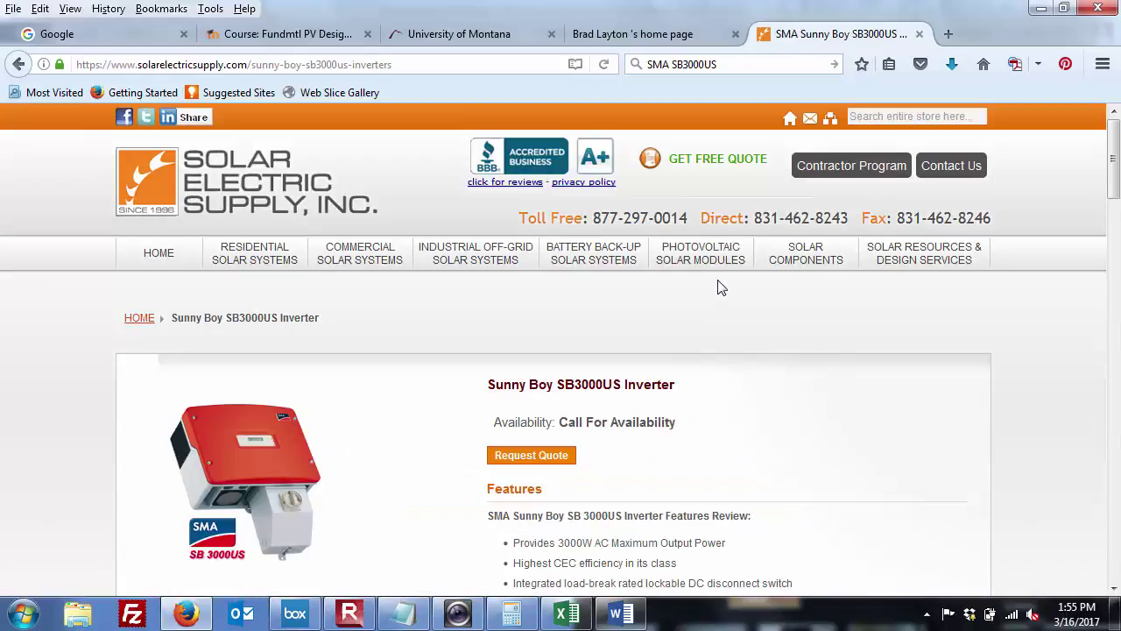
key("alt+Tab")
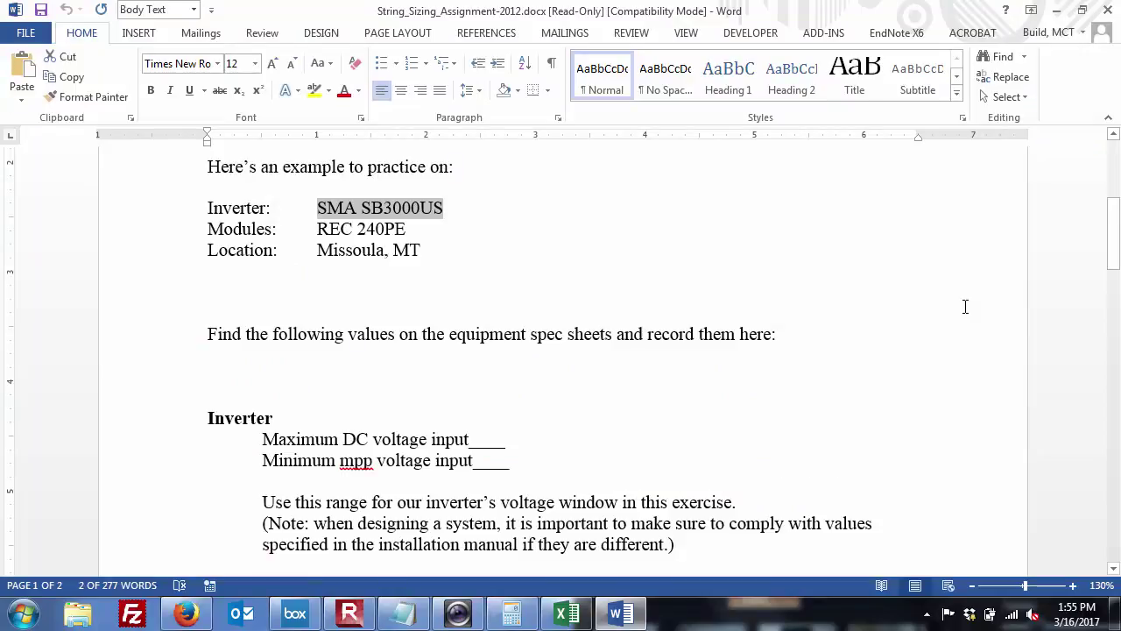
right_click(420, 213)
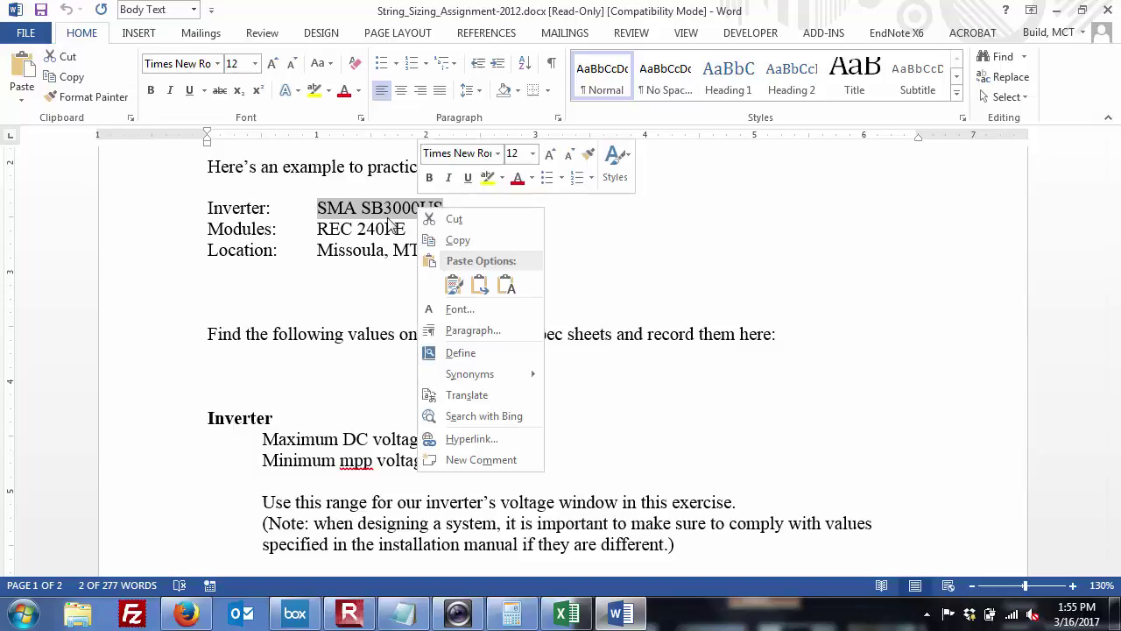
left_click(386, 227)
left_click(386, 229)
right_click(387, 228)
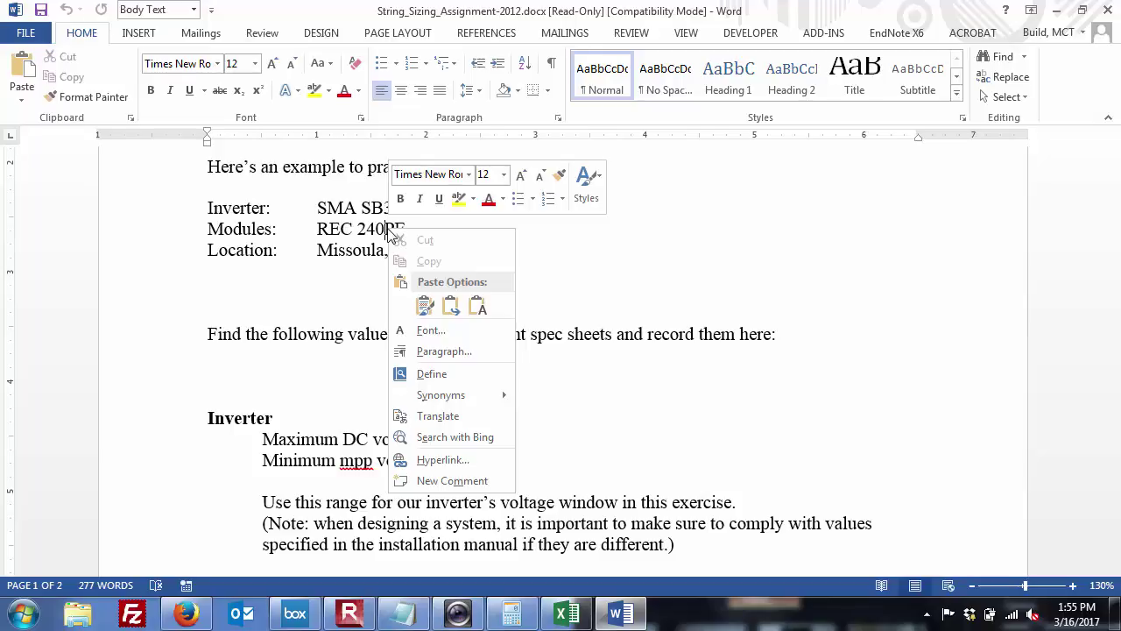
key("Escape")
key("alt+Tab")
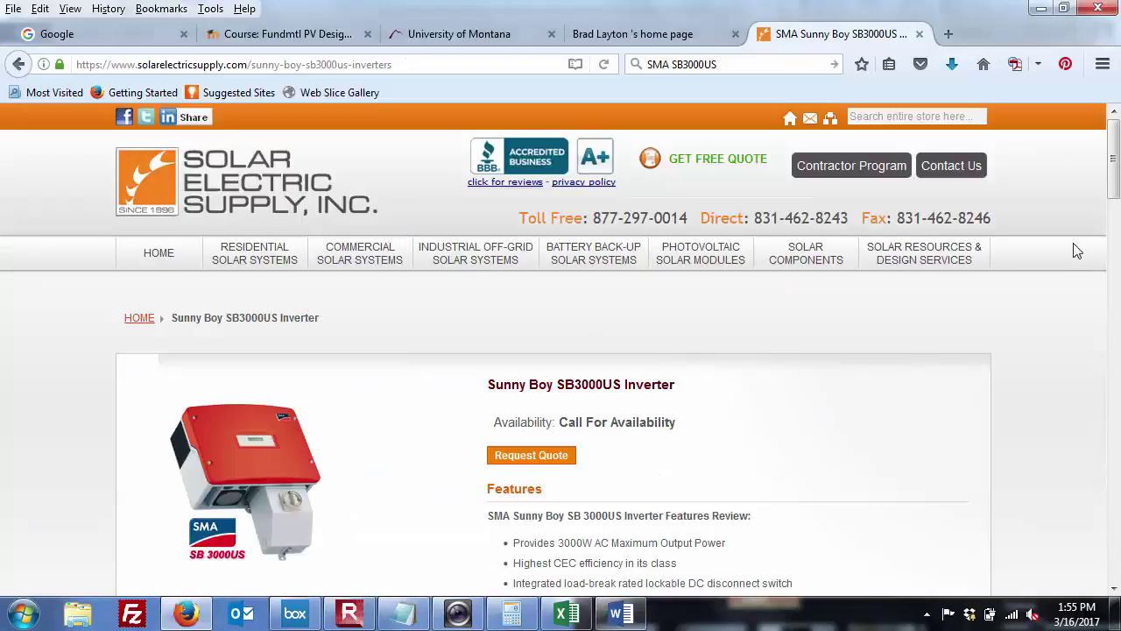
Step: Look up the DC maximum voltage in the inverter's online specifications and record 500 V for Maximum DC voltage input in the Word assignment
left_click_drag(1113, 185, 1113, 230)
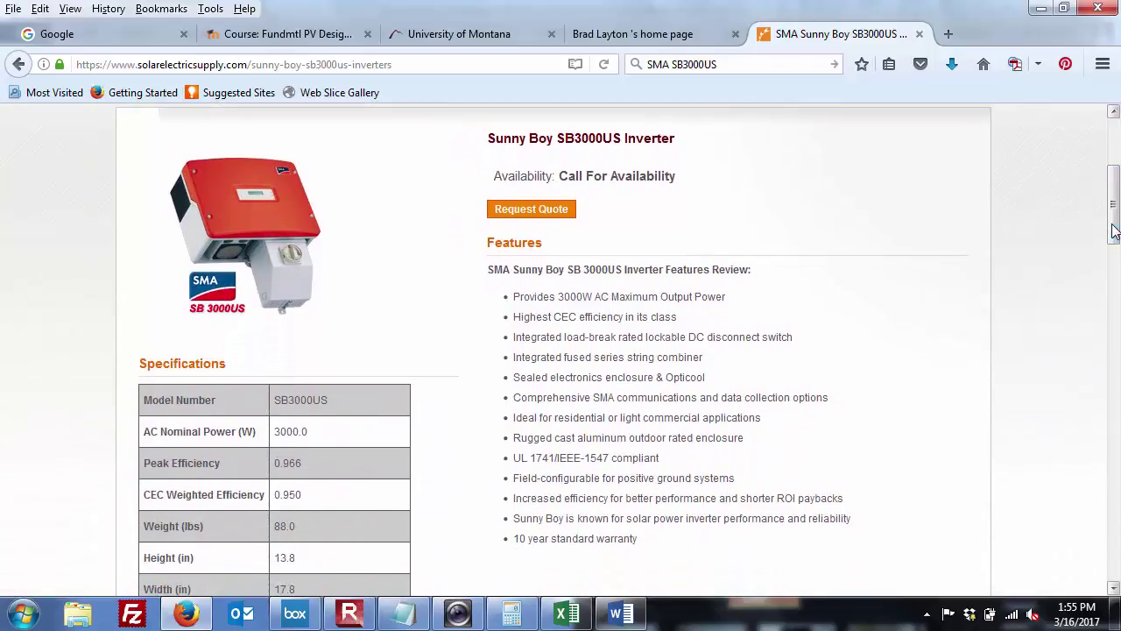
key("alt+Tab")
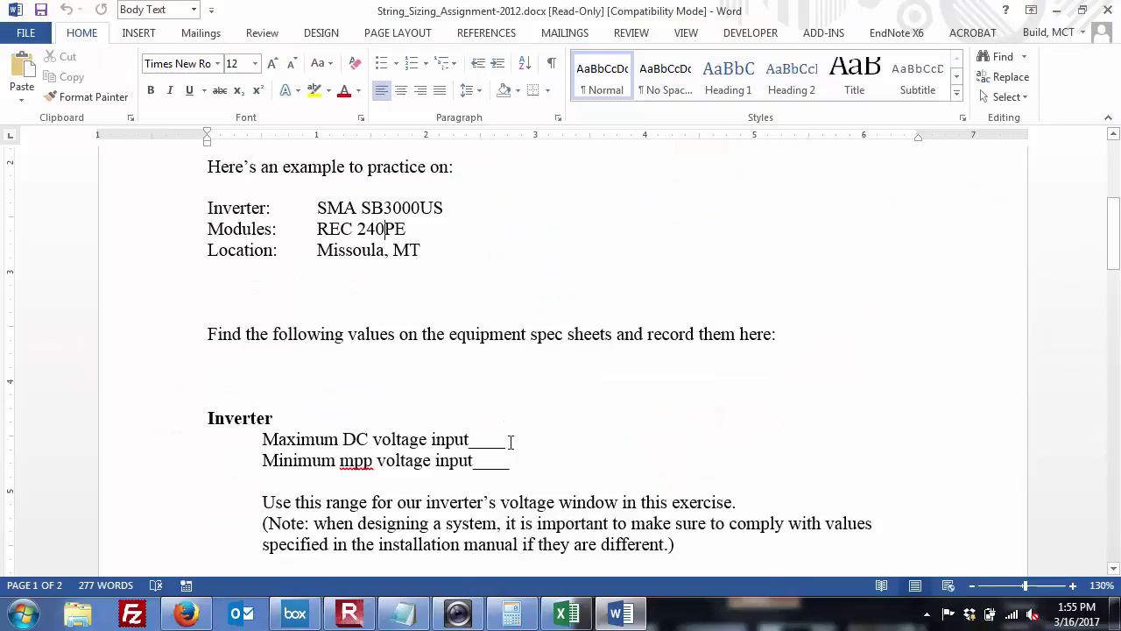
left_click(479, 440)
key("alt+Tab")
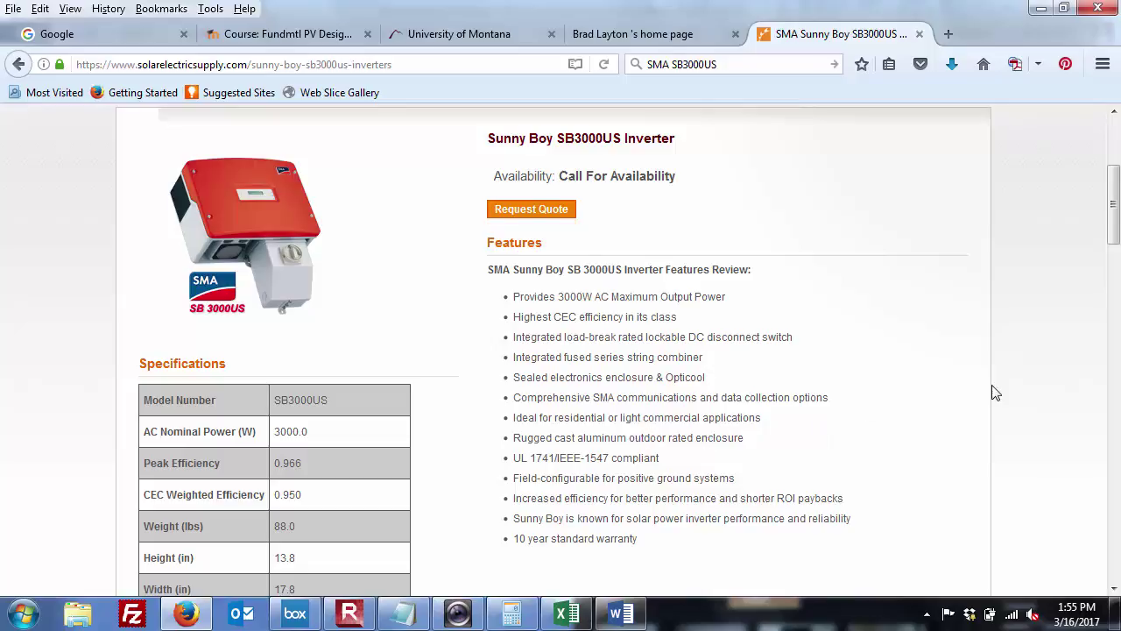
left_click_drag(1109, 244, 1109, 328)
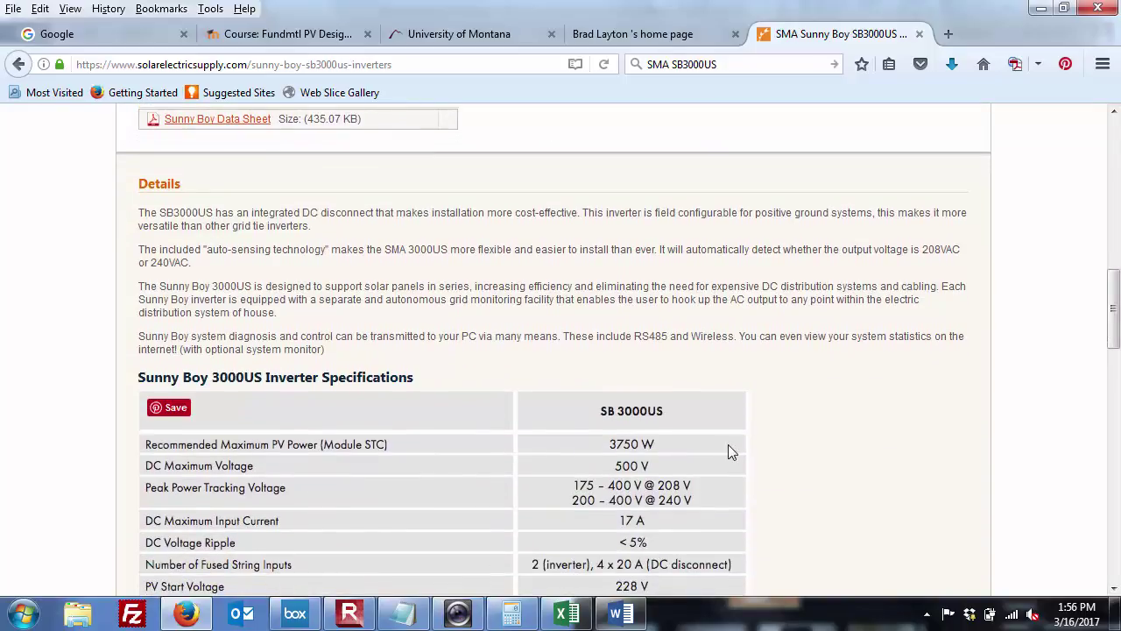
key("alt+Tab")
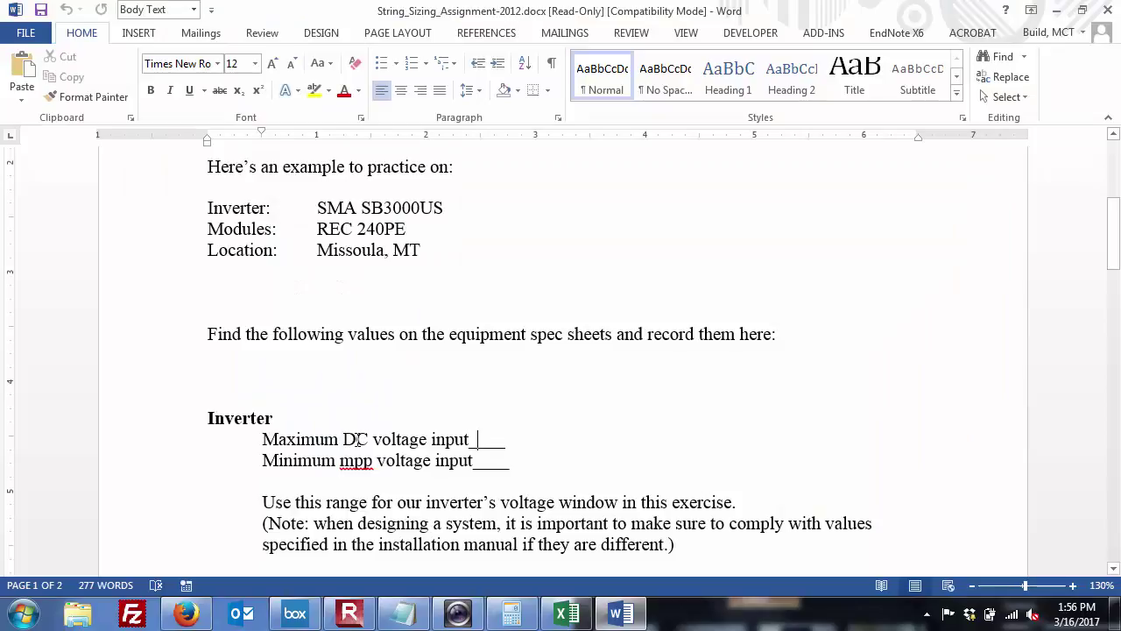
key("alt+Tab")
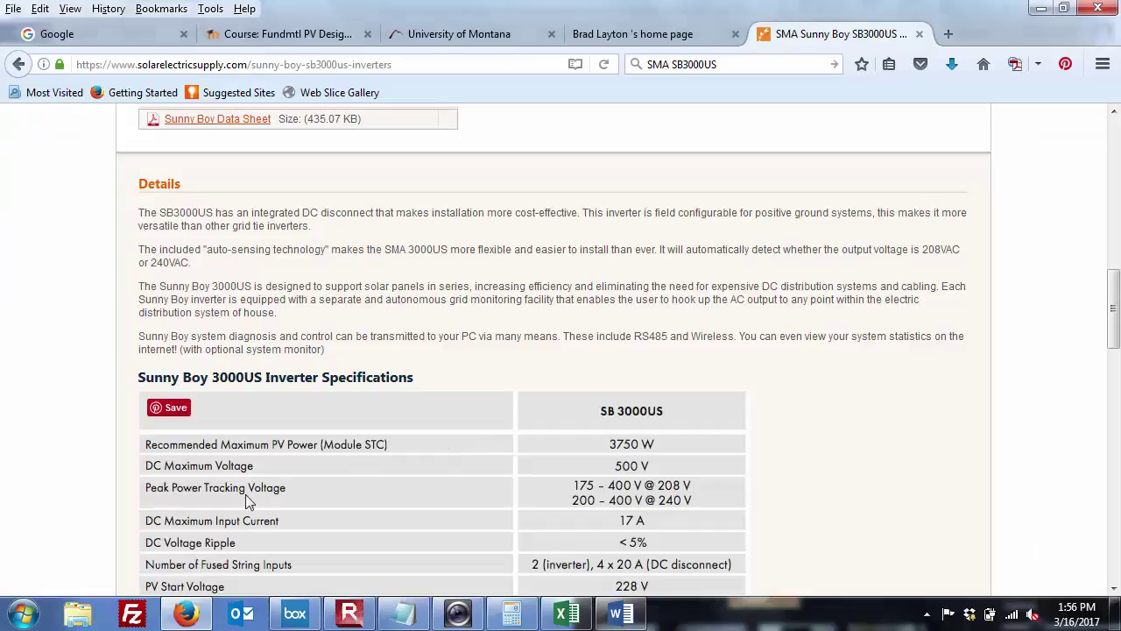
key("alt+Tab")
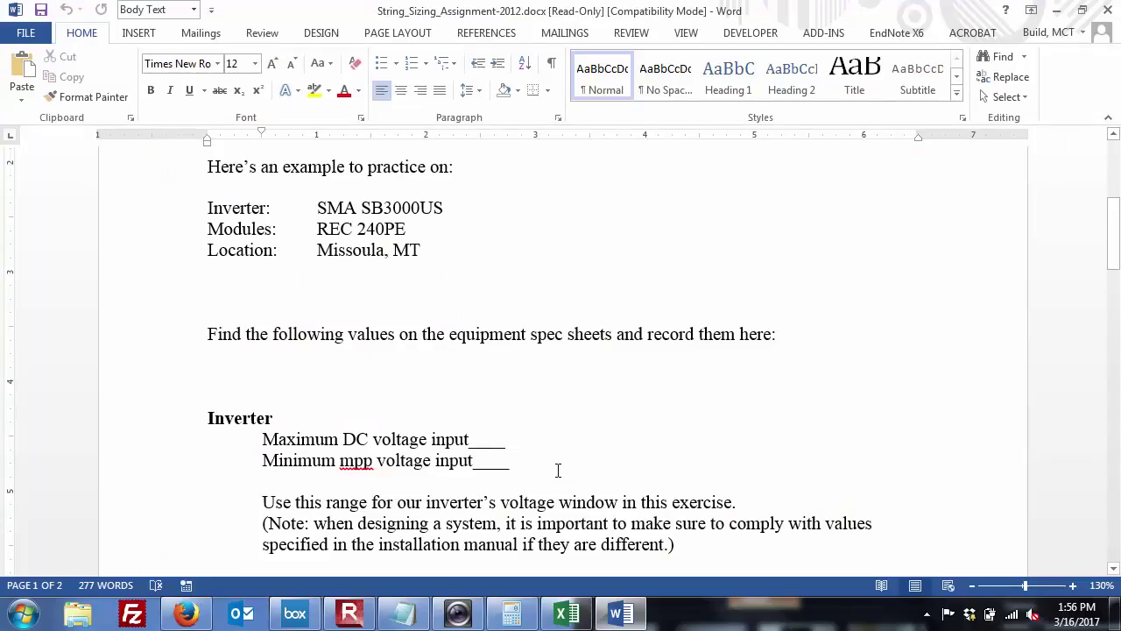
type("500 V")
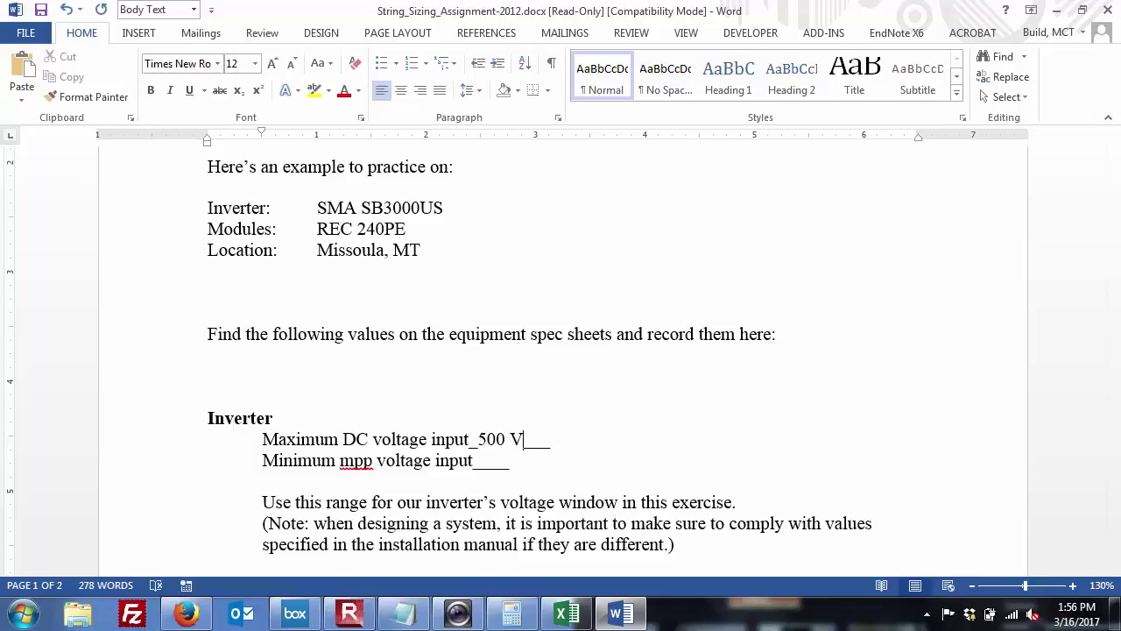
Step: Search the inverter's specifications page in Firefox for "mini" and look through the Sunny Boy 3000US specification table for a minimum voltage
key("alt+Tab")
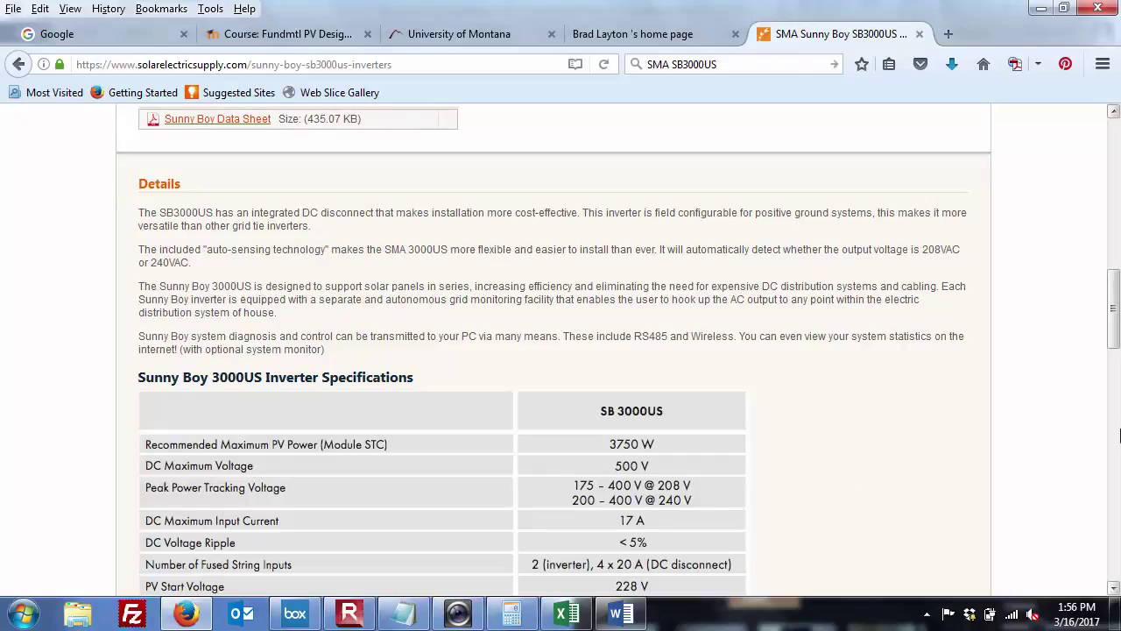
key("ctrl+f")
type("minimu")
key("BackSpace")
key("BackSpace")
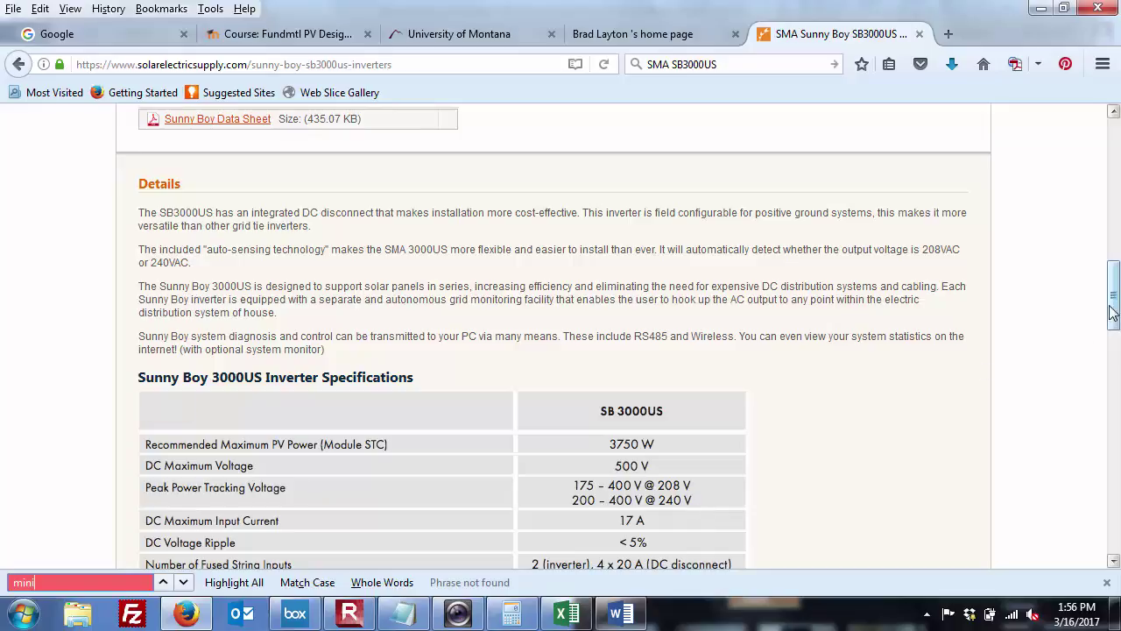
left_click_drag(1114, 312, 1114, 352)
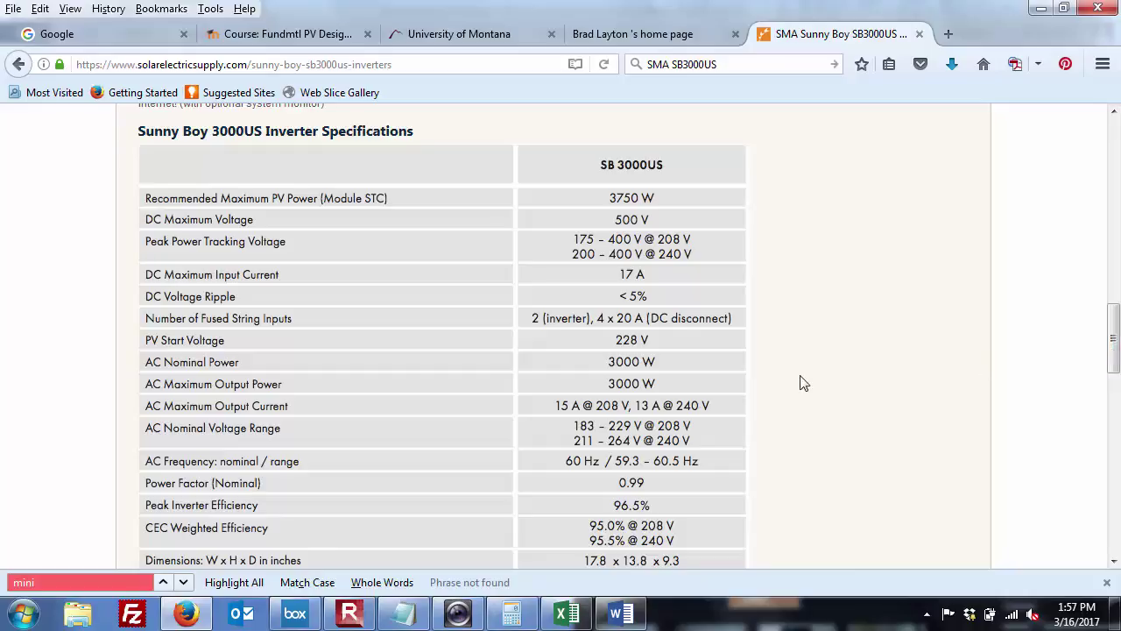
Step: Check the assignment's remaining inverter value against the specification table and record 228 V for Minimum mpp voltage input in Word
key("alt+Tab")
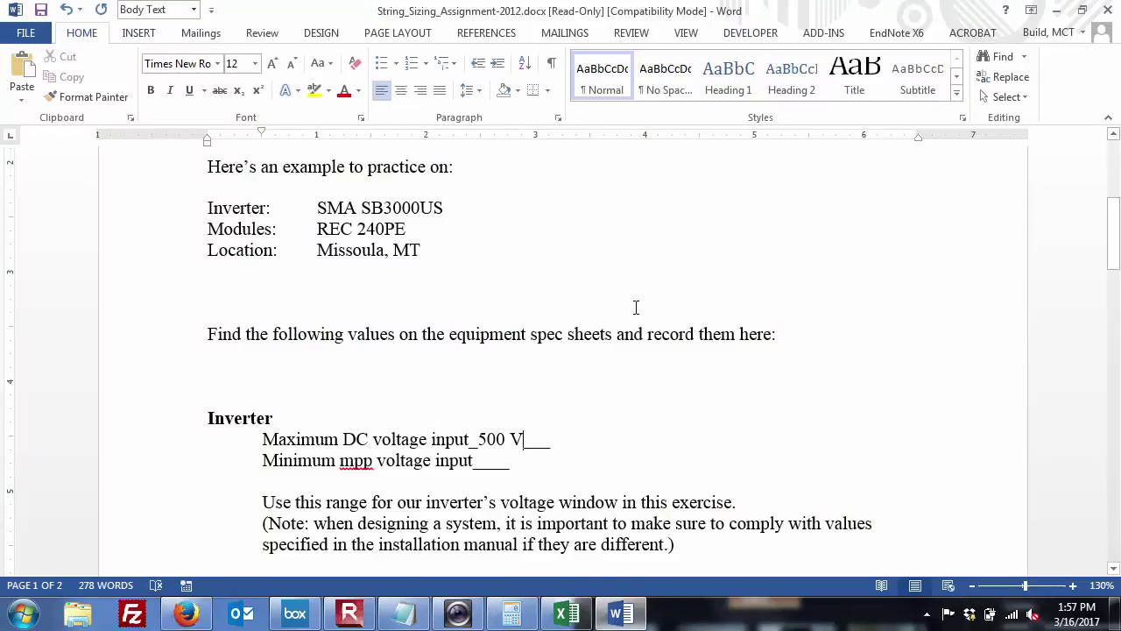
key("alt+Tab")
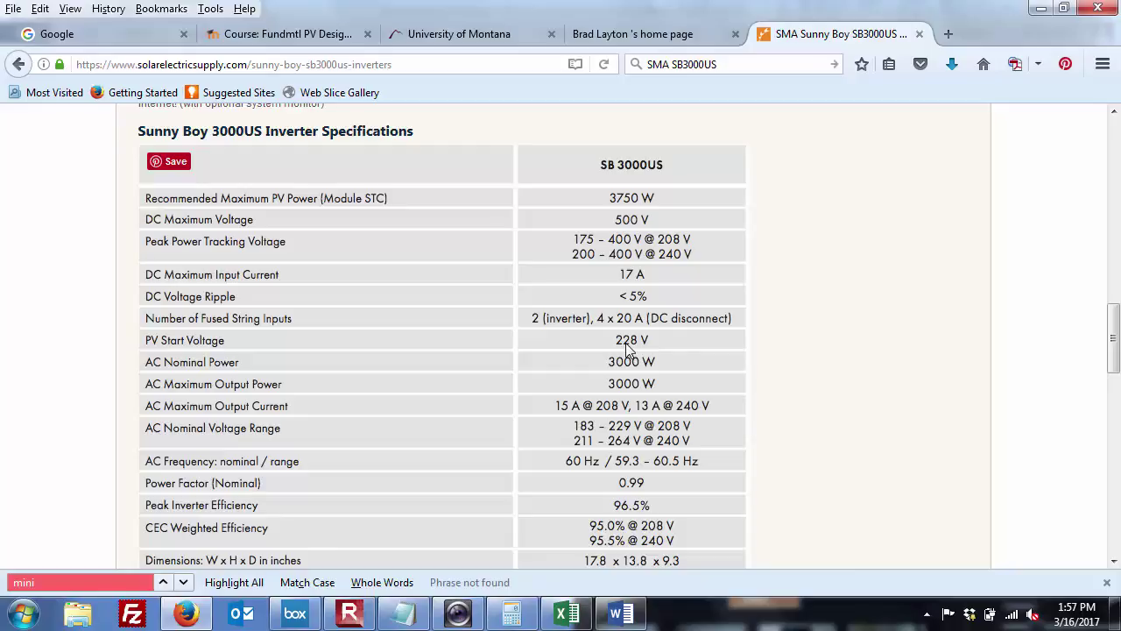
key("alt+Tab")
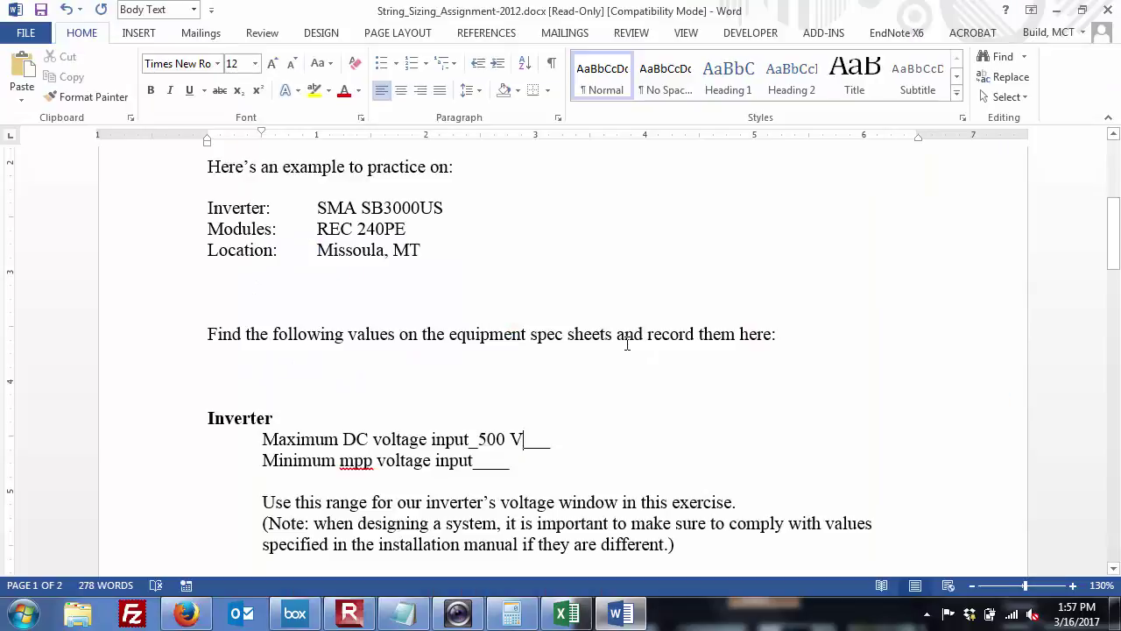
key("alt+Tab")
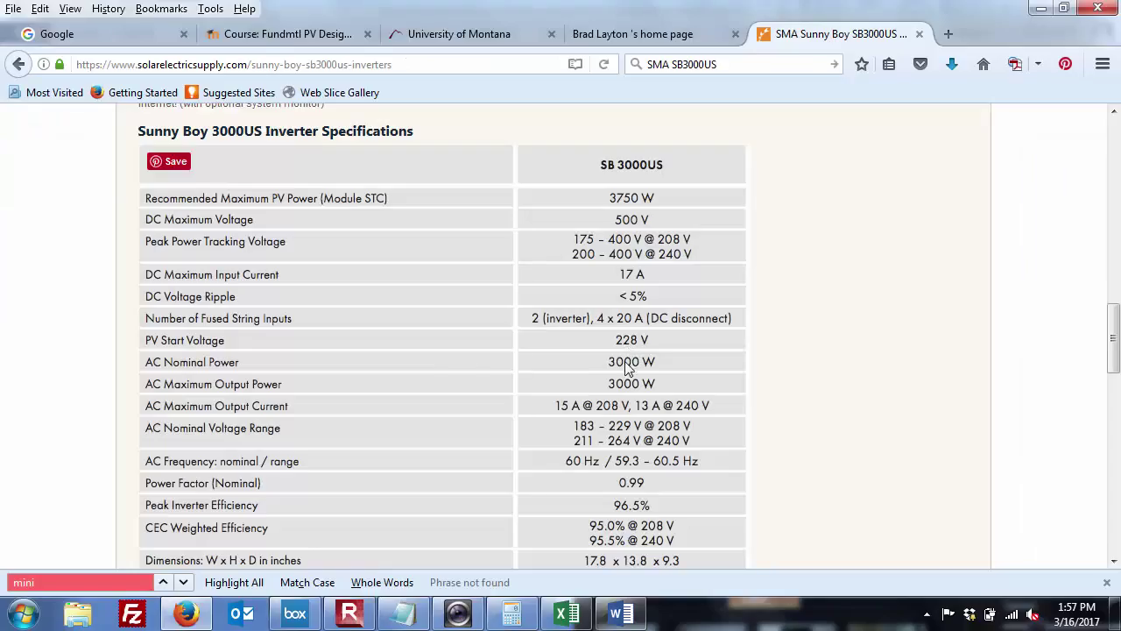
key("alt+Tab")
left_click(484, 463)
type("228 V___")
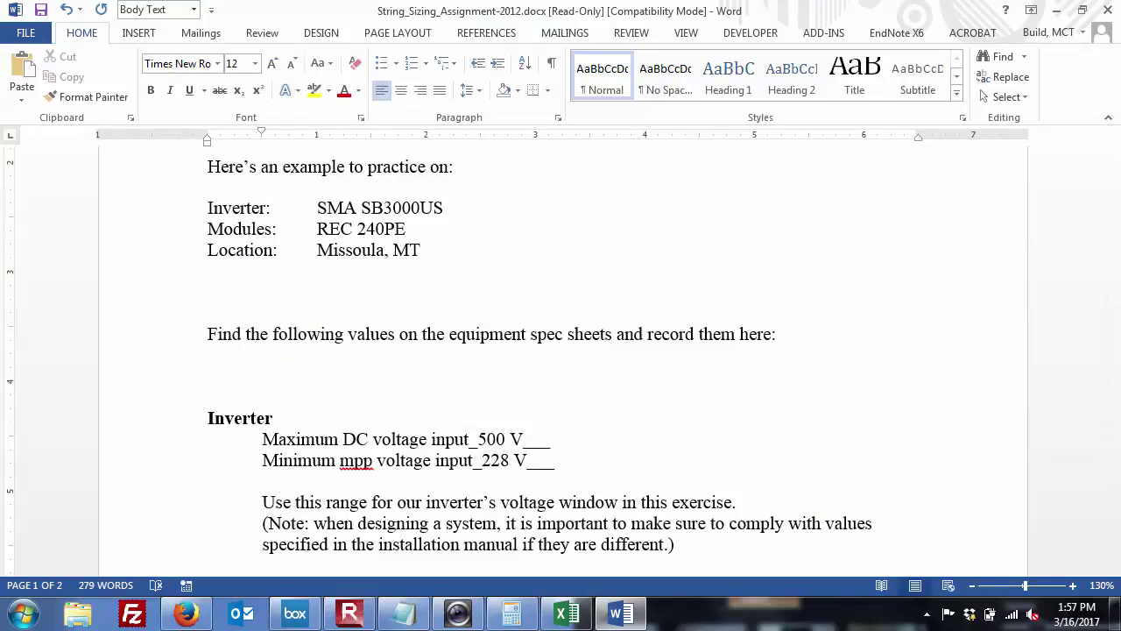
Step: Review the Module section of the assignment for the values it asks for
key("Down")
key("Down")
key("Down")
key("Down")
key("Down")
key("Down")
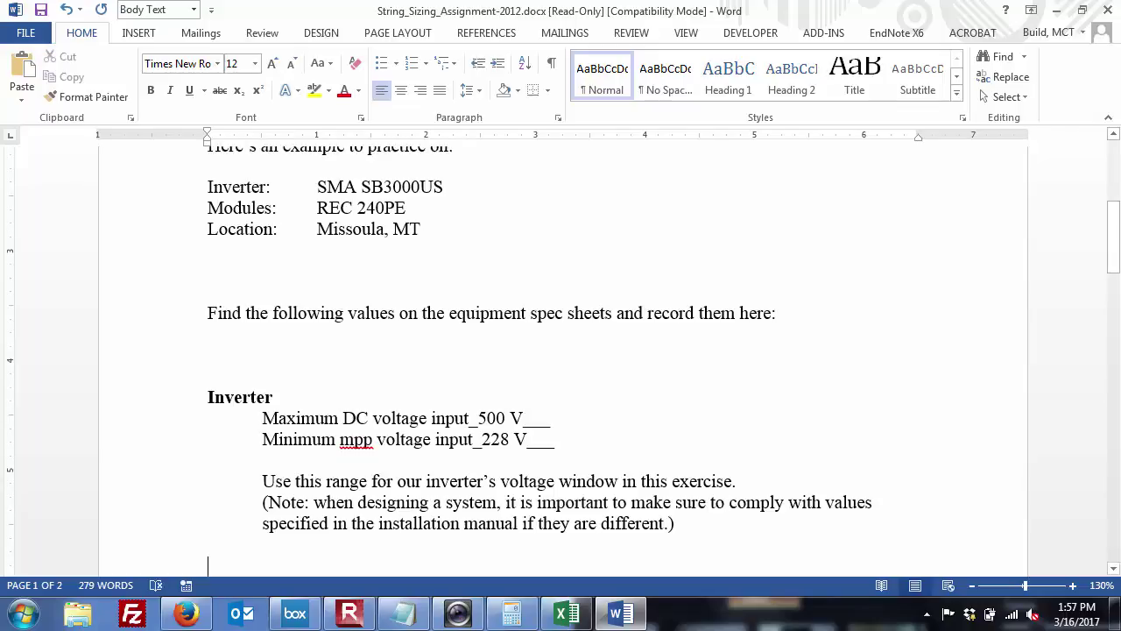
key("Down")
key("Down")
key("Down")
key("Down")
key("Down")
key("Down")
key("Down")
Step: Copy the module model REC 240PE from the assignment's example equipment list
key("Up")
key("Up")
key("Up")
key("Up")
key("Up")
key("Up")
key("Up")
key("Up")
key("Up")
key("Up")
key("Up")
key("Up")
key("Up")
key("Up")
key("Up")
key("Up")
key("Up")
key("Up")
key("Up")
key("Up")
key("Up")
key("Up")
key("Up")
key("Up")
key("Up")
key("Down")
key("shift+Left")
key("shift+Left")
key("shift+Left")
key("shift+Left")
key("shift+Left")
key("shift+Left")
key("shift+Left")
key("shift+Left")
key("shift+Left")
key("ctrl+c")
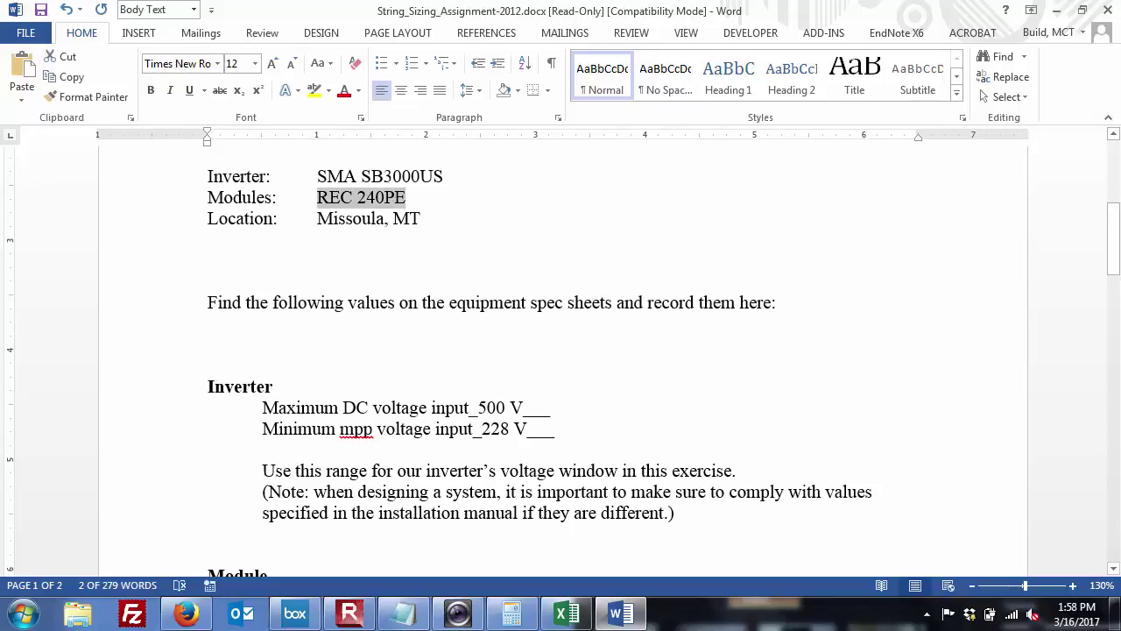
Step: Search the web for REC 240PE in a new Firefox tab and open the SolarDesignTool result
key("alt+Tab")
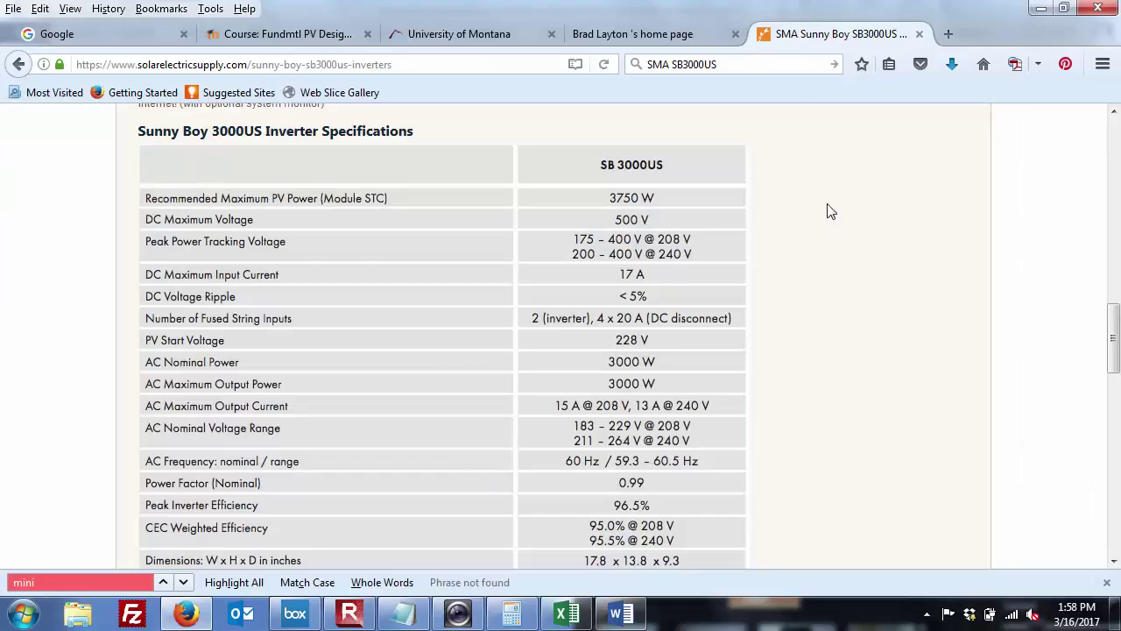
left_click(945, 36)
left_click(812, 58)
key("ctrl+v")
key("Return")
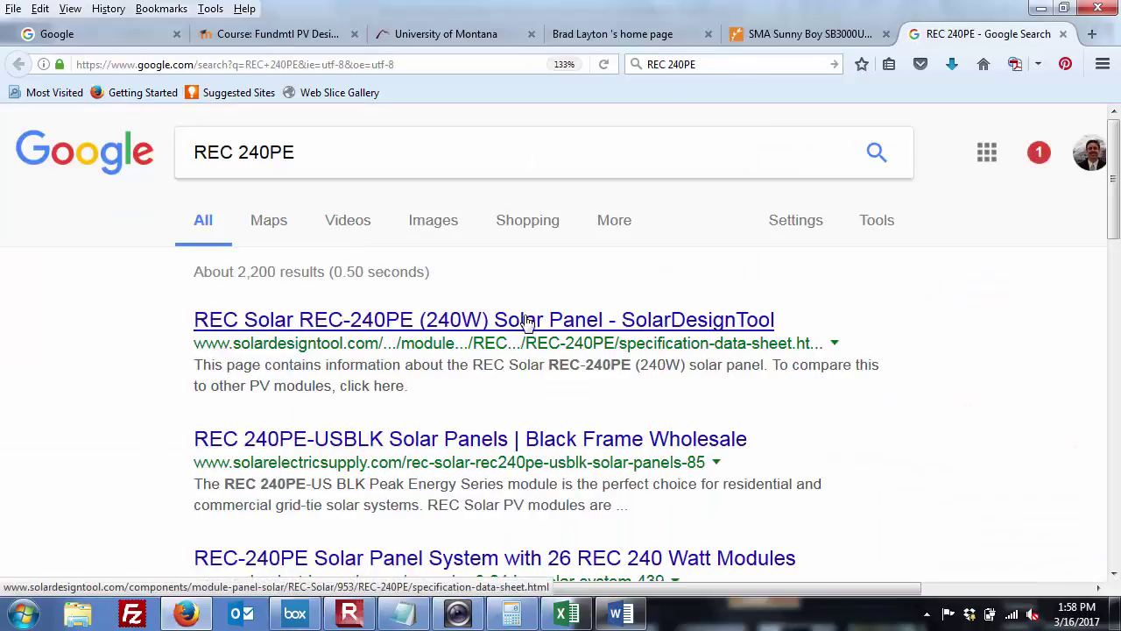
left_click(525, 321)
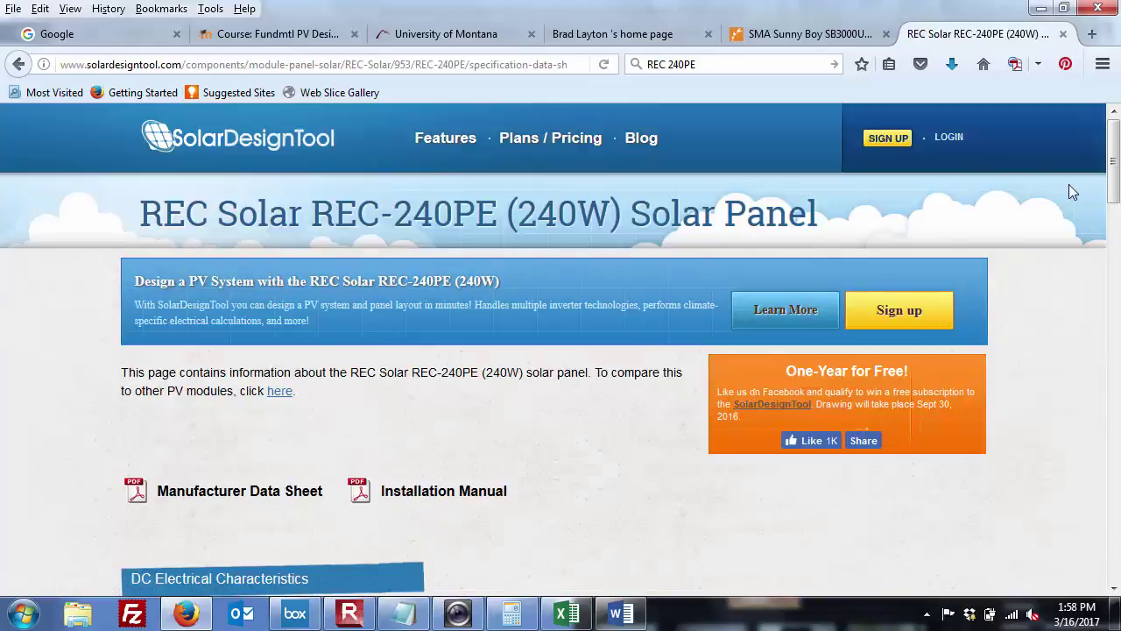
Step: Check which module values the Word assignment asks for and look up the open circuit voltage in the module's DC Electrical Characteristics in Firefox
mouse_move(1114, 174)
left_mouse_down()
mouse_move(1114, 231)
mouse_move(1113, 187)
left_mouse_up()
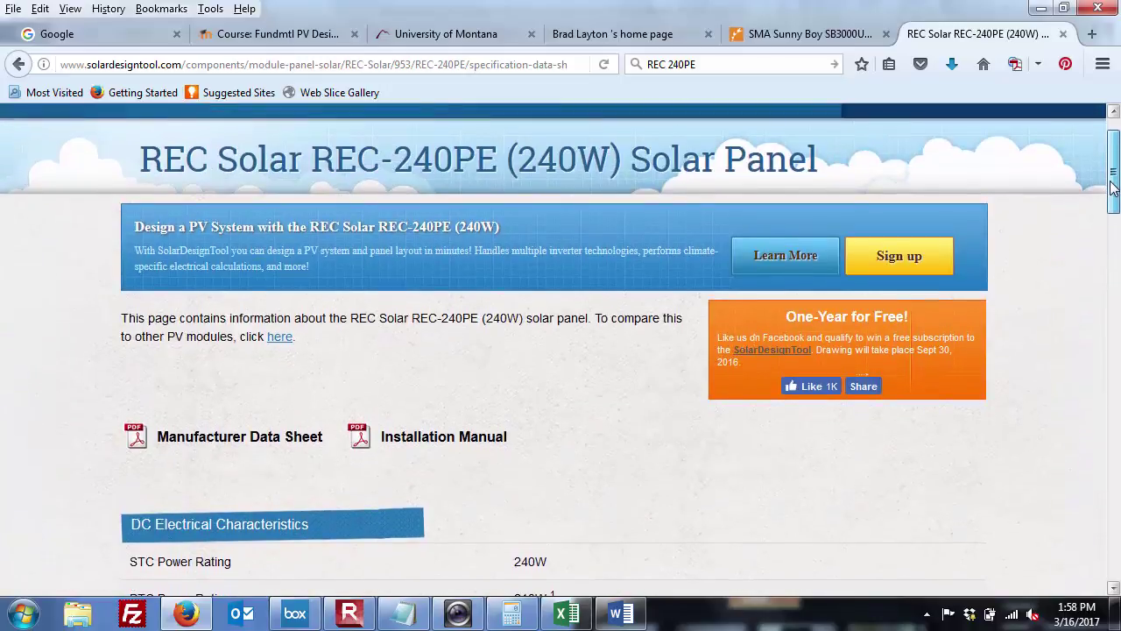
left_click_drag(1113, 187, 1114, 251)
key("alt+Tab")
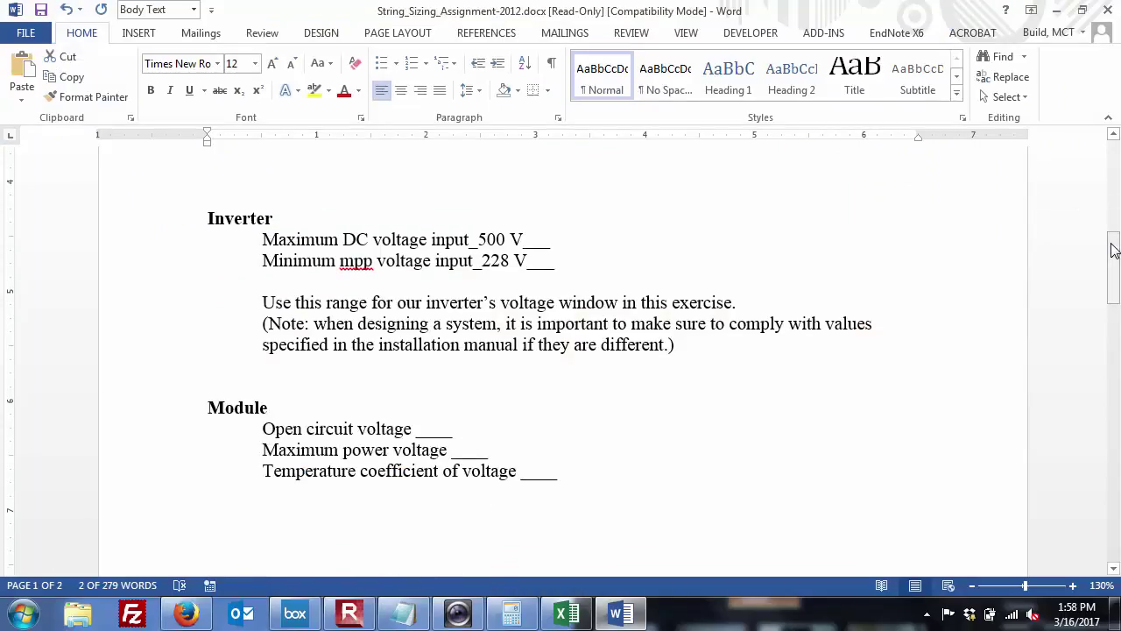
key("alt+Tab")
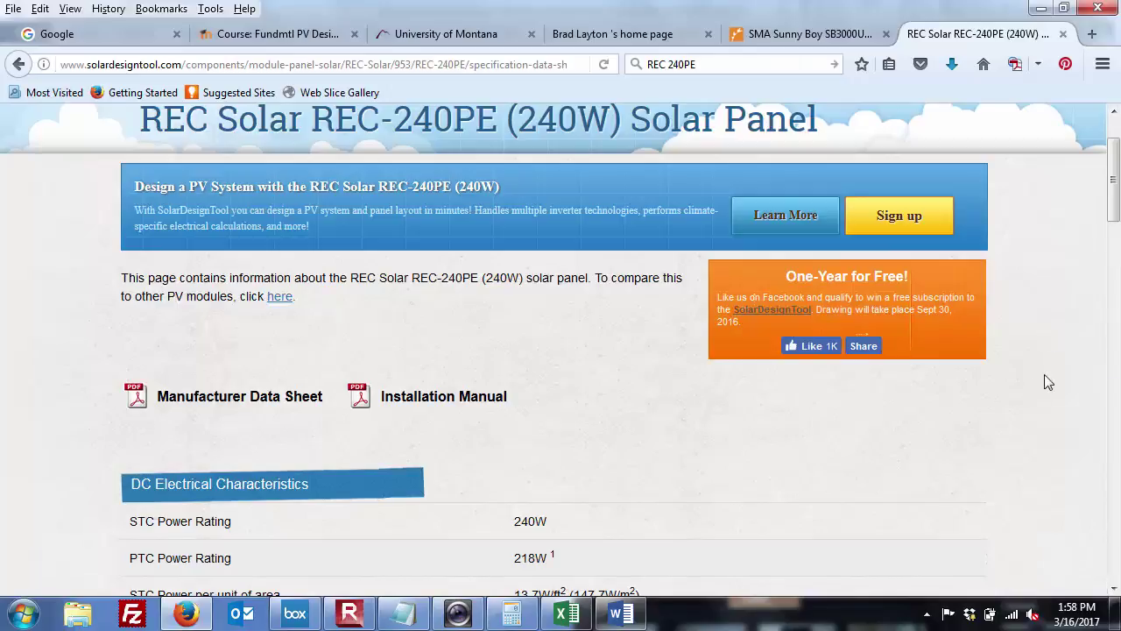
left_click_drag(1115, 198, 1111, 274)
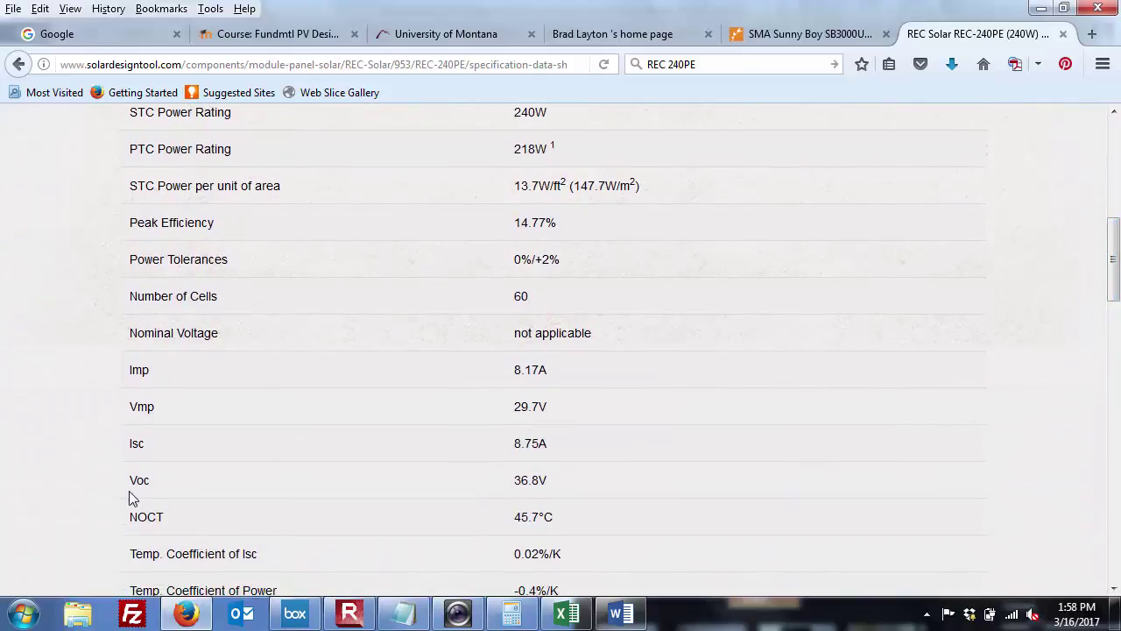